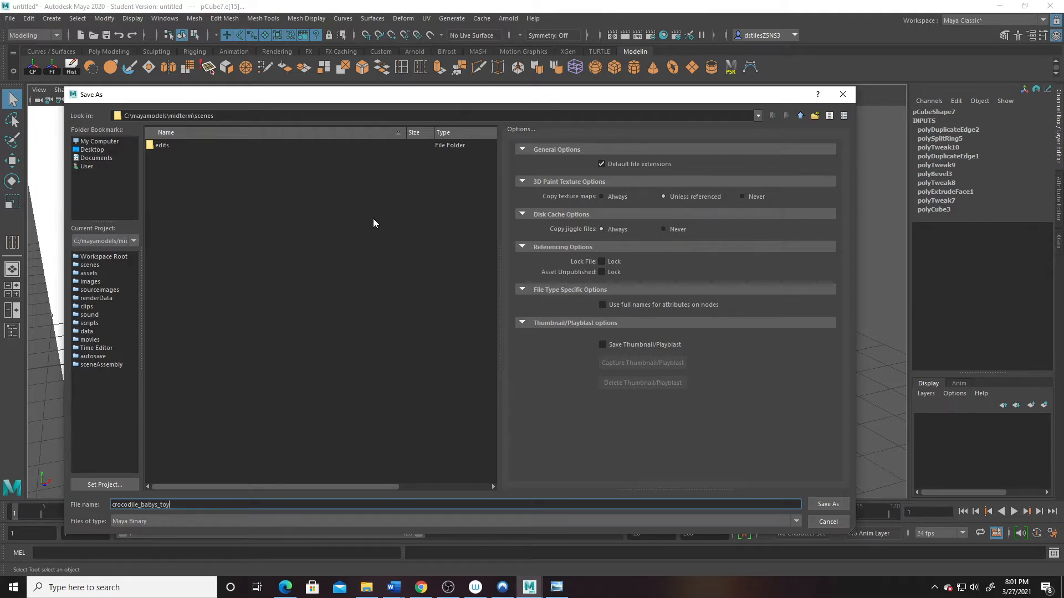
Step: Save the scene as crocodile_babys_toy in the midterm scenes folder in Maya Binary format
click(828, 504)
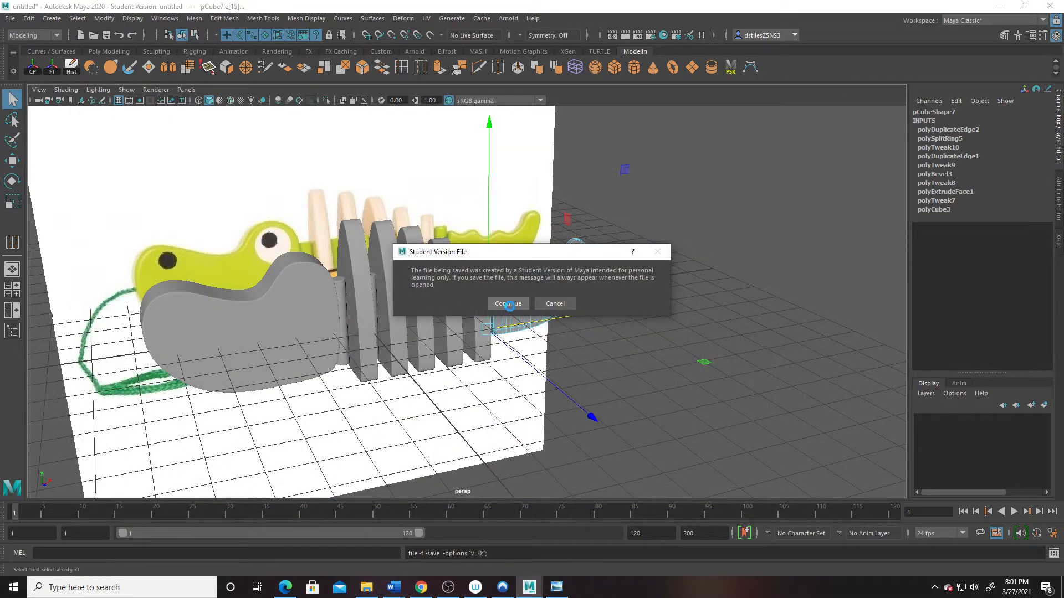
click(507, 306)
Step: Shift the three rearmost body plates, the four pegs around them and the tail along X towards the head
alt+drag(335, 284, 352, 308)
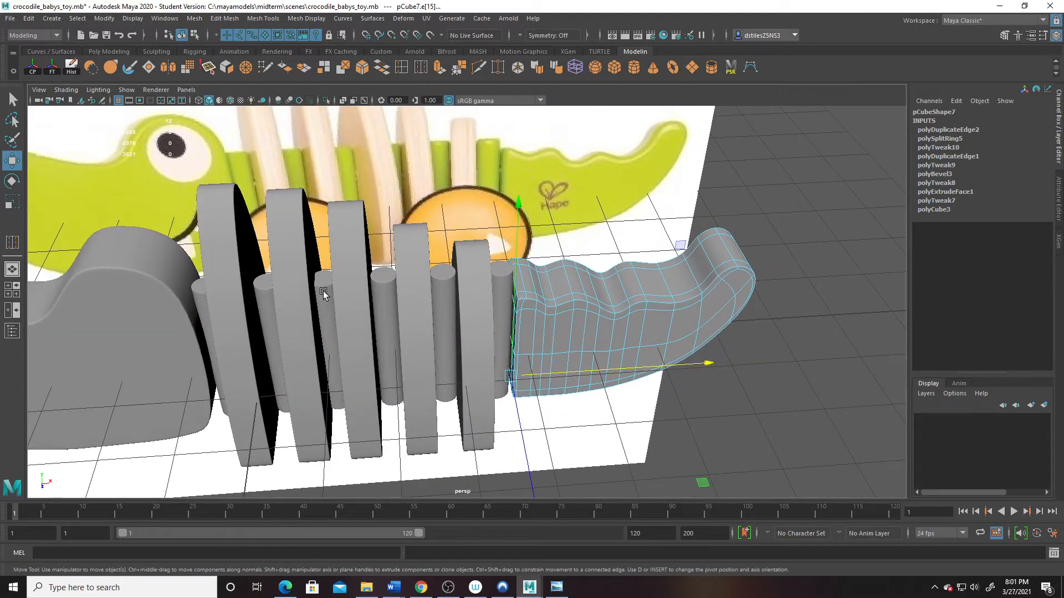
click(323, 291)
shift+click(346, 296)
shift+click(382, 287)
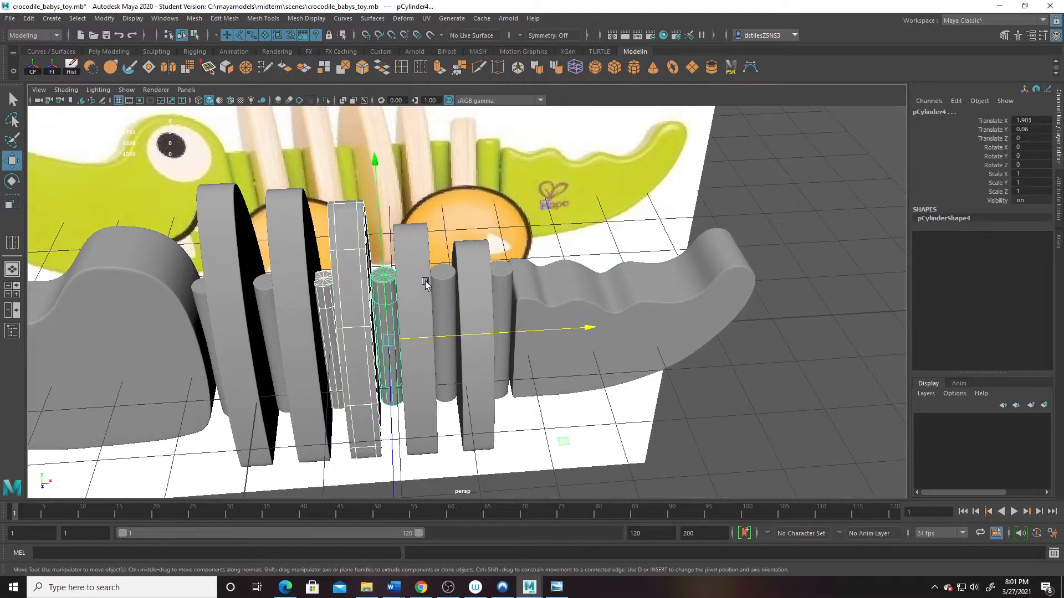
shift+click(422, 282)
shift+click(449, 279)
shift+click(474, 273)
shift+click(501, 273)
shift+click(544, 302)
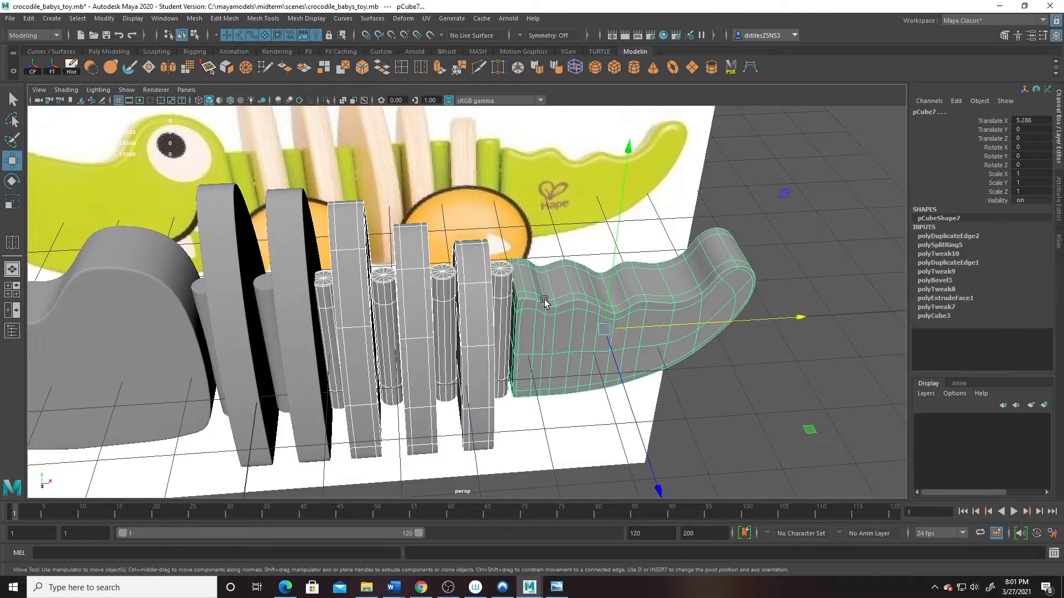
drag(646, 329, 389, 329)
click(762, 386)
Step: Hide the perspective view's grid and examine the orange wheels in the crocodile reference image
alt+drag(734, 419, 299, 332)
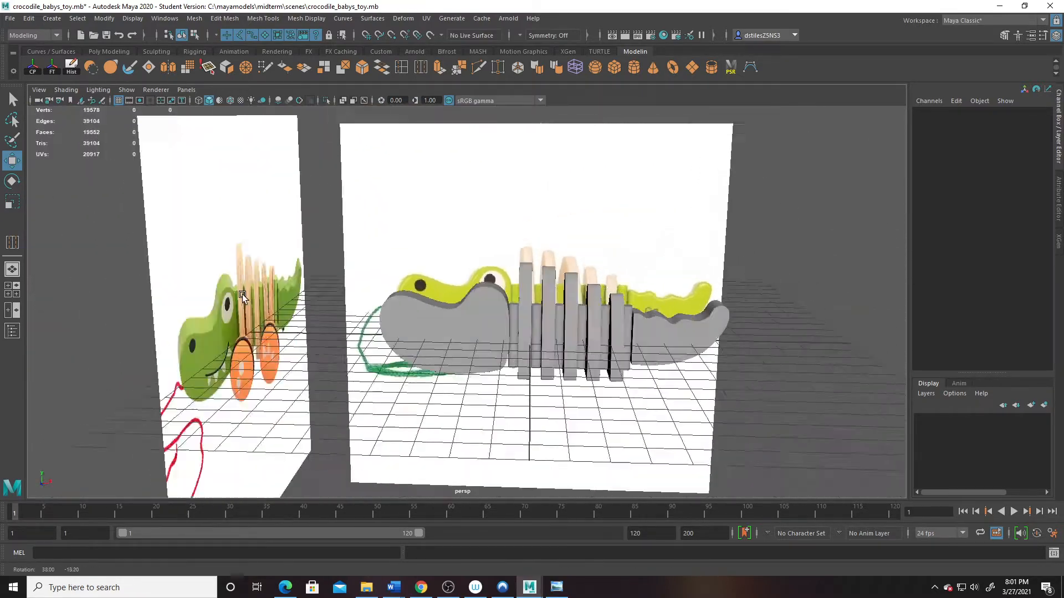
alt+right_drag(299, 332, 334, 375)
alt+drag(335, 375, 335, 305)
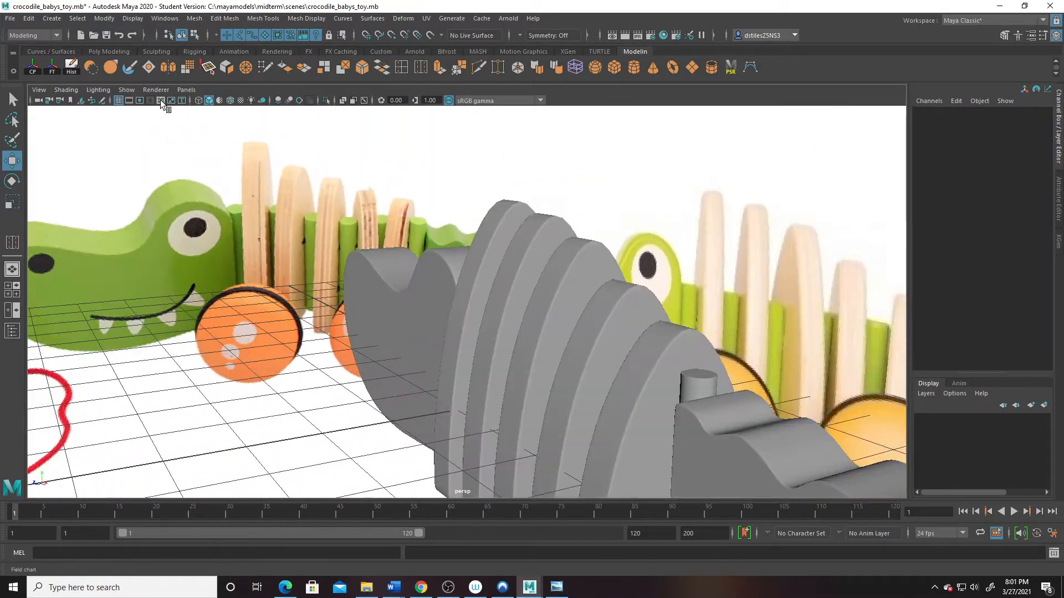
click(119, 100)
alt+drag(171, 150, 418, 311)
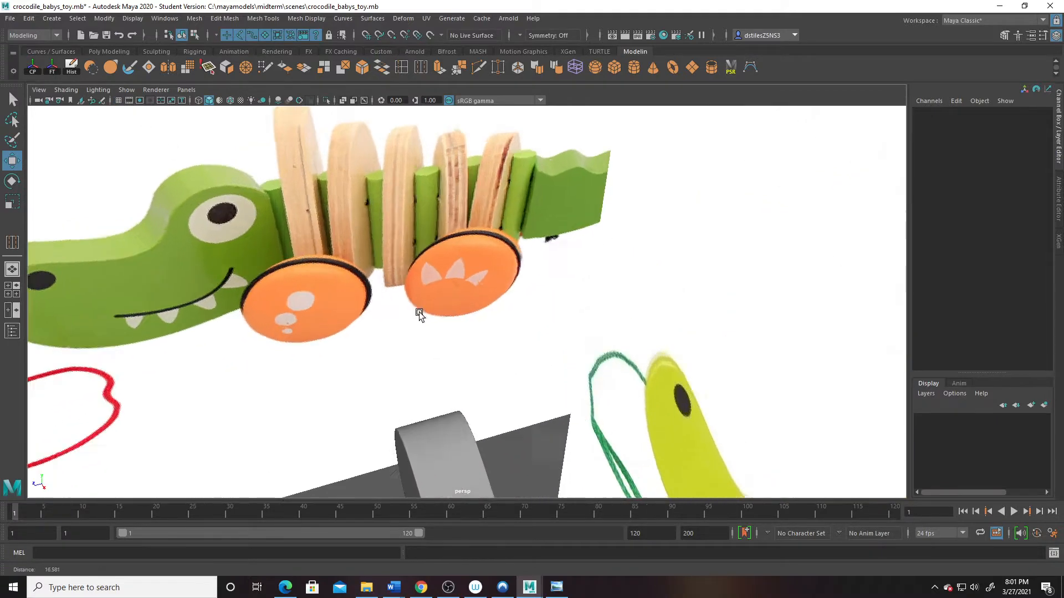
alt+right_drag(417, 311, 595, 333)
alt+right_drag(513, 236, 443, 260)
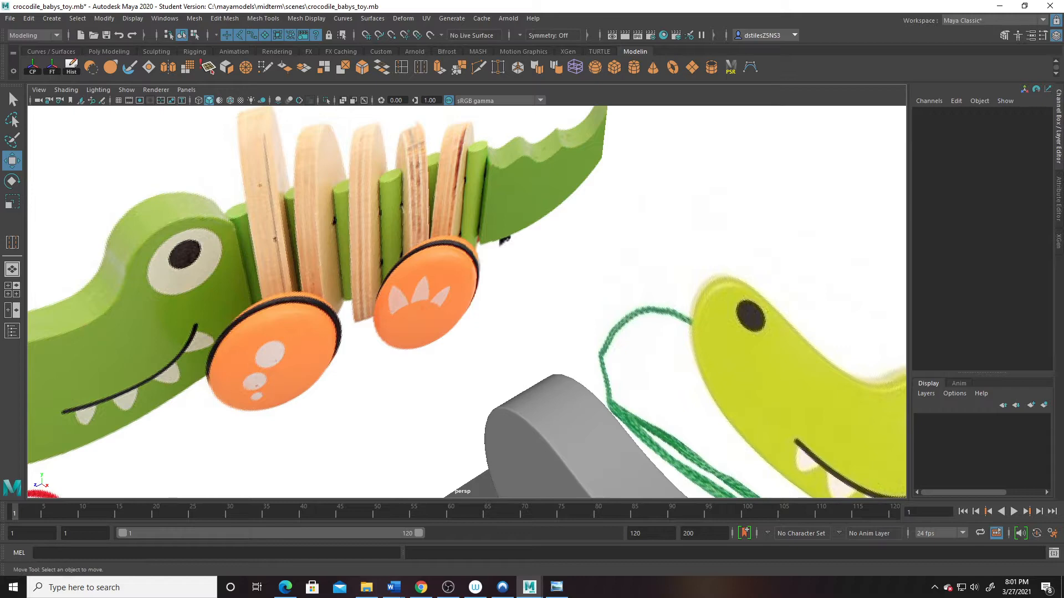
key(alt+Tab)
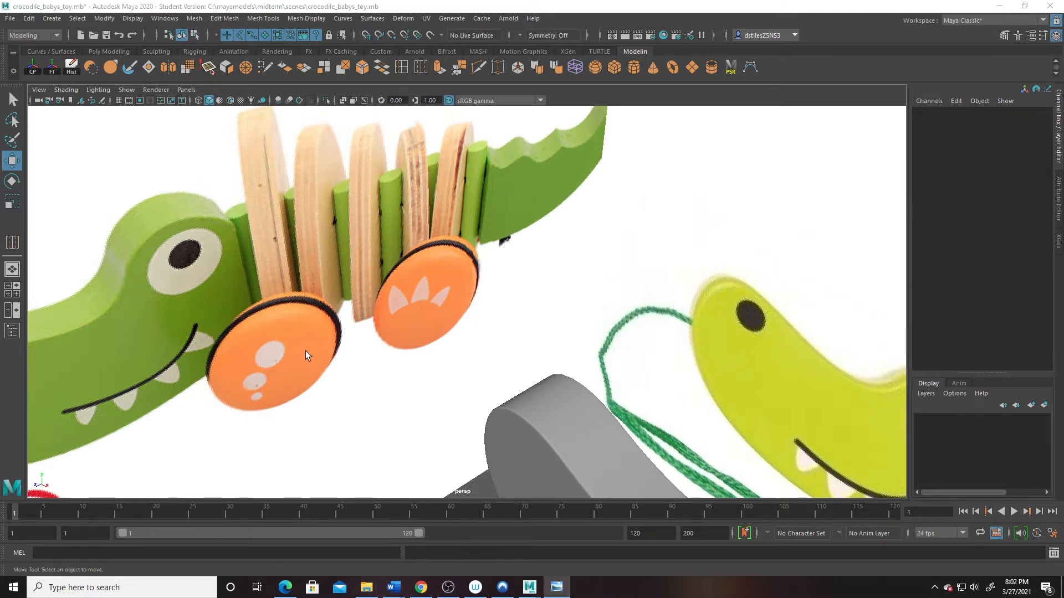
Step: Create a polygon cylinder for a wheel and move it beside the rear body, to about X 3.689 and Z 2.209
scroll(346, 291, down, 5)
alt+drag(346, 291, 608, 335)
alt+middle_drag(608, 335, 464, 324)
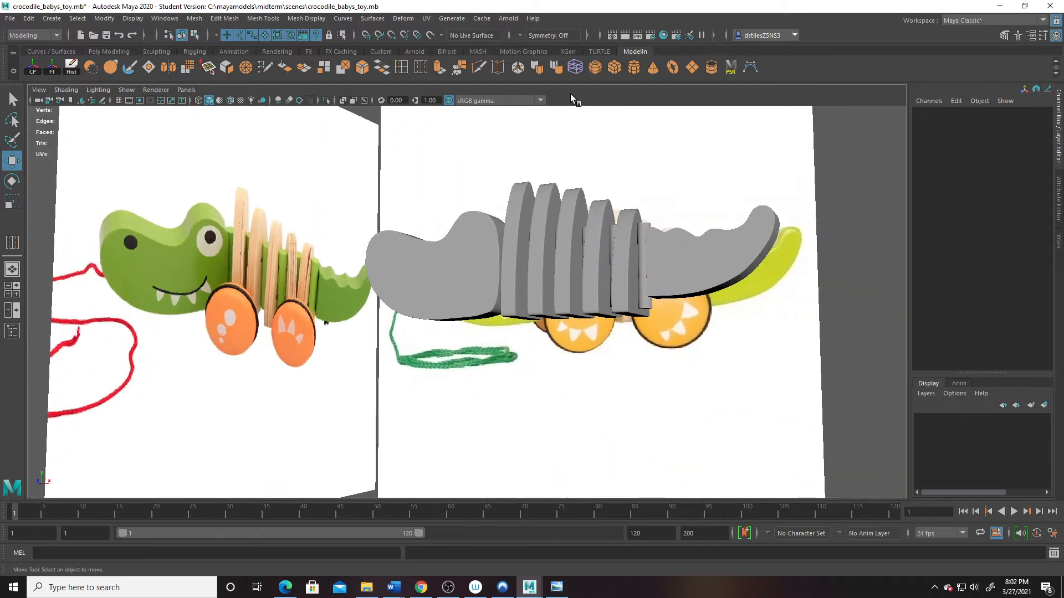
click(633, 68)
alt+drag(606, 300, 459, 378)
scroll(408, 390, up, 2)
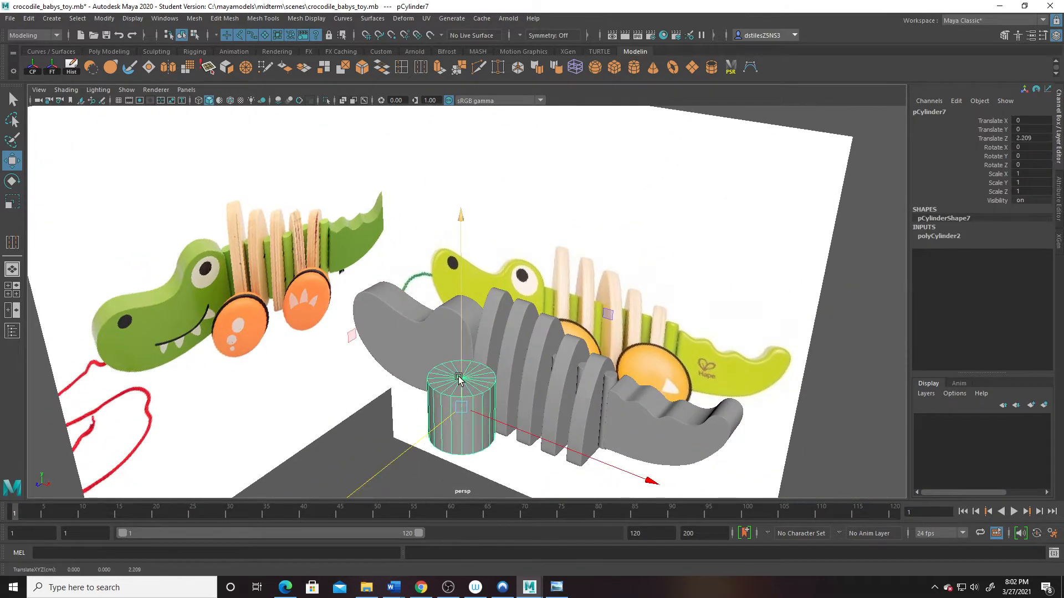
drag(503, 426, 619, 471)
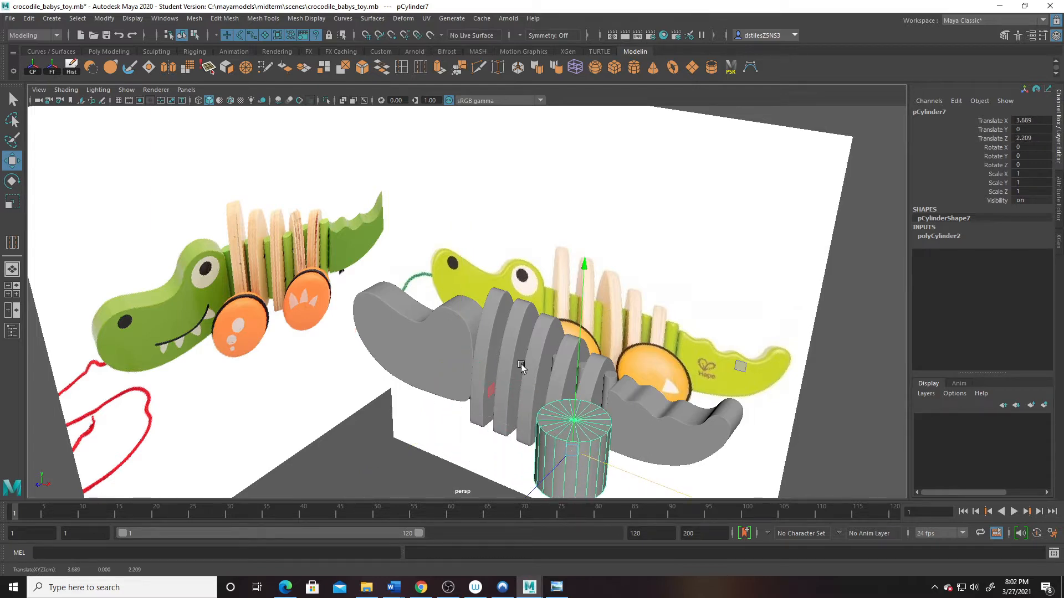
Step: Rotate the wheel cylinder 90 degrees about X so its flat cap faces sideways
alt+drag(520, 364, 514, 348)
key(e)
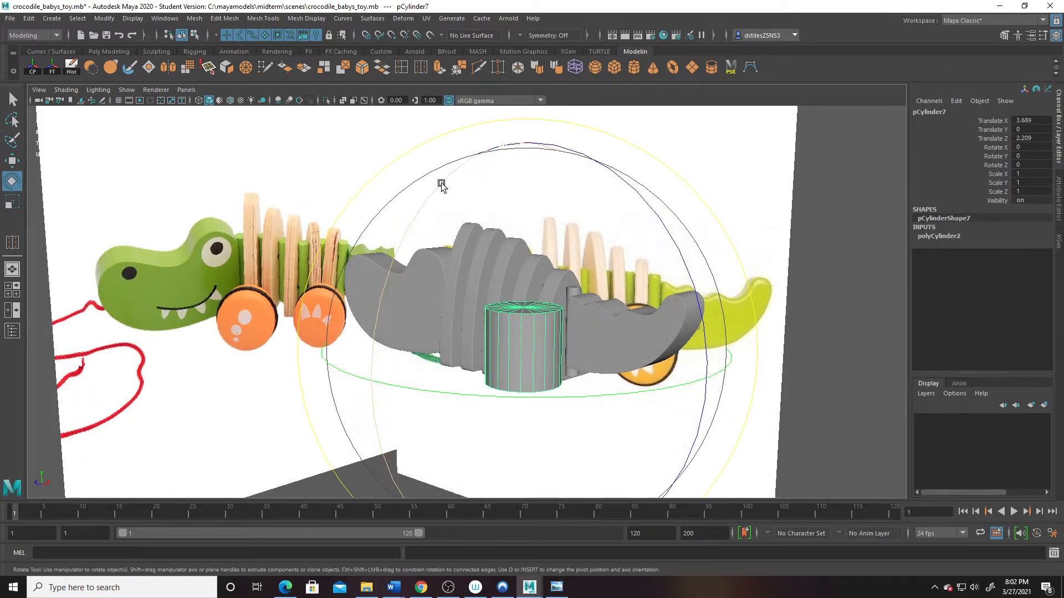
drag(442, 185, 432, 256)
Step: In the front view, centre the cylinder on the reference's rear wheel, at about X 3.415 and Y -0.961
alt+drag(471, 360, 499, 332)
key(space)
key(space)
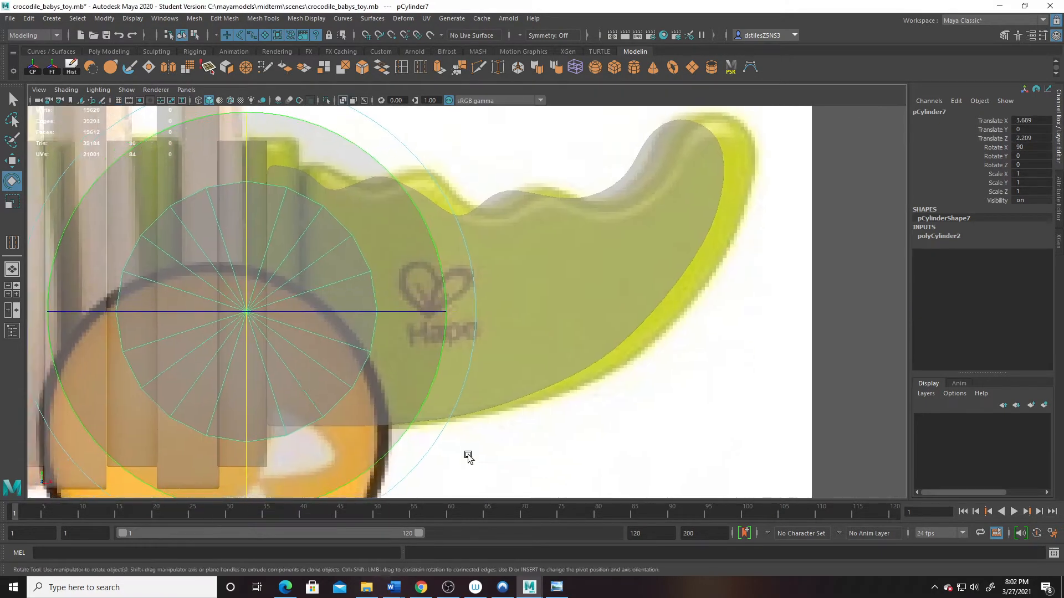
scroll(421, 416, down, 5)
key(w)
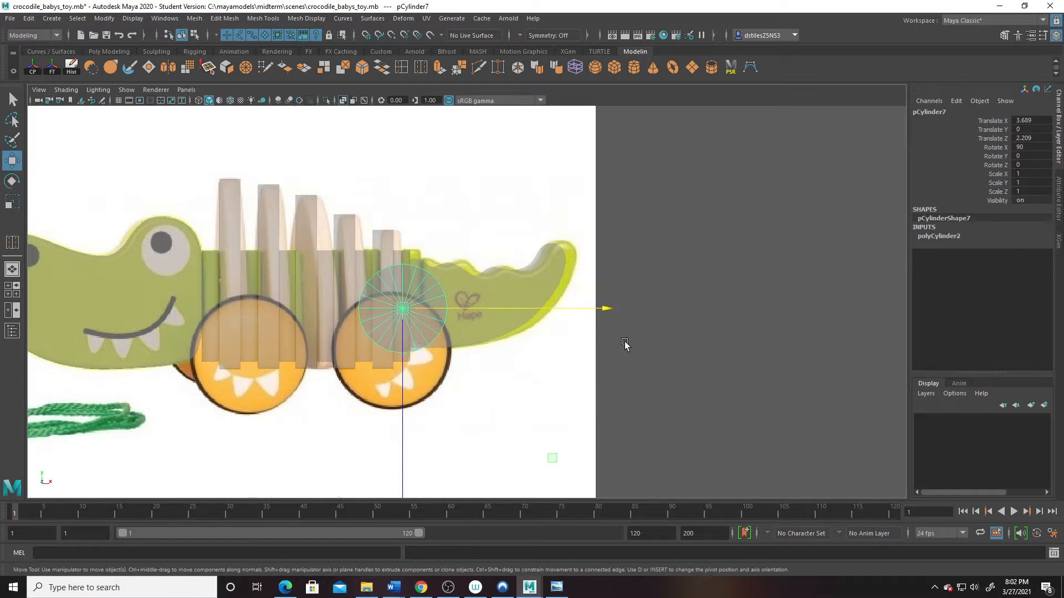
key(minus)
key(minus)
alt+right_drag(286, 290, 404, 343)
drag(413, 348, 397, 410)
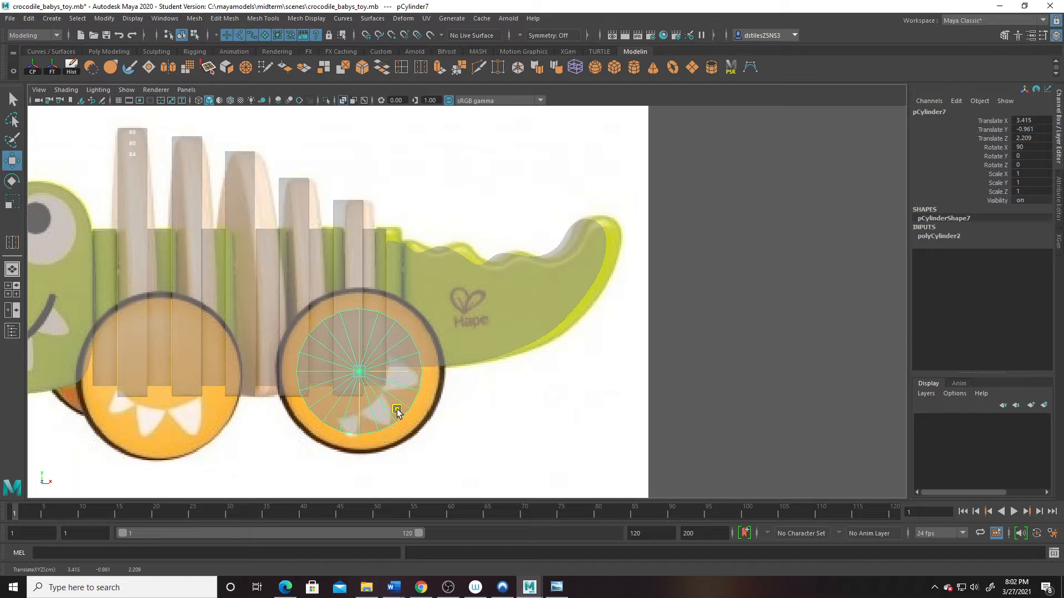
Step: Set the wheel cylinder's radius to 1.3 to match the reference and its axis subdivisions to 12
click(946, 239)
click(995, 245)
middle_drag(470, 382, 470, 381)
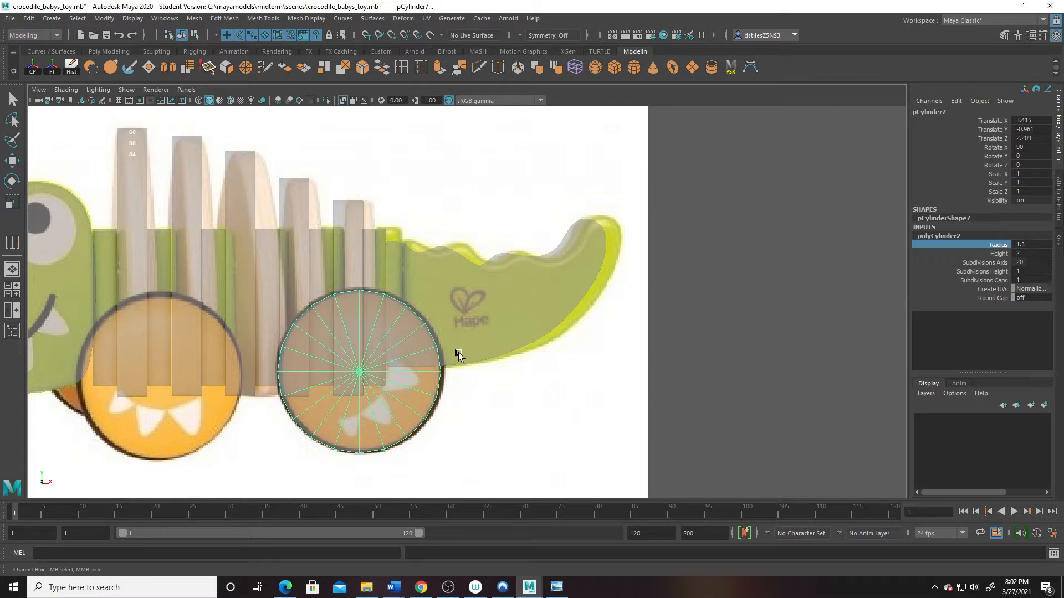
alt+middle_drag(414, 334, 433, 332)
alt+right_drag(446, 388, 498, 404)
alt+middle_drag(383, 375, 403, 369)
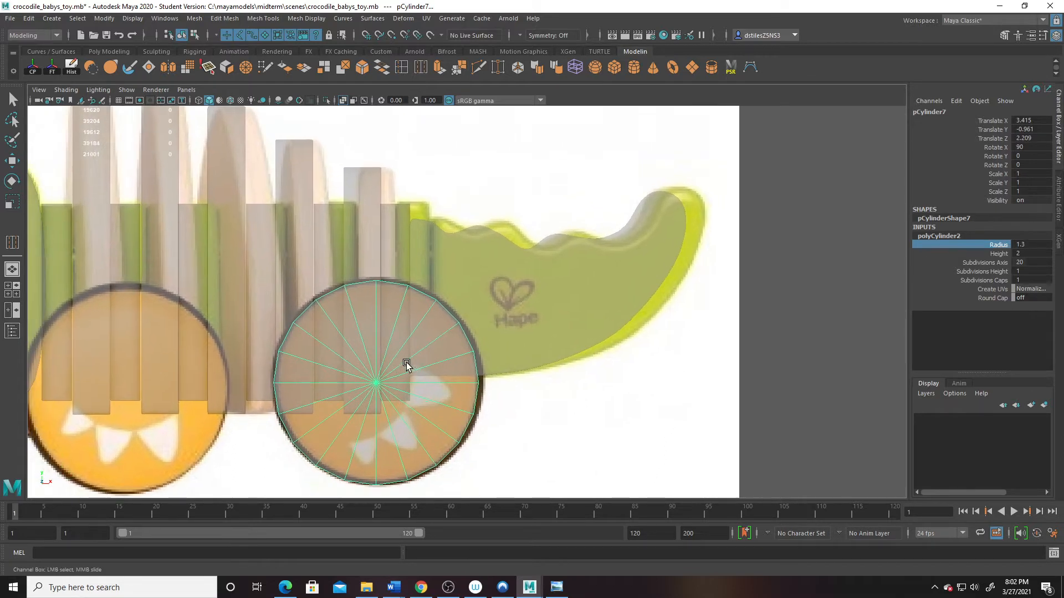
click(1034, 262)
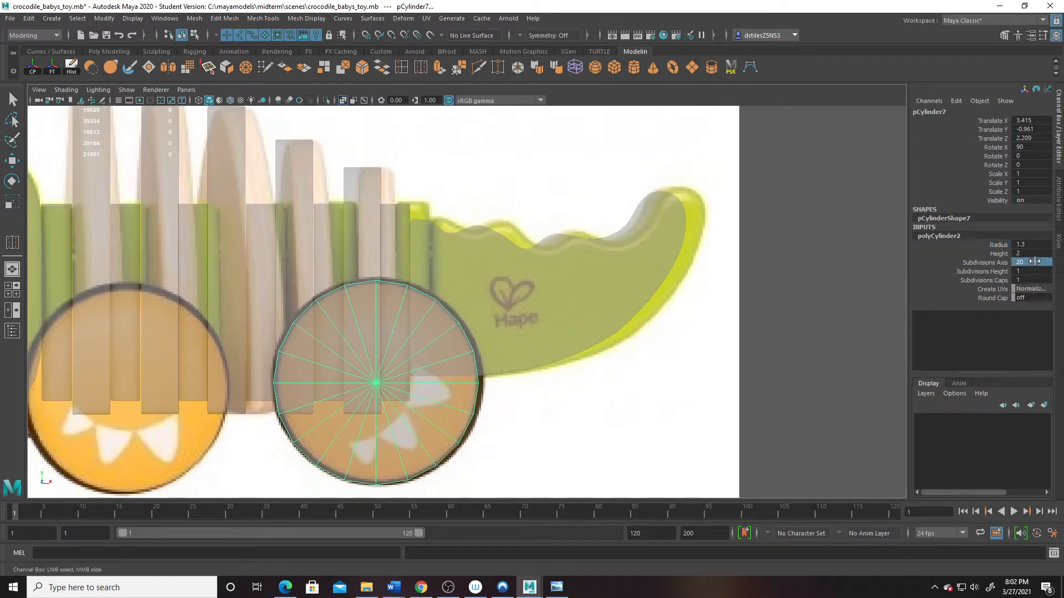
key(Return)
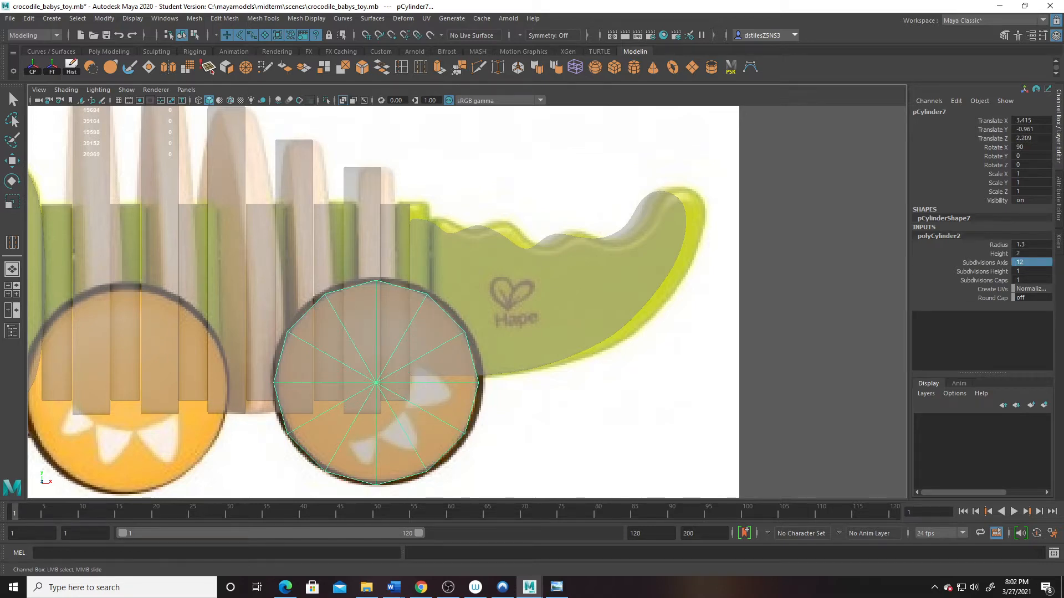
Step: Thin the wheel cylinder by setting its height to 1, and refine it to 0.8
key(space)
alt+drag(632, 221, 646, 244)
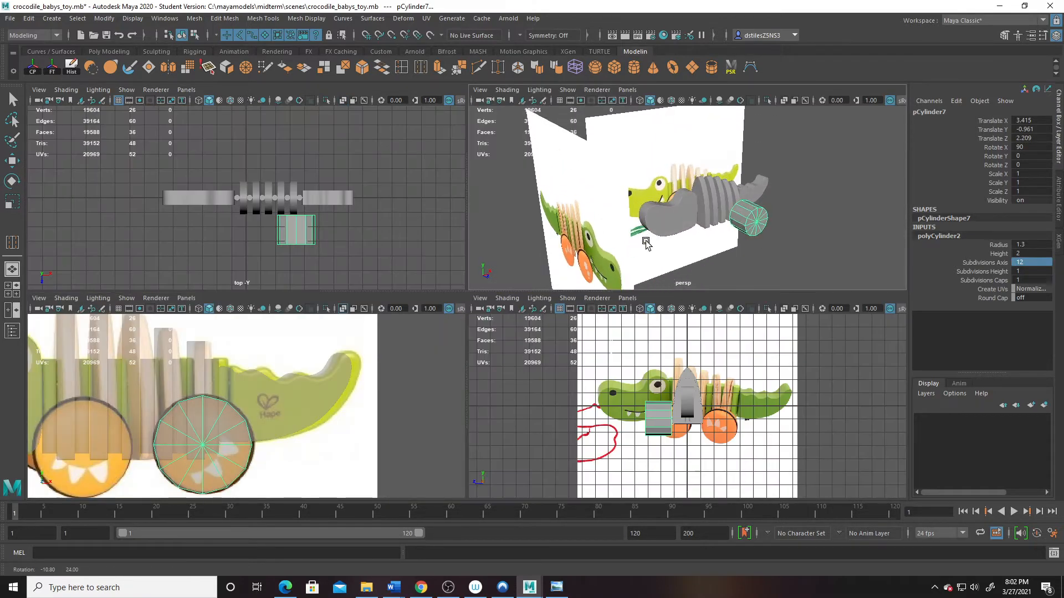
alt+right_drag(551, 158, 765, 230)
alt+middle_drag(764, 231, 521, 194)
alt+drag(520, 194, 525, 217)
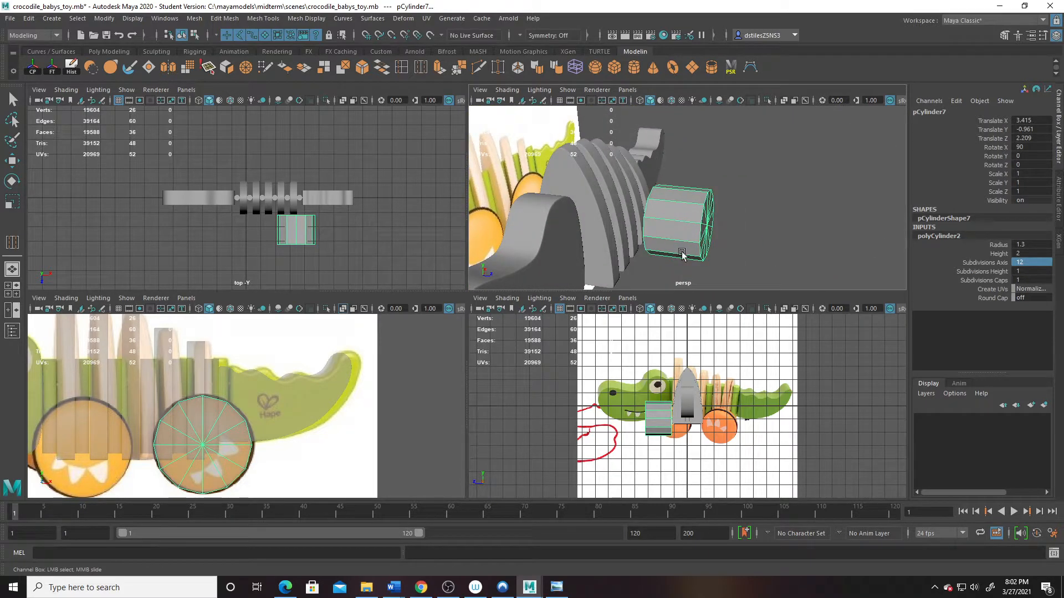
double_click(1020, 253)
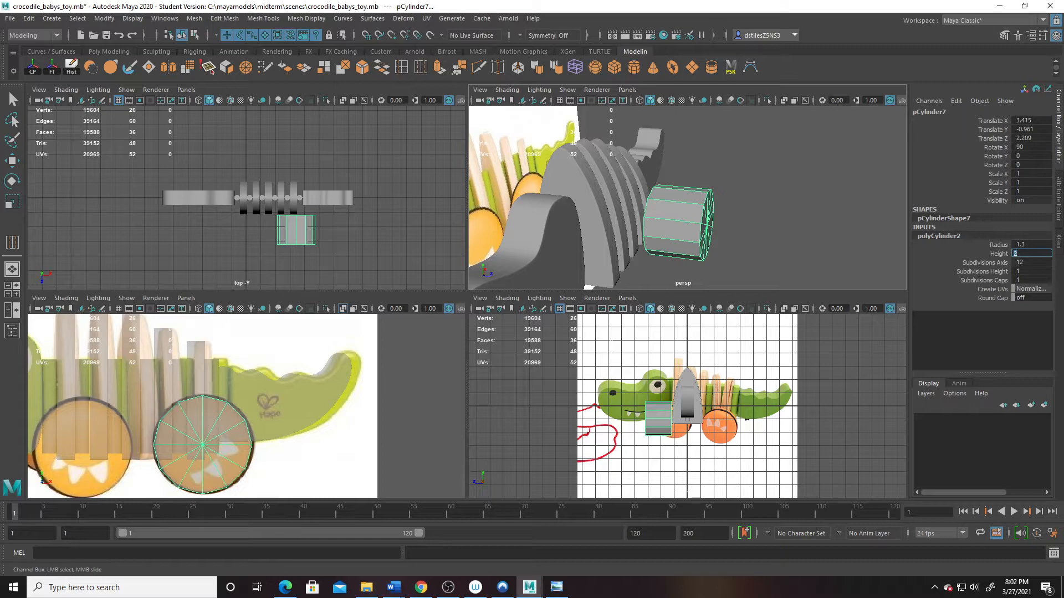
text(1)
key(Return)
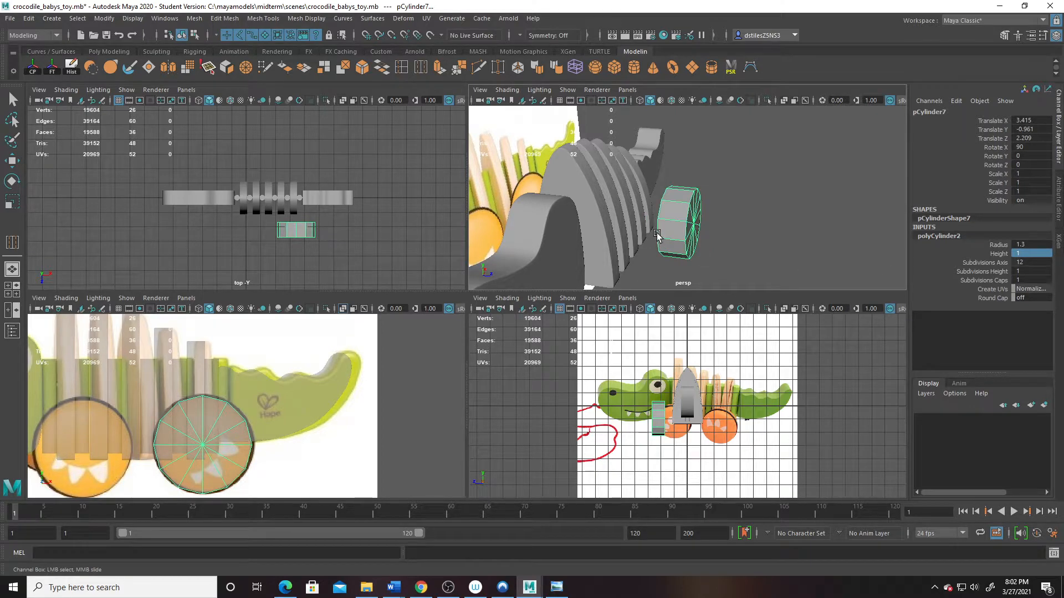
mouse_move(688, 221)
alt+mouse_down()
mouse_move(565, 218)
mouse_move(694, 215)
alt+mouse_up()
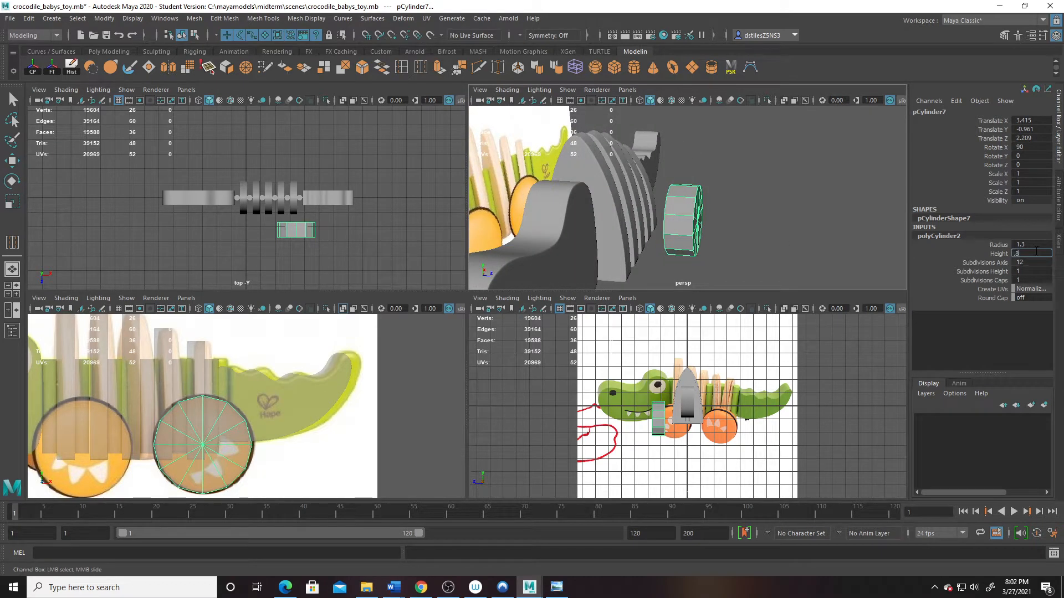
click(1036, 251)
text(.8)
key(Return)
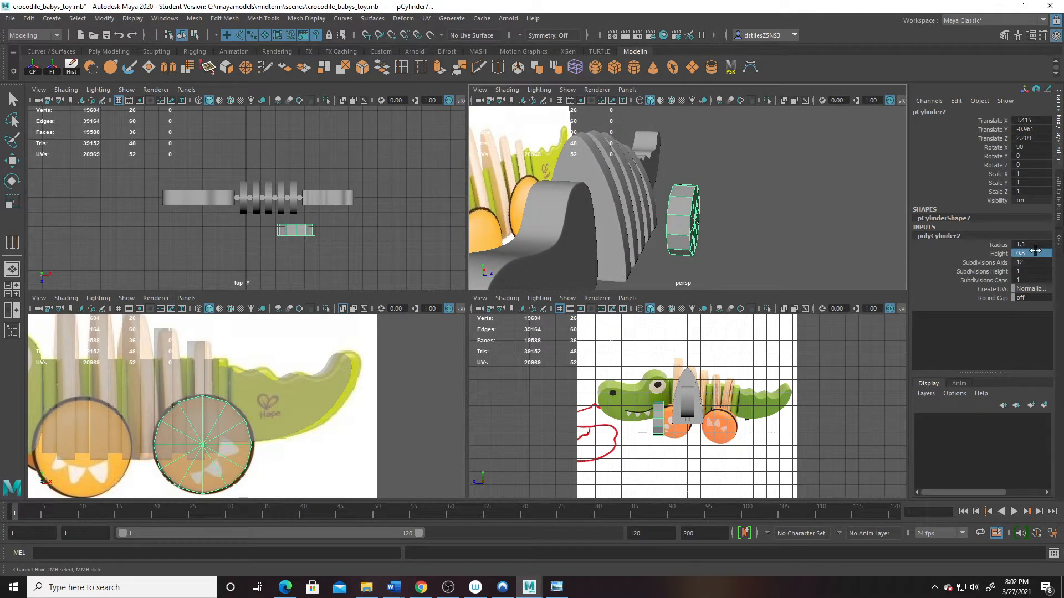
Step: Set the wheel cylinder's cap subdivisions to 3
alt+right_drag(600, 243, 667, 205)
alt+drag(667, 205, 609, 213)
alt+drag(680, 190, 732, 197)
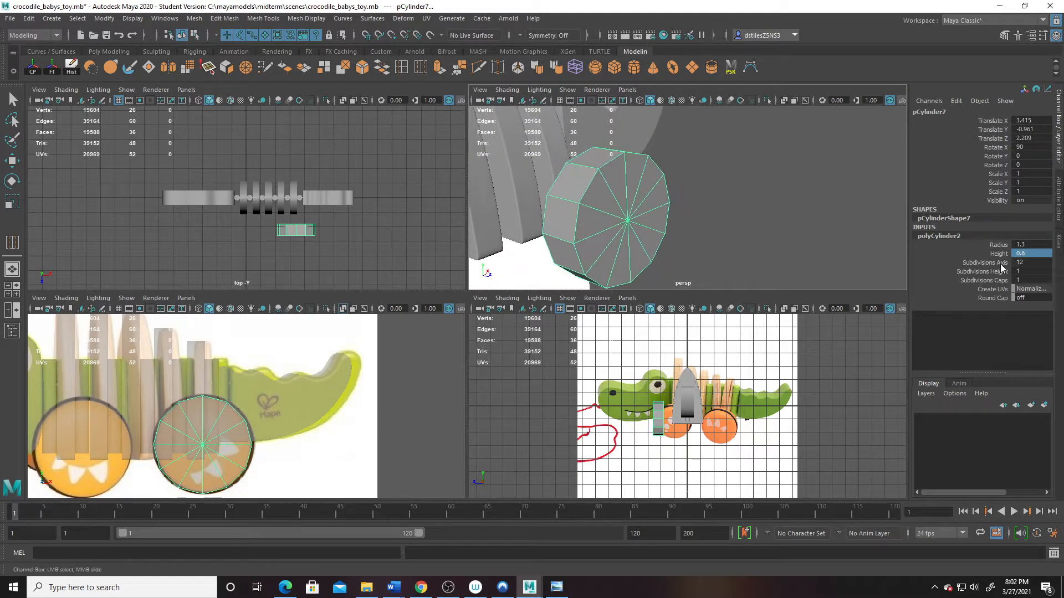
double_click(1026, 280)
key(Return)
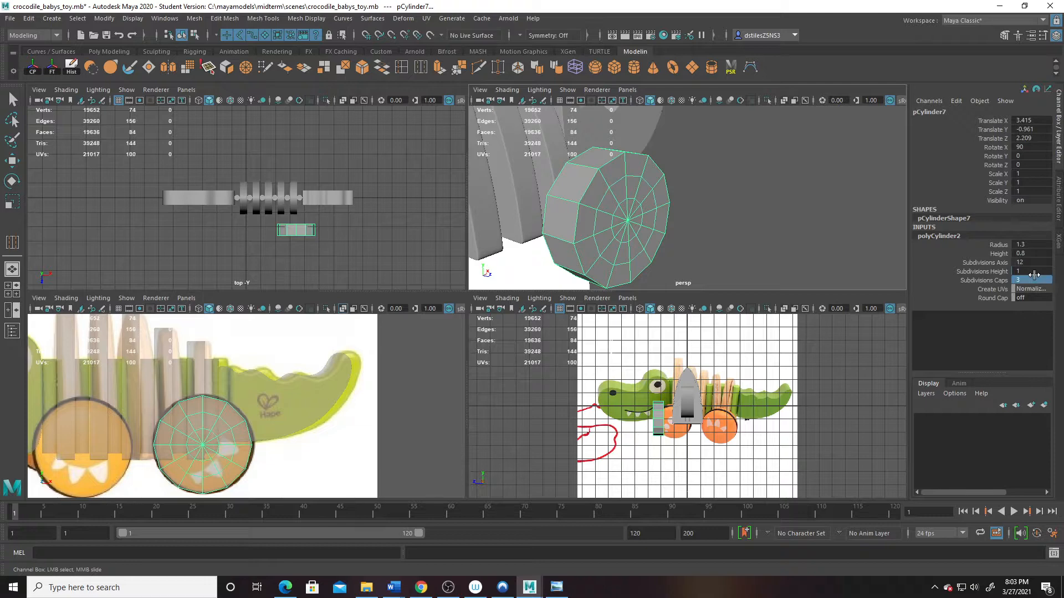
Step: Set the wheel cylinder's height subdivisions to 3
alt+right_drag(624, 169, 629, 194)
alt+middle_drag(628, 194, 657, 201)
alt+right_drag(663, 204, 663, 207)
alt+drag(663, 207, 665, 200)
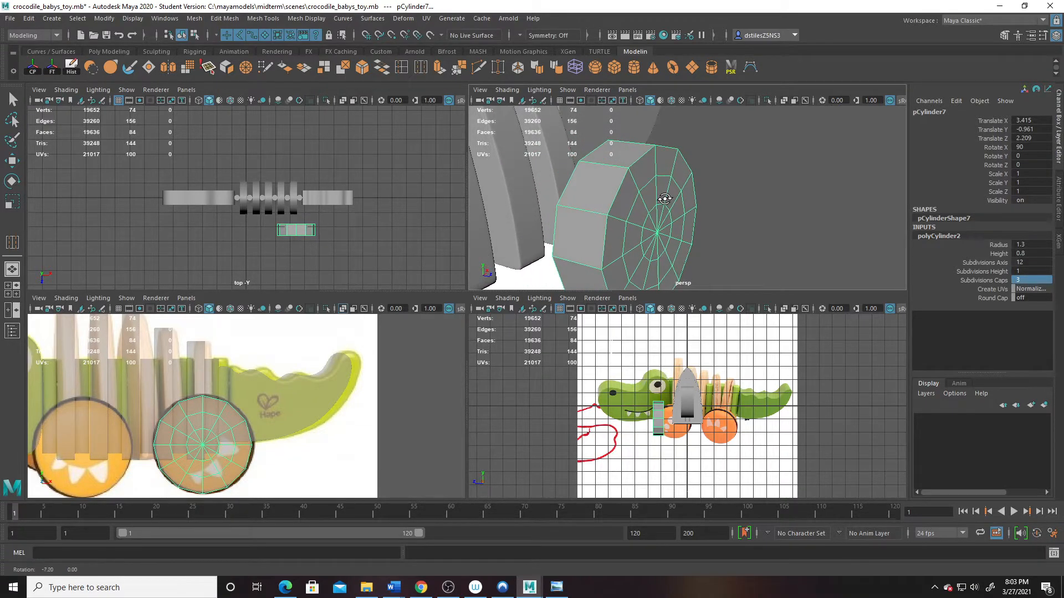
double_click(1032, 271)
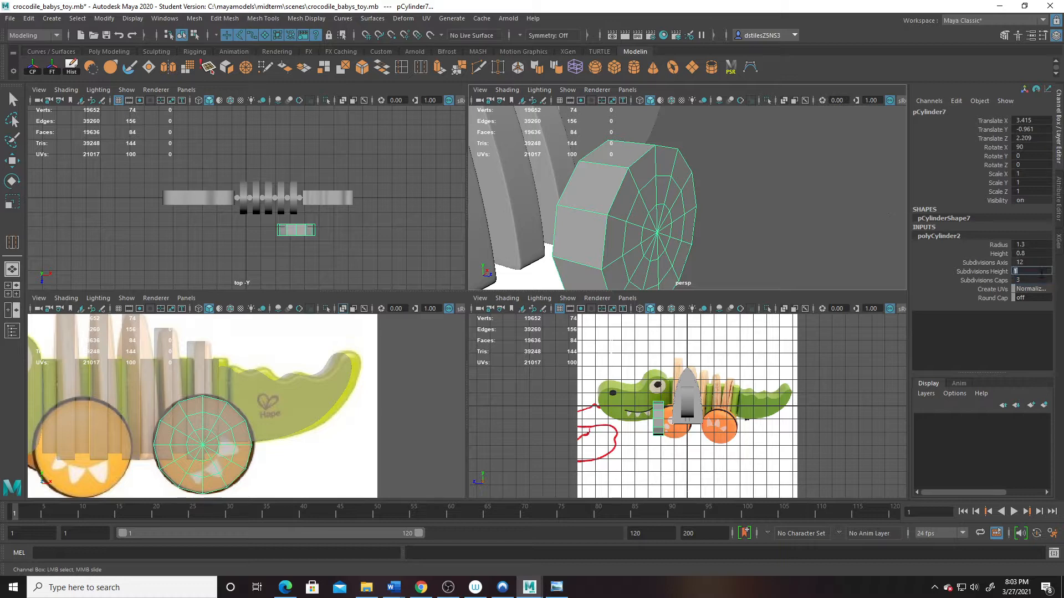
text(3)
key(Return)
Step: Select the two inner edge loops around the wheel's rim and scale them apart, close to the rim's outer edges
right_drag(584, 188, 587, 135)
double_click(599, 191)
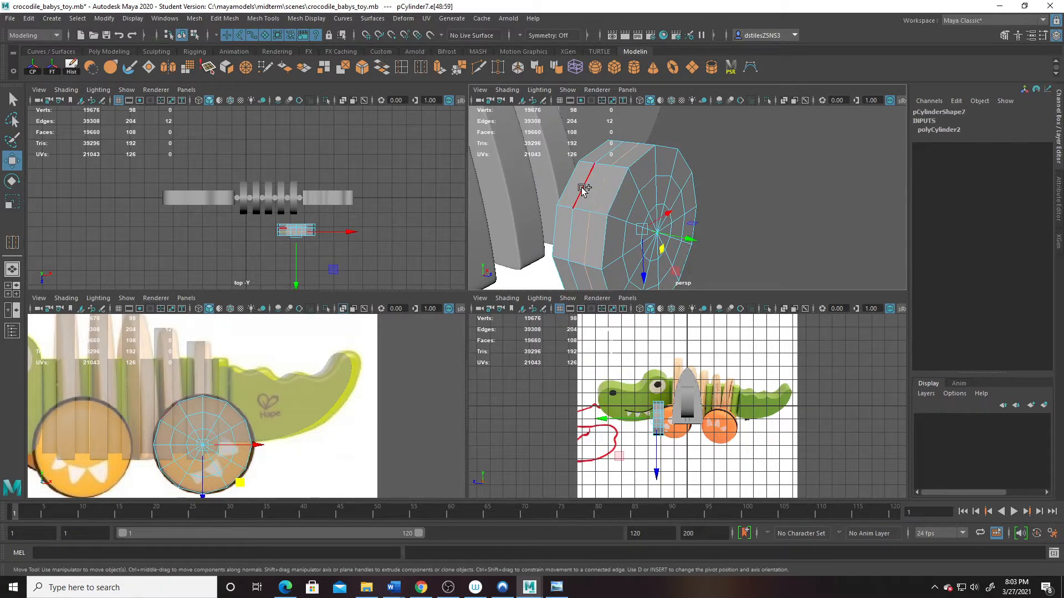
shift+double_click(692, 258)
key(r)
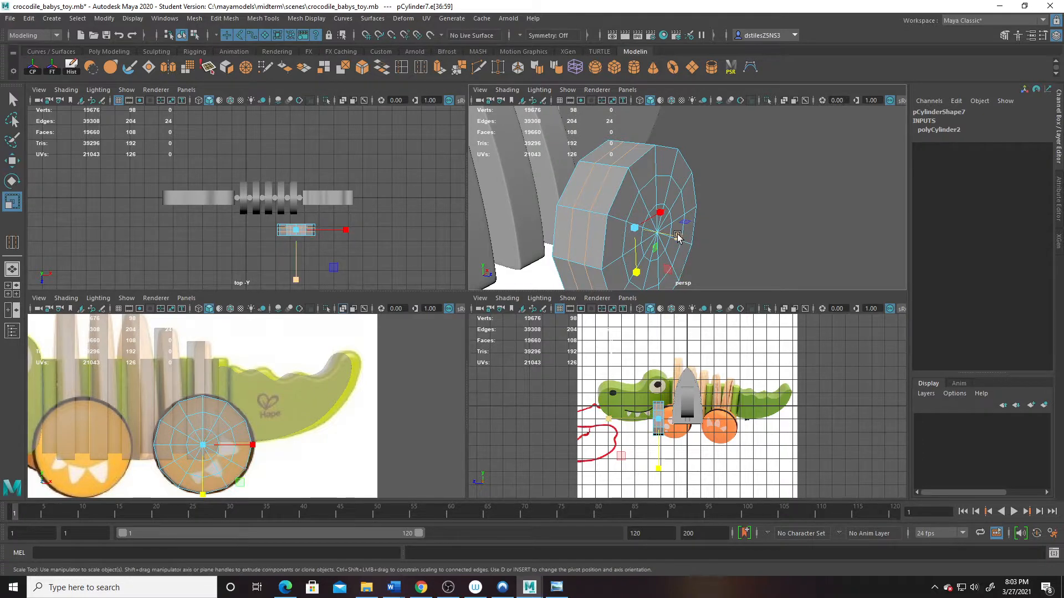
drag(692, 256, 764, 272)
key(q)
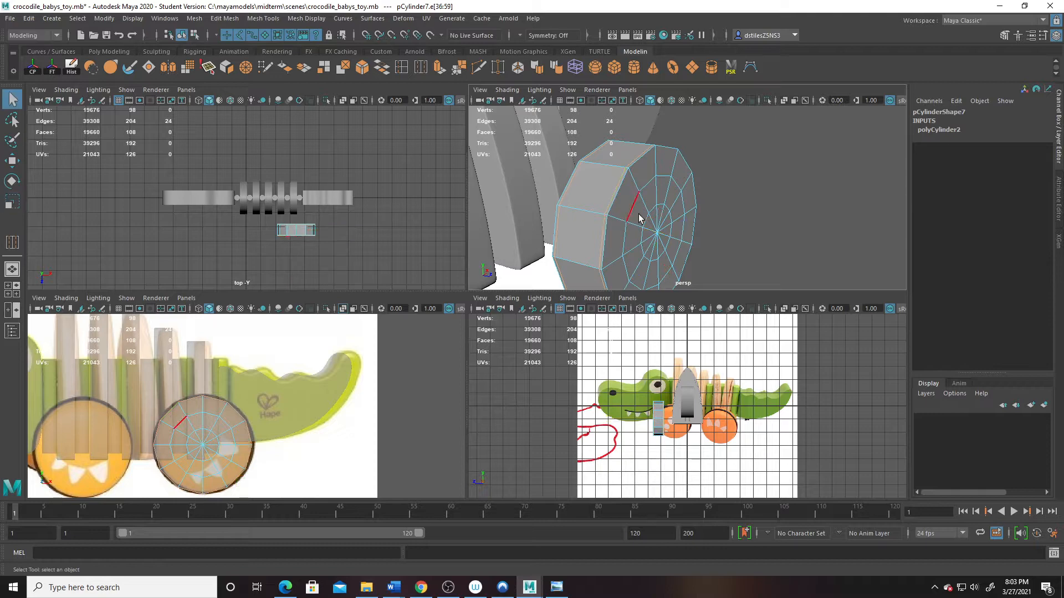
Step: Select the two inner rings of faces on the wheel's outer cap and nudge them slightly outward
right_click(658, 207)
right_drag(658, 208, 663, 237)
alt+drag(666, 239, 608, 235)
key(space)
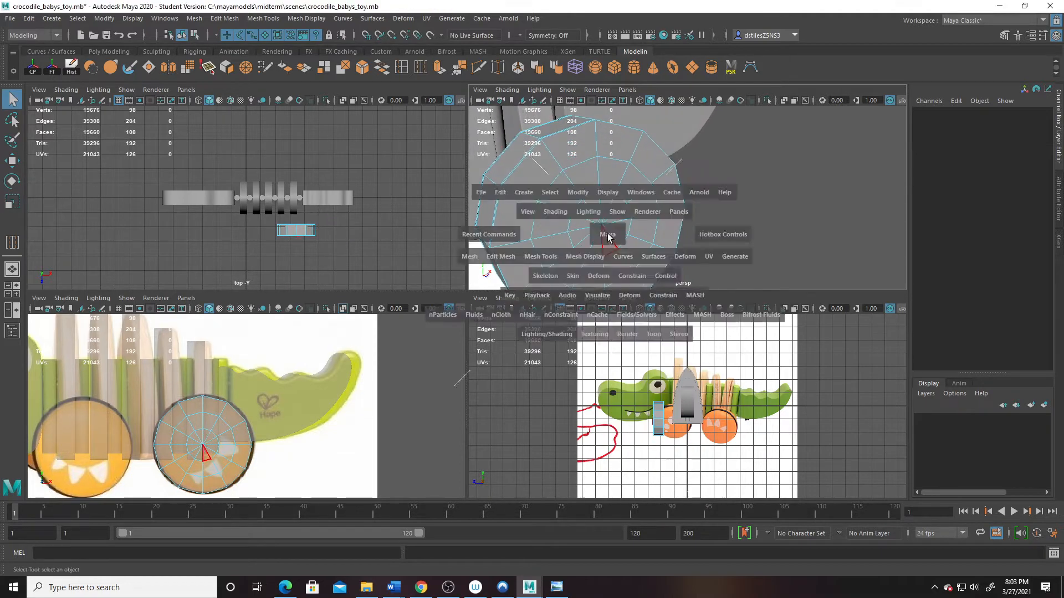
alt+middle_drag(608, 255, 517, 270)
alt+drag(517, 270, 461, 316)
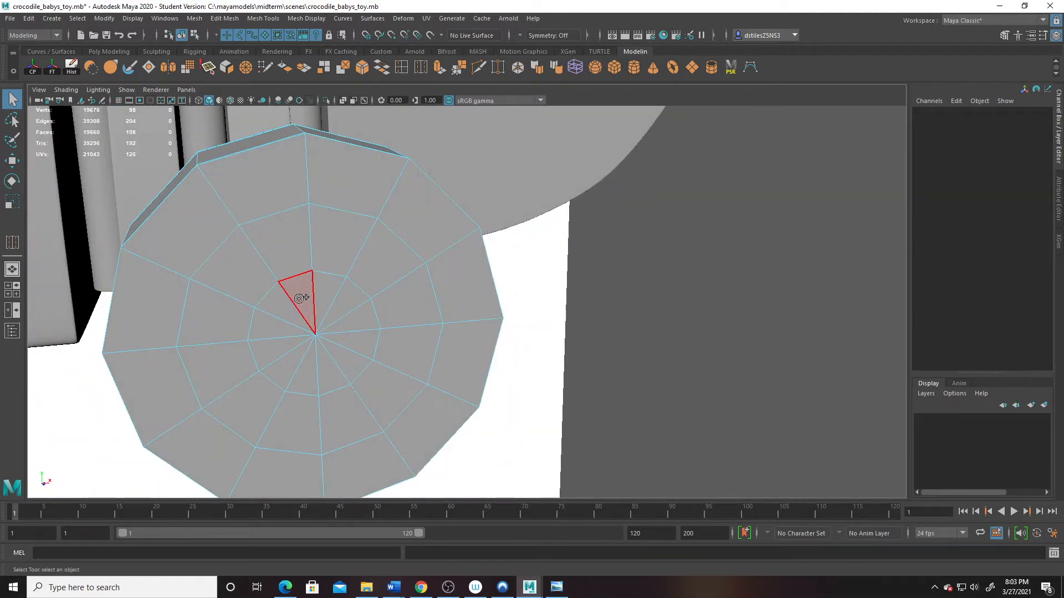
mouse_move(305, 300)
mouse_down()
mouse_move(333, 352)
mouse_move(299, 329)
mouse_move(286, 293)
mouse_up()
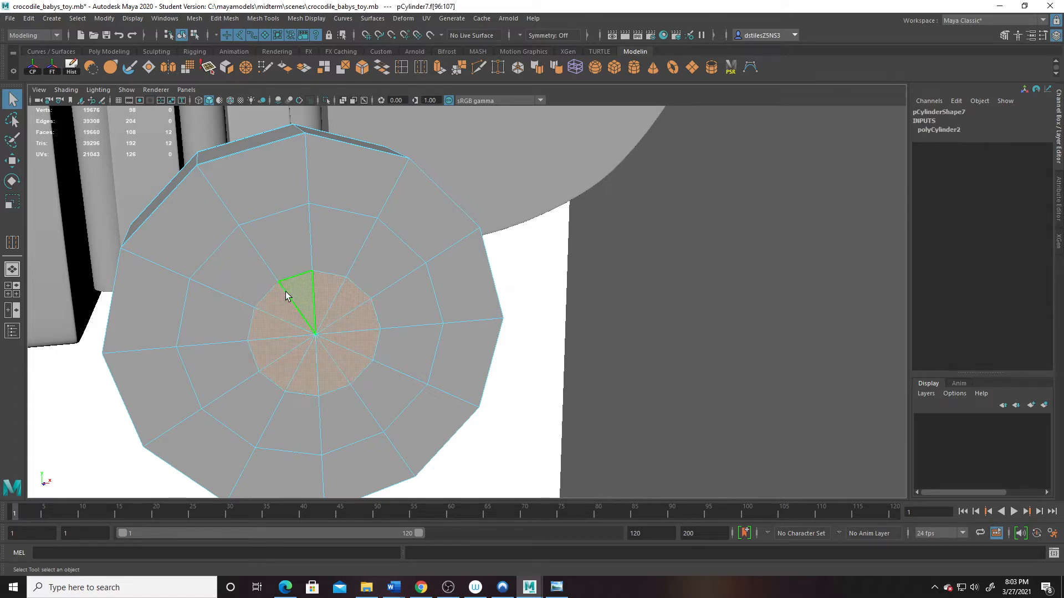
shift+click(258, 267)
shift+double_click(275, 255)
scroll(440, 342, down, 3)
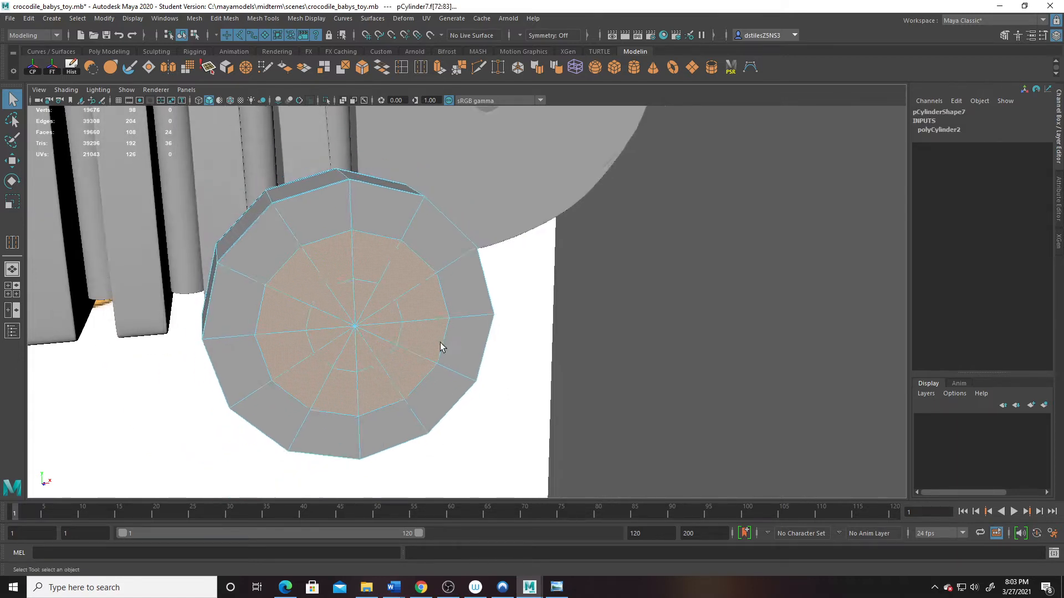
alt+drag(440, 348, 582, 367)
key(w)
mouse_move(441, 389)
mouse_down()
mouse_move(572, 391)
mouse_move(548, 379)
mouse_move(510, 388)
mouse_move(430, 374)
mouse_up()
key(q)
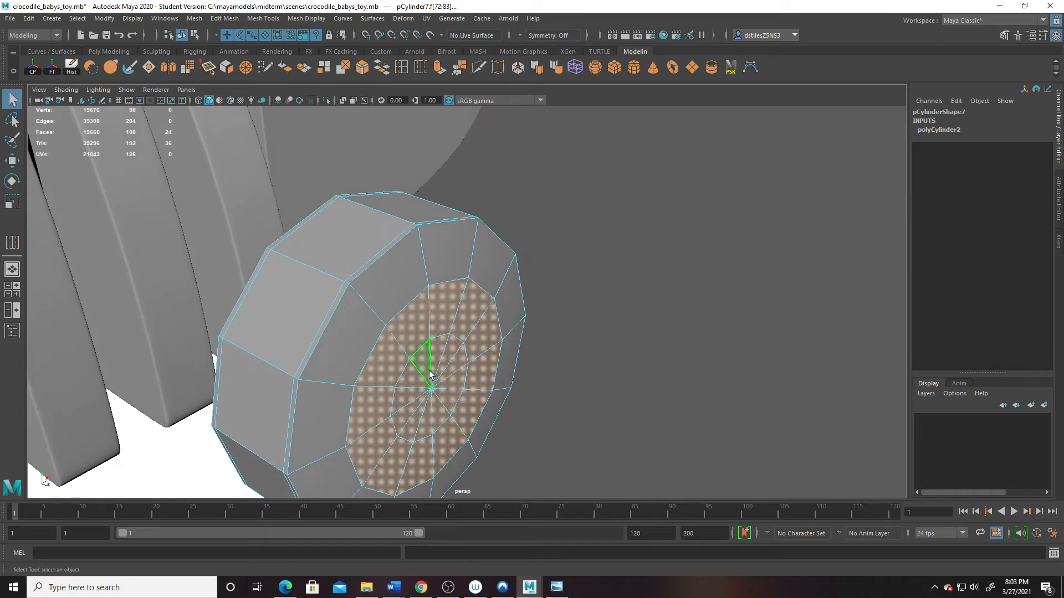
Step: Select the innermost ring of faces on the wheel's outer cap and pull it outward to dome the cap
click(426, 366)
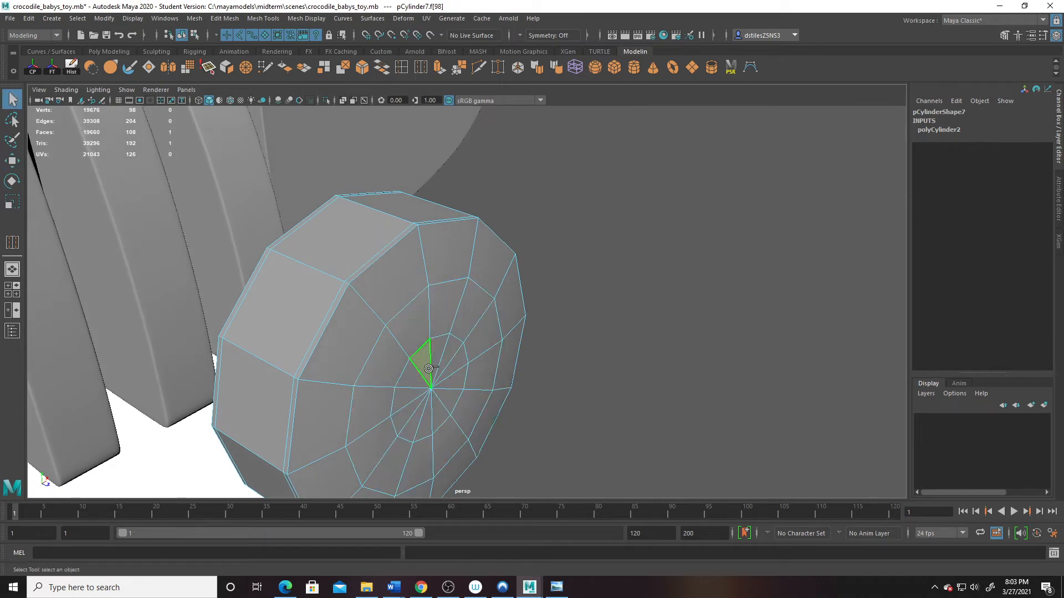
ctrl+click(429, 370)
alt+drag(456, 398, 437, 397)
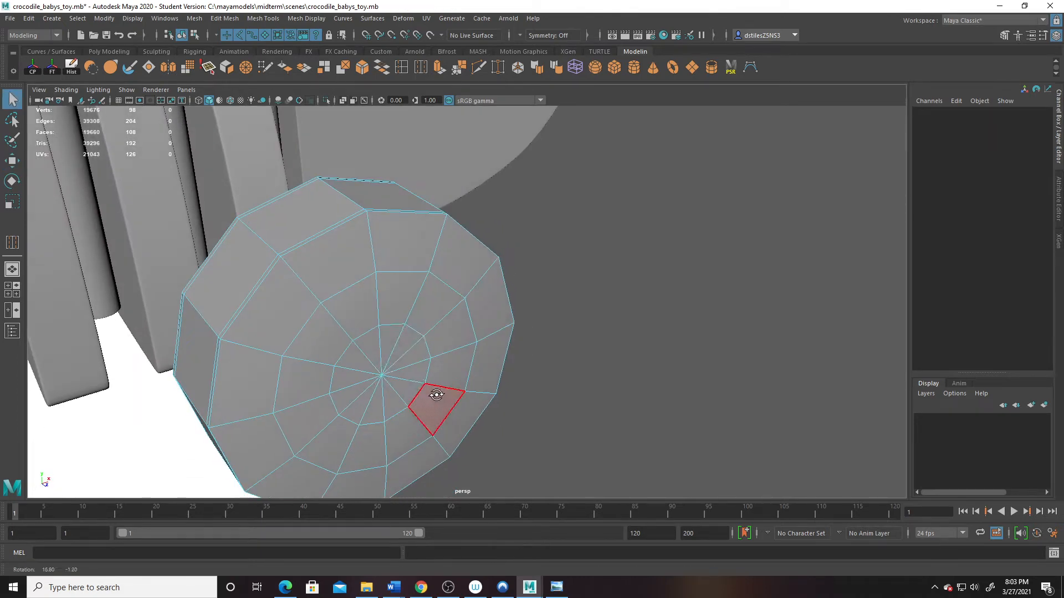
key(Caps_Lock)
mouse_move(378, 350)
mouse_down()
mouse_move(400, 356)
mouse_move(358, 398)
mouse_move(357, 368)
mouse_move(435, 392)
mouse_move(591, 392)
mouse_move(506, 426)
mouse_move(521, 413)
mouse_move(482, 455)
mouse_move(490, 444)
mouse_move(480, 451)
mouse_move(400, 421)
mouse_move(384, 476)
mouse_up()
key(w)
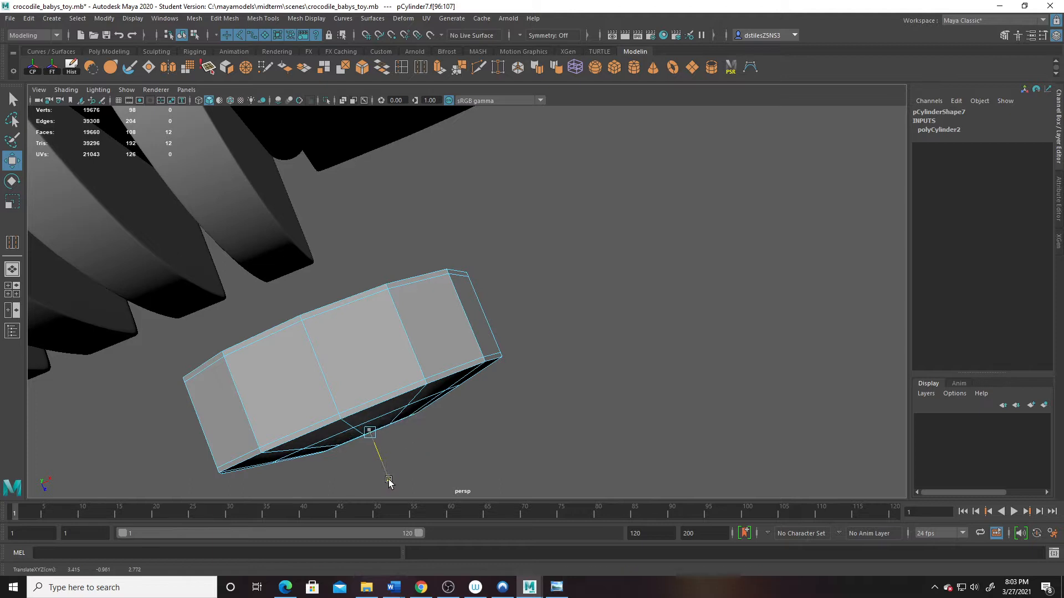
Step: Select the edge loop around the middle of the wheel's outer cap and move it slightly outward
right_drag(317, 283, 314, 260)
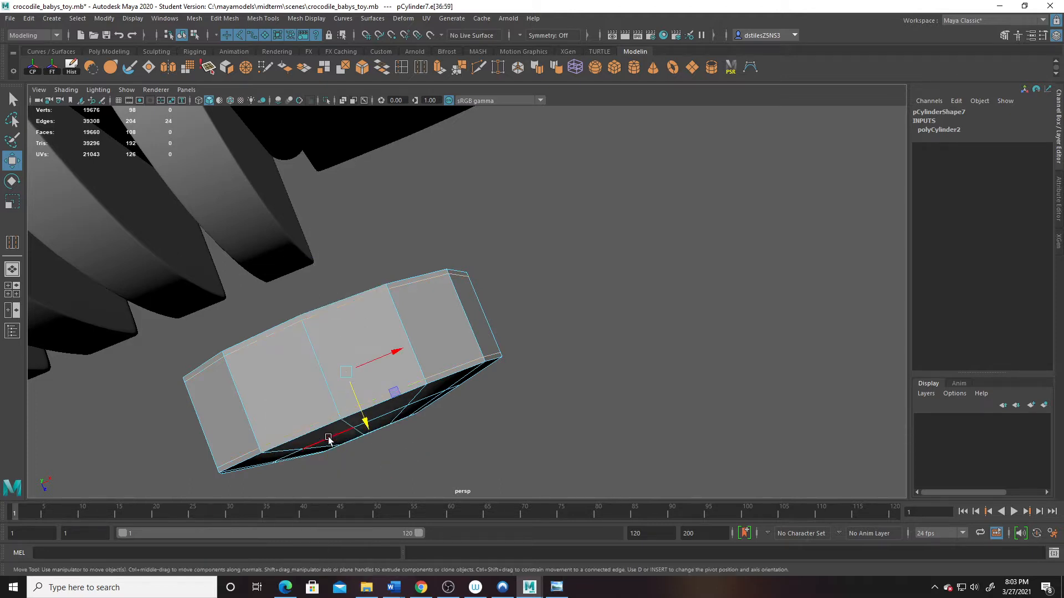
double_click(328, 438)
drag(387, 467, 388, 475)
key(q)
Step: Return the wheel to object mode and display it with smooth mesh preview
right_click(322, 444)
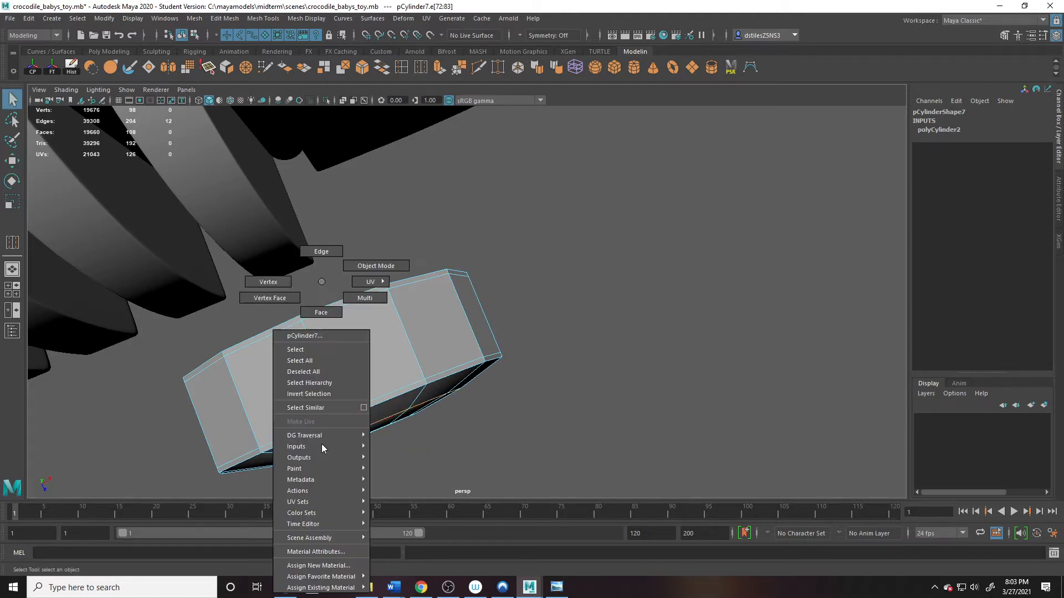
right_drag(322, 448, 376, 266)
key(3)
click(574, 429)
alt+drag(575, 428, 517, 325)
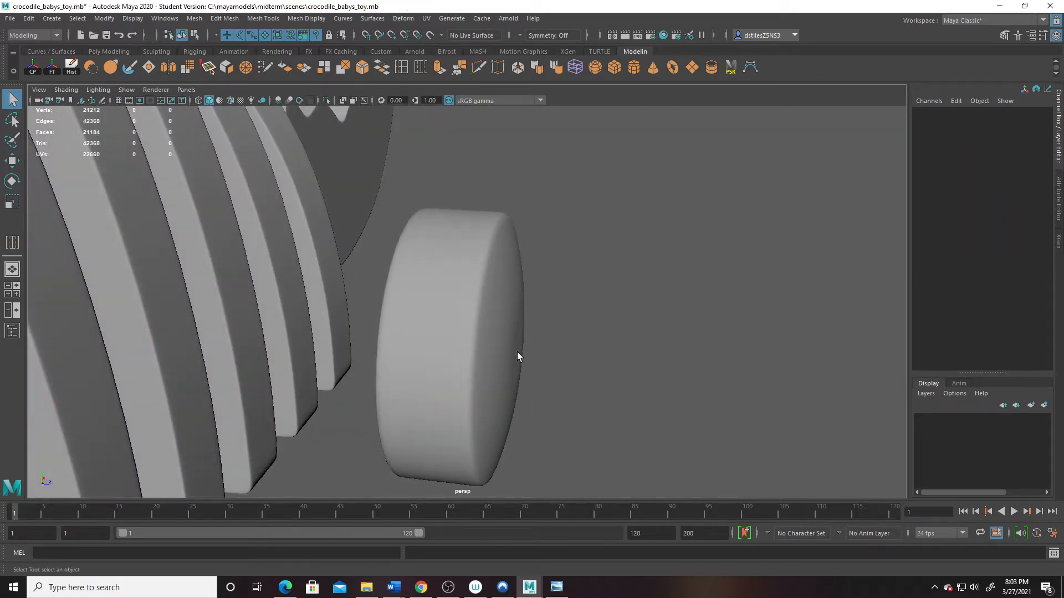
alt+right_drag(540, 369, 512, 351)
alt+drag(512, 351, 388, 361)
alt+right_drag(388, 361, 408, 370)
Step: Move the center vertex of the wheel's outer cap slightly outward and return to object mode
right_drag(409, 281, 366, 283)
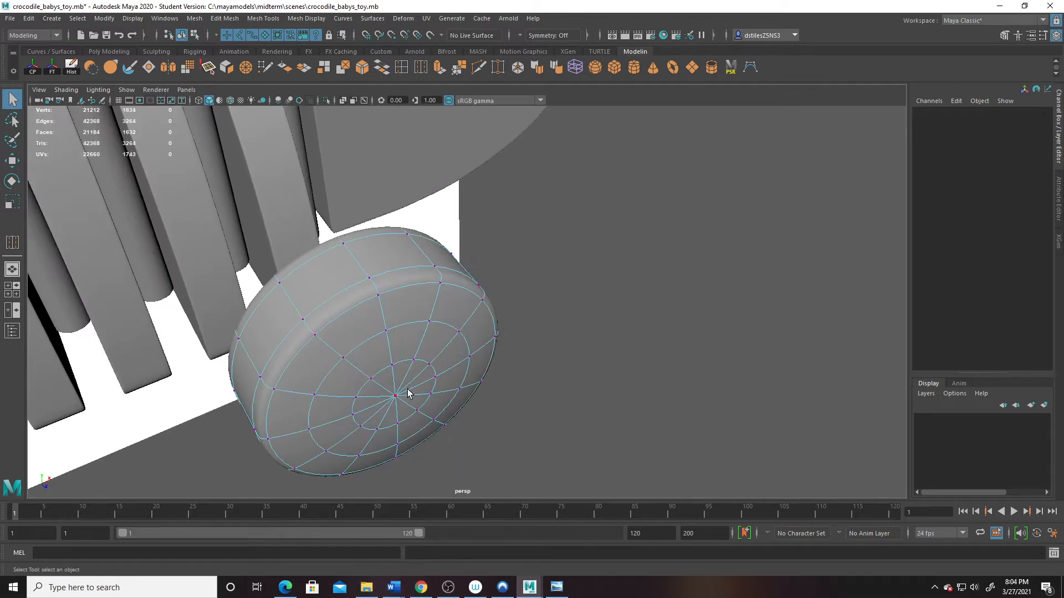
click(395, 396)
key(w)
middle_drag(421, 434, 424, 439)
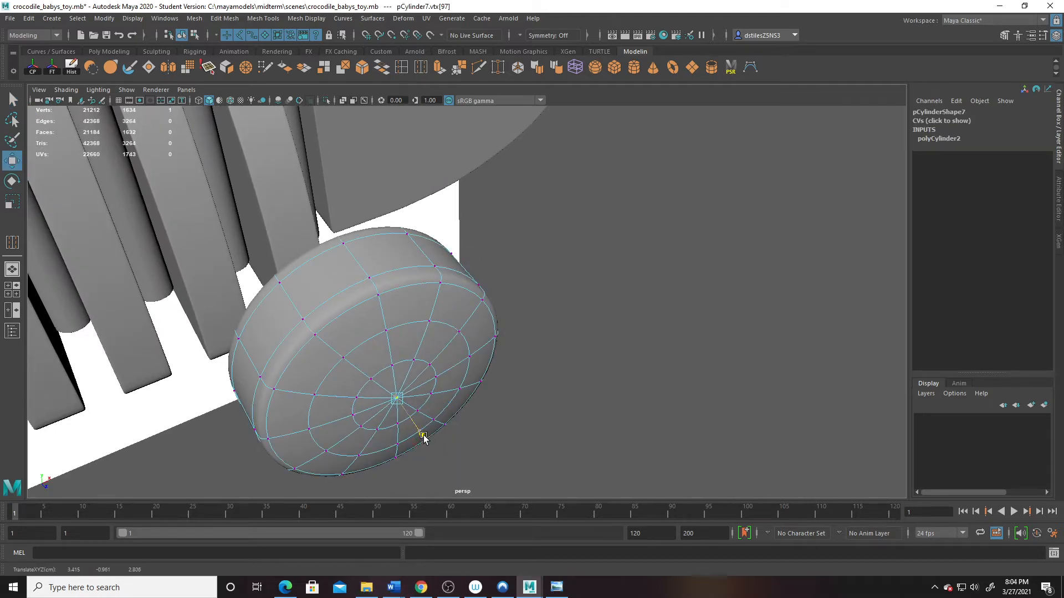
key(q)
right_drag(370, 293, 426, 266)
click(532, 311)
alt+drag(582, 382, 548, 443)
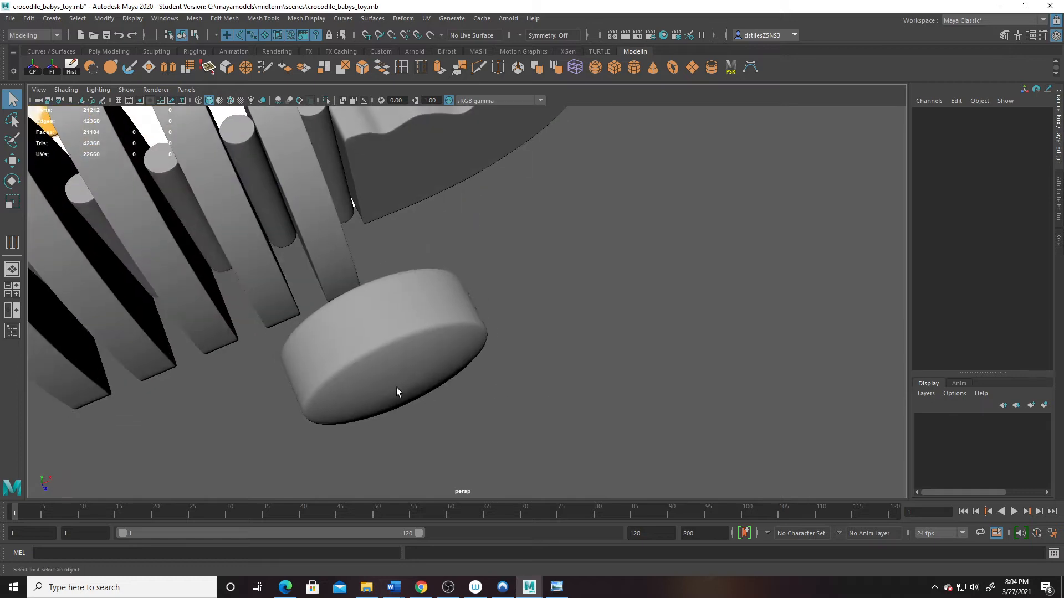
alt+drag(397, 387, 399, 316)
Step: Insert an edge loop on the wheel's outer cap close to the rim and show the wheel smoothed again
click(398, 313)
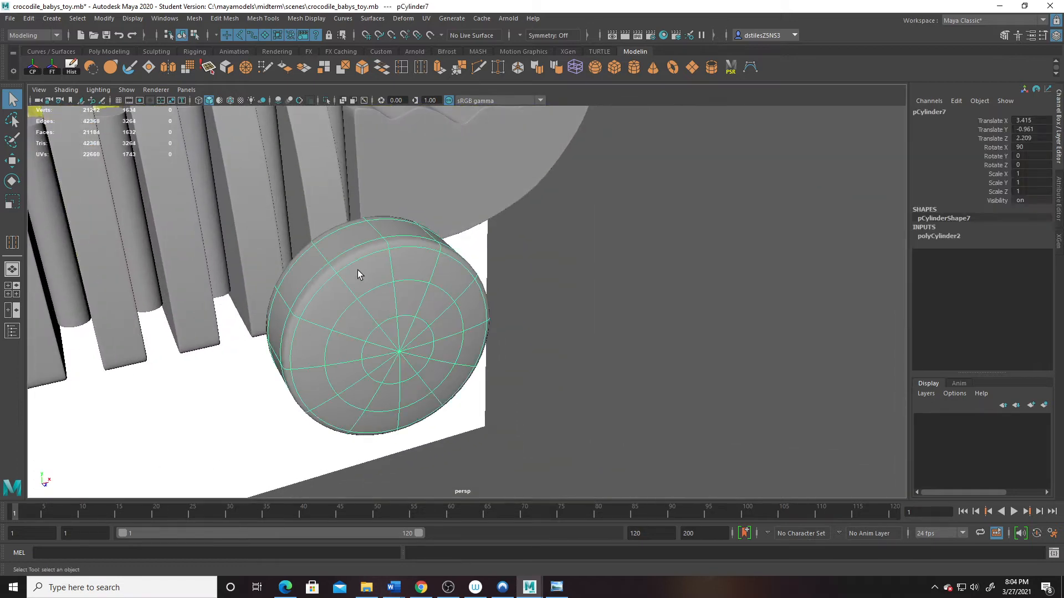
key(1)
click(401, 67)
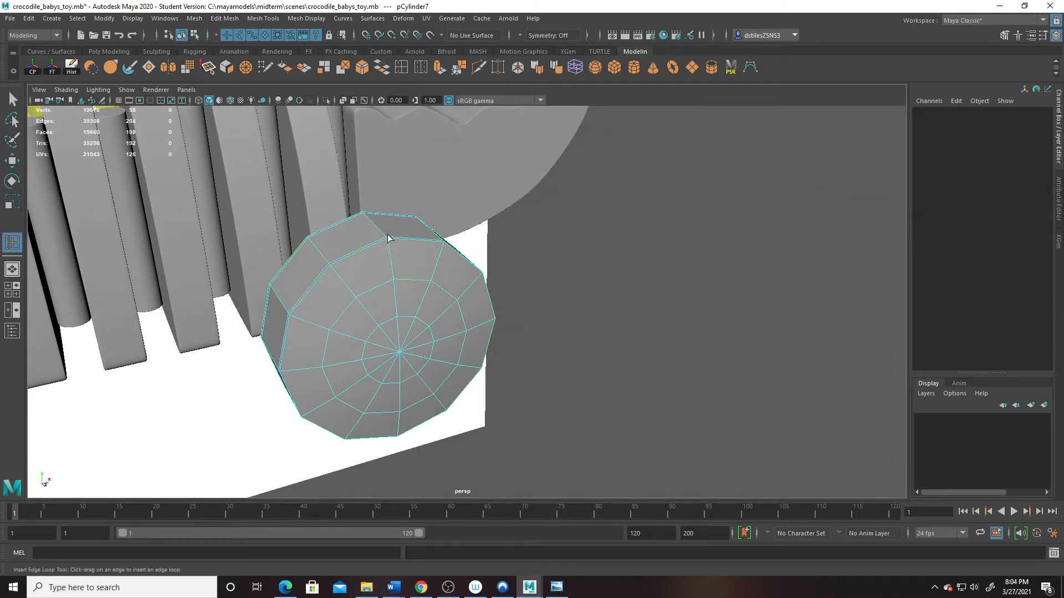
drag(390, 257, 392, 244)
right_drag(392, 245, 446, 221)
key(3)
click(618, 405)
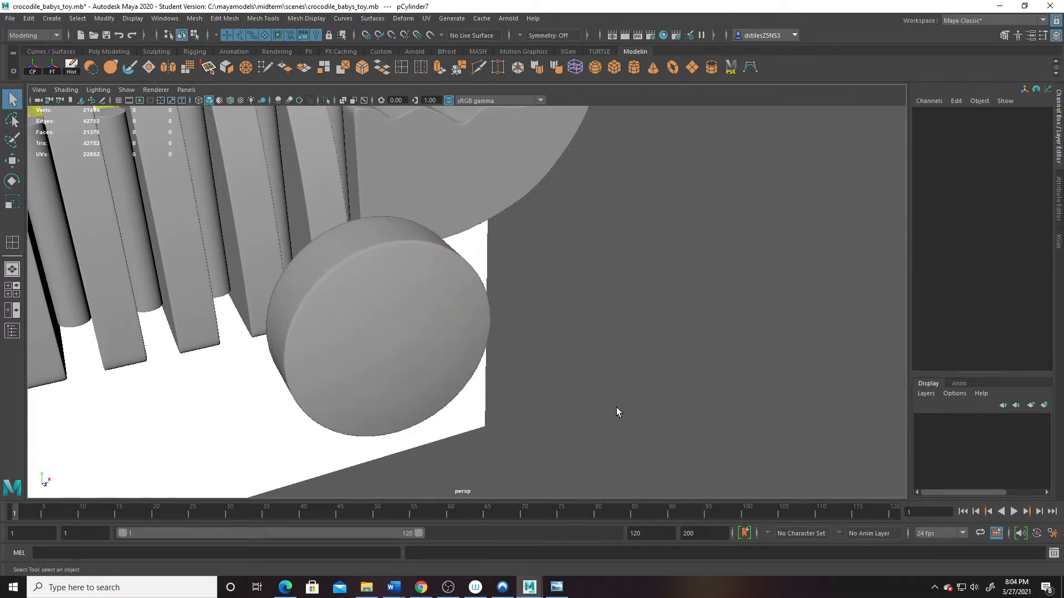
Step: Select the center faces of the wheel's inner cap and pull them toward the crocodile's body to form a tapered hub
alt+drag(616, 407, 569, 347)
alt+drag(422, 313, 463, 315)
click(463, 315)
mouse_move(439, 305)
alt+right_down()
mouse_move(487, 349)
mouse_move(437, 325)
mouse_move(454, 316)
alt+right_up()
alt+middle_drag(431, 289, 444, 282)
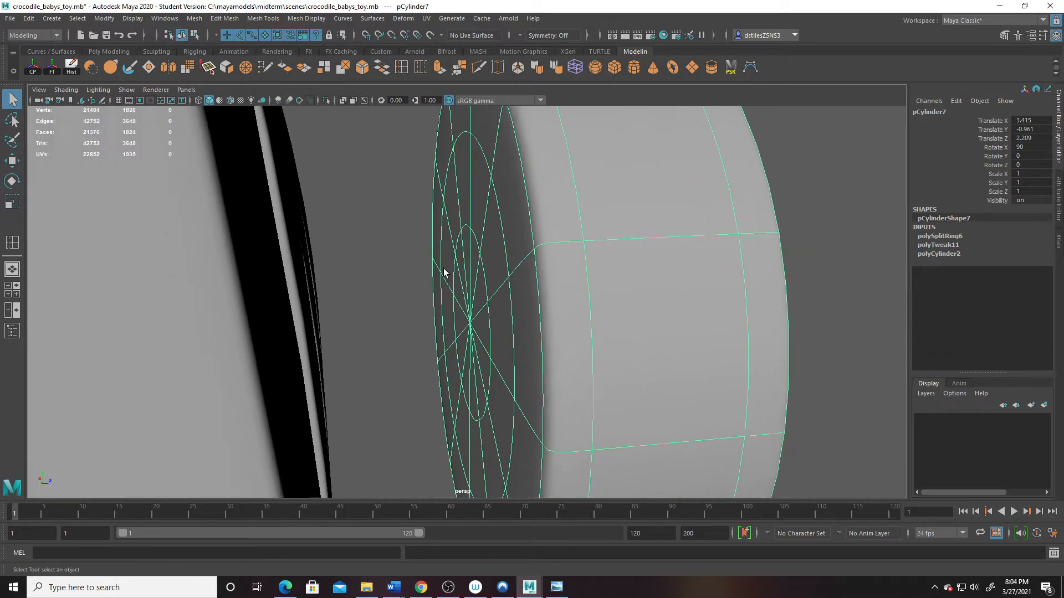
alt+right_drag(443, 272, 574, 353)
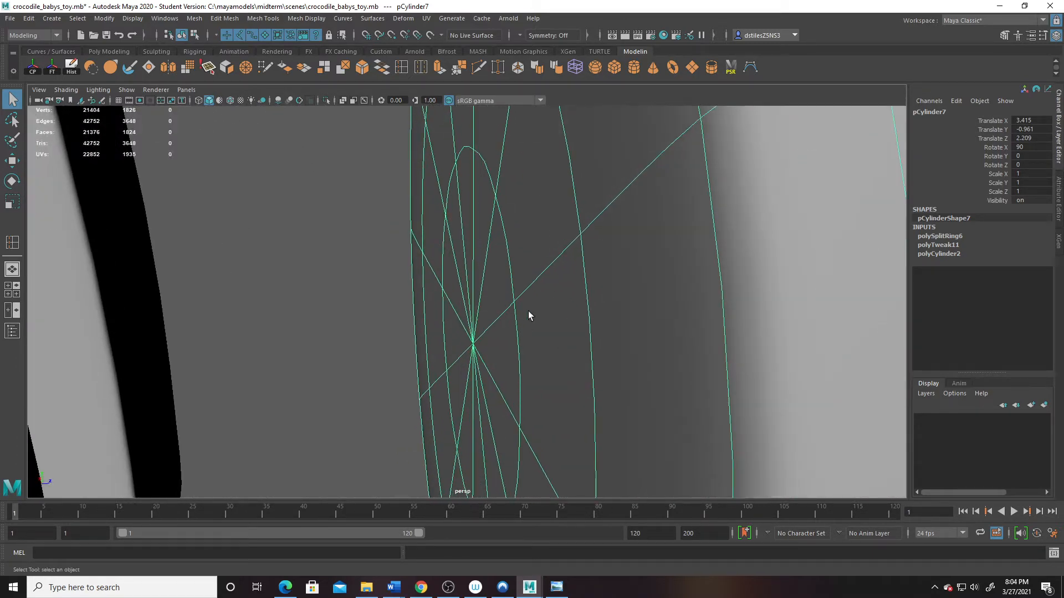
alt+drag(529, 312, 291, 297)
alt+middle_drag(292, 297, 524, 333)
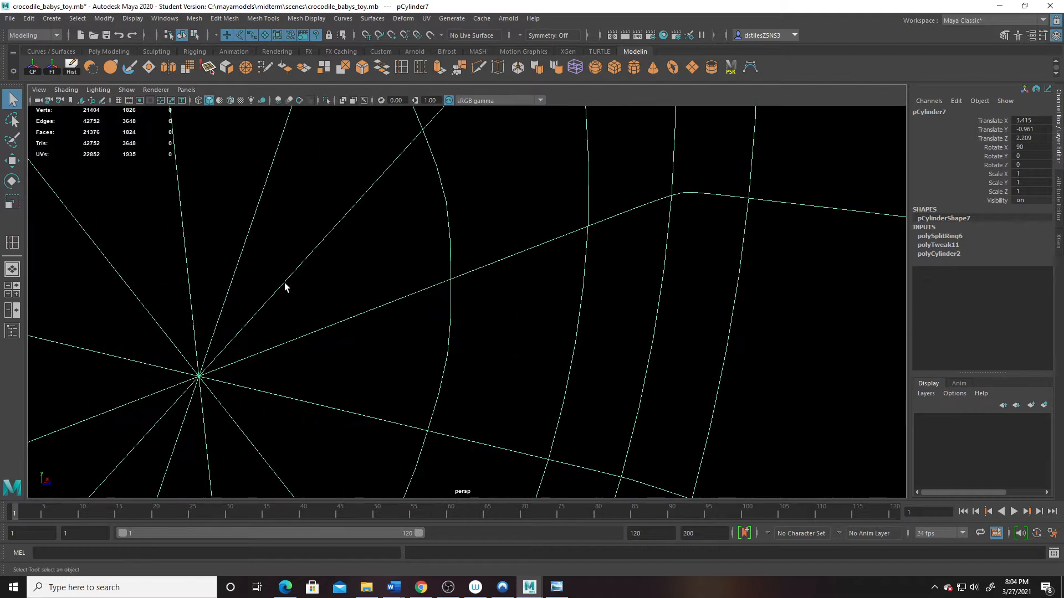
right_drag(284, 282, 286, 312)
drag(189, 326, 227, 386)
alt+drag(343, 408, 437, 338)
key(w)
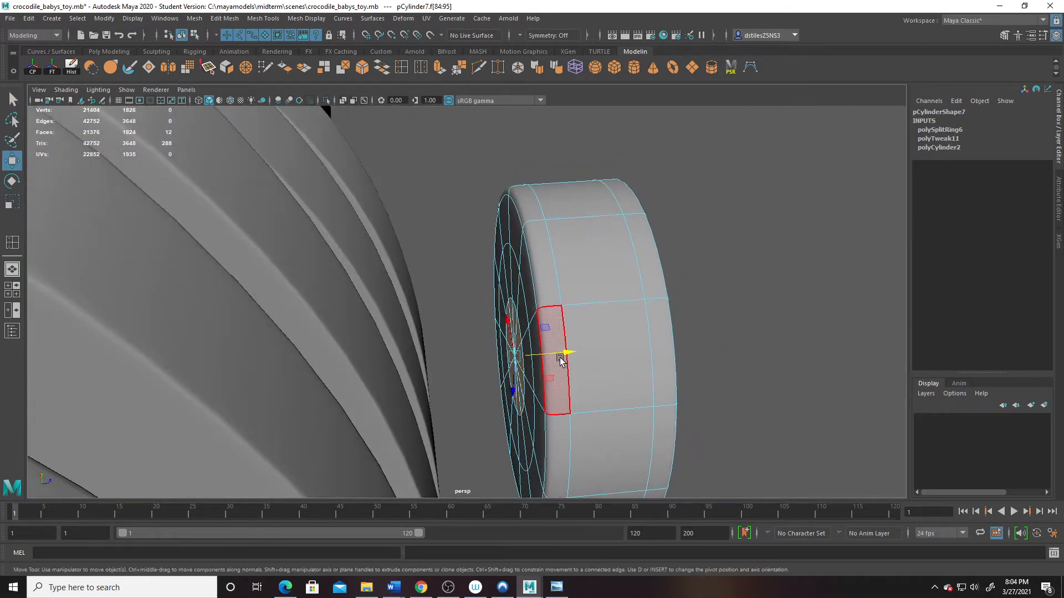
drag(561, 361, 444, 356)
key(r)
key(w)
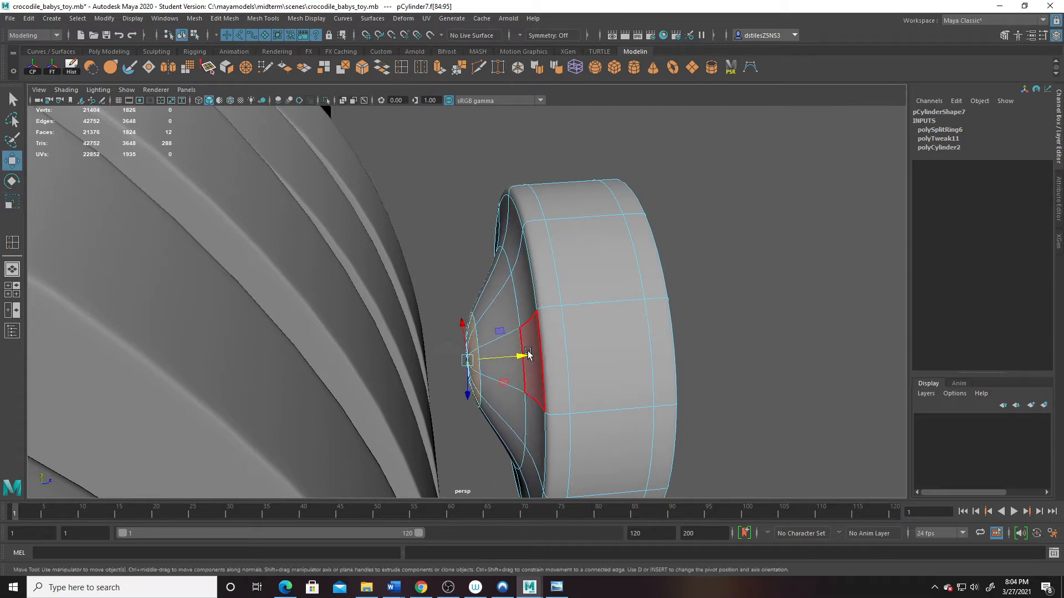
drag(528, 355, 503, 357)
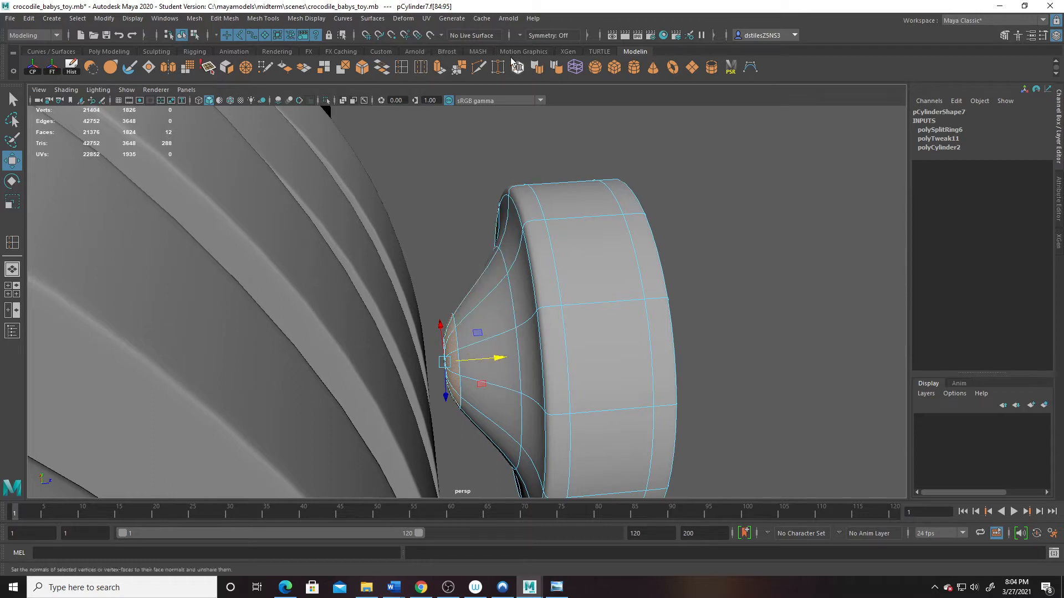
Step: Insert an edge loop around the hub near its tip and show the wheel smoothed
click(401, 67)
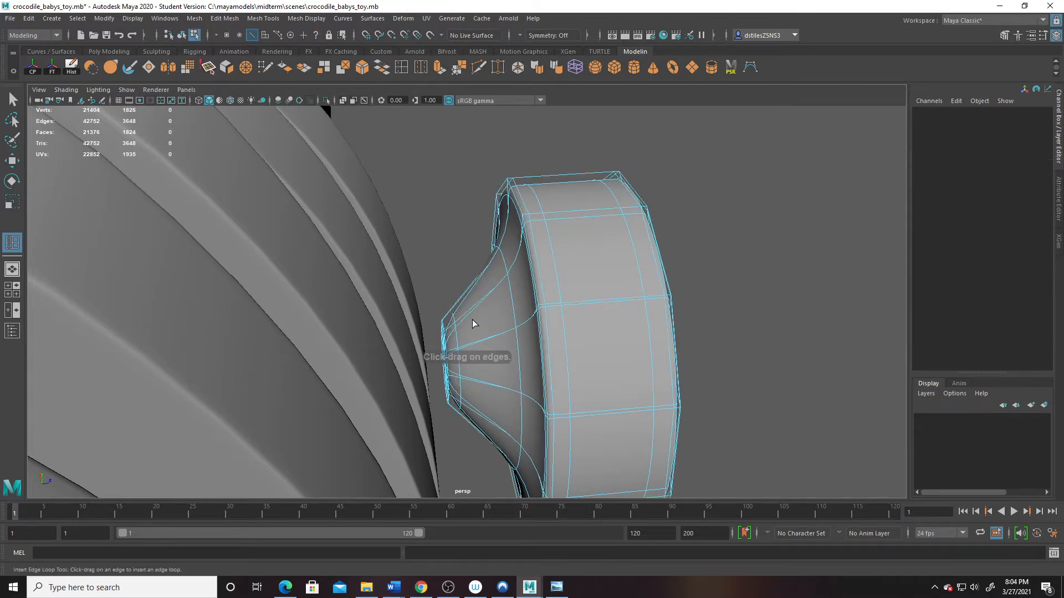
click(463, 317)
key(q)
mouse_move(459, 318)
mouse_down()
mouse_move(470, 336)
mouse_move(460, 303)
mouse_up()
key(3)
mouse_move(471, 314)
alt+mouse_down()
mouse_move(475, 338)
mouse_move(480, 324)
mouse_move(465, 325)
alt+mouse_up()
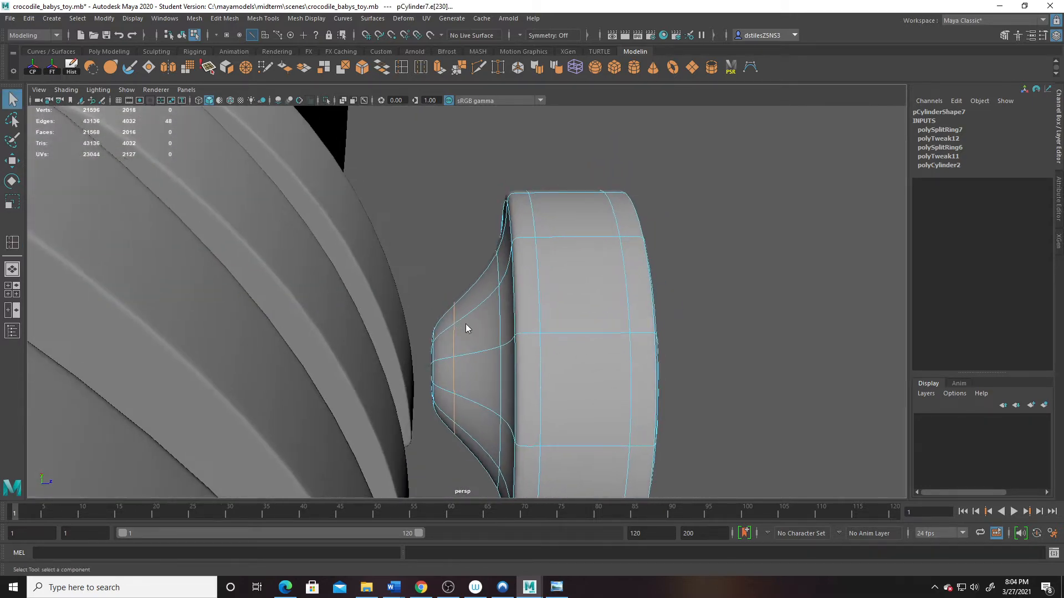
Step: Select the vertices at the hub's tip, scale them down and shift them along the hub's axis
right_drag(463, 280, 384, 261)
drag(386, 261, 472, 447)
key(r)
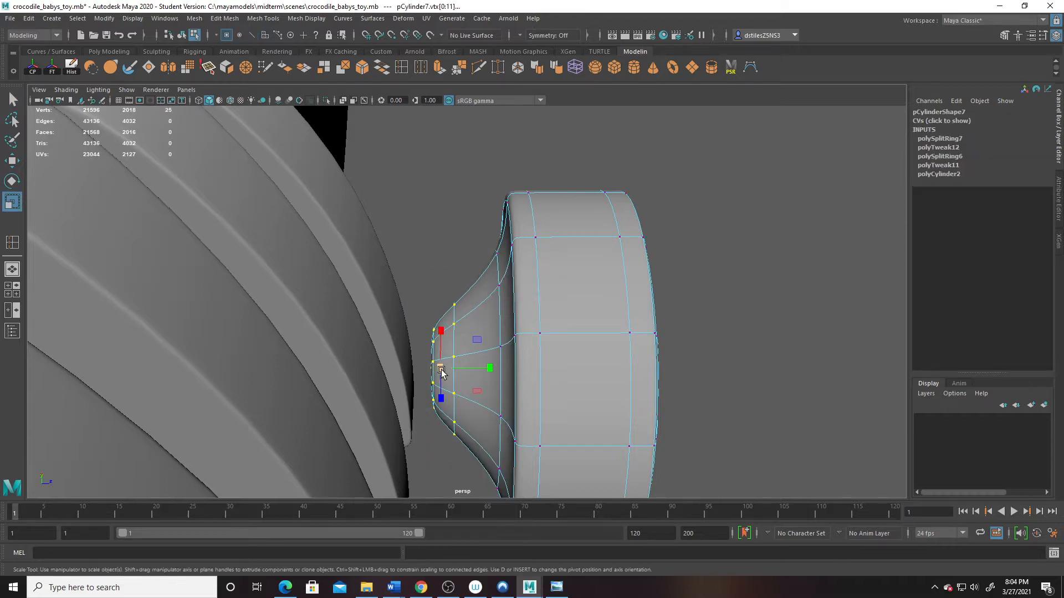
drag(439, 367, 418, 366)
key(w)
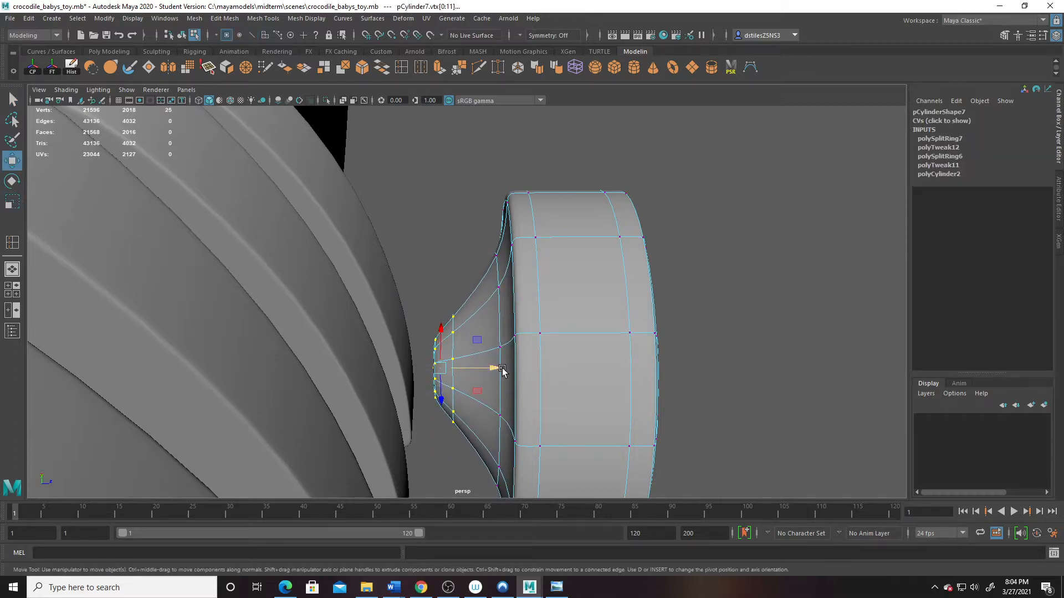
drag(499, 368, 474, 388)
Step: Scale down the edge loop near the hub's tip to narrow the hub
scroll(490, 370, down, 3)
key(F8)
alt+drag(480, 386, 471, 287)
right_drag(472, 274, 422, 250)
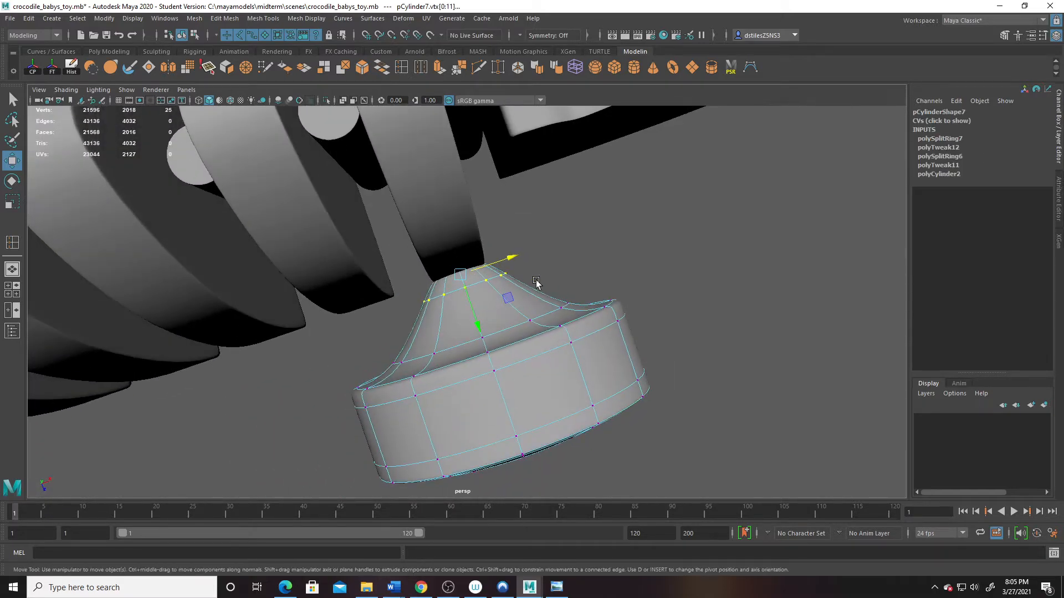
key(r)
drag(464, 277, 458, 275)
alt+right_drag(400, 290, 454, 283)
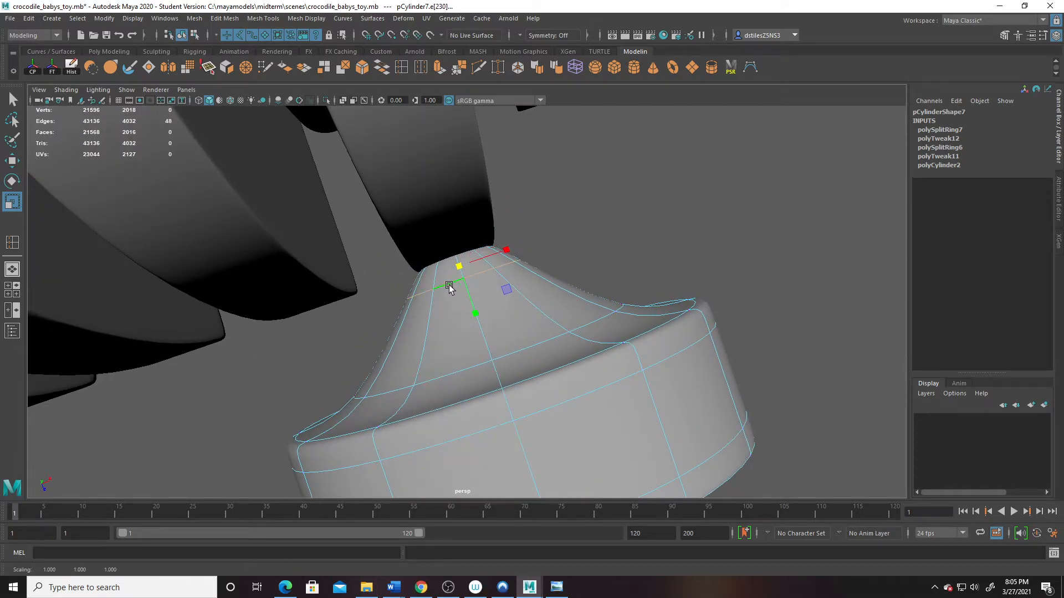
drag(460, 270, 453, 270)
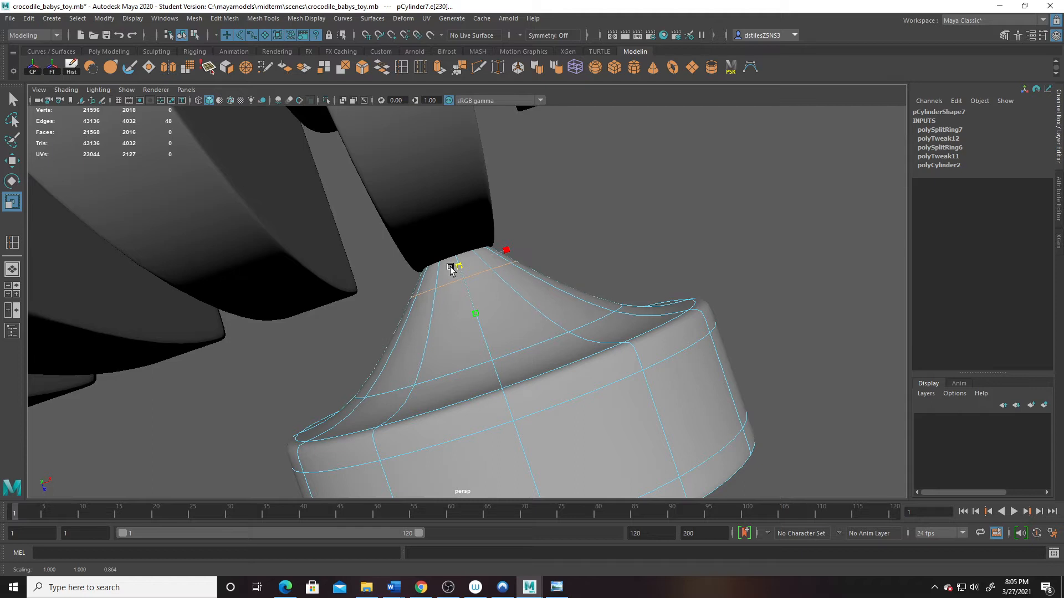
Step: Insert another edge loop around the middle of the hub and scale it inward
click(401, 67)
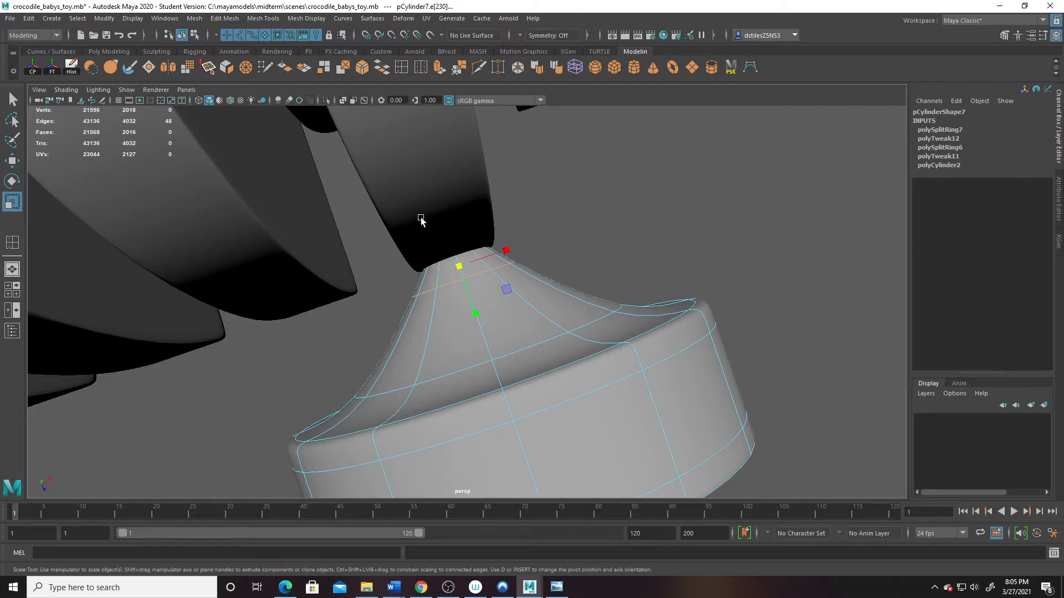
click(429, 331)
key(r)
drag(475, 316, 459, 311)
Step: Insert a further edge loop on the wheel, then return to object mode and deselect it
alt+drag(634, 401, 548, 353)
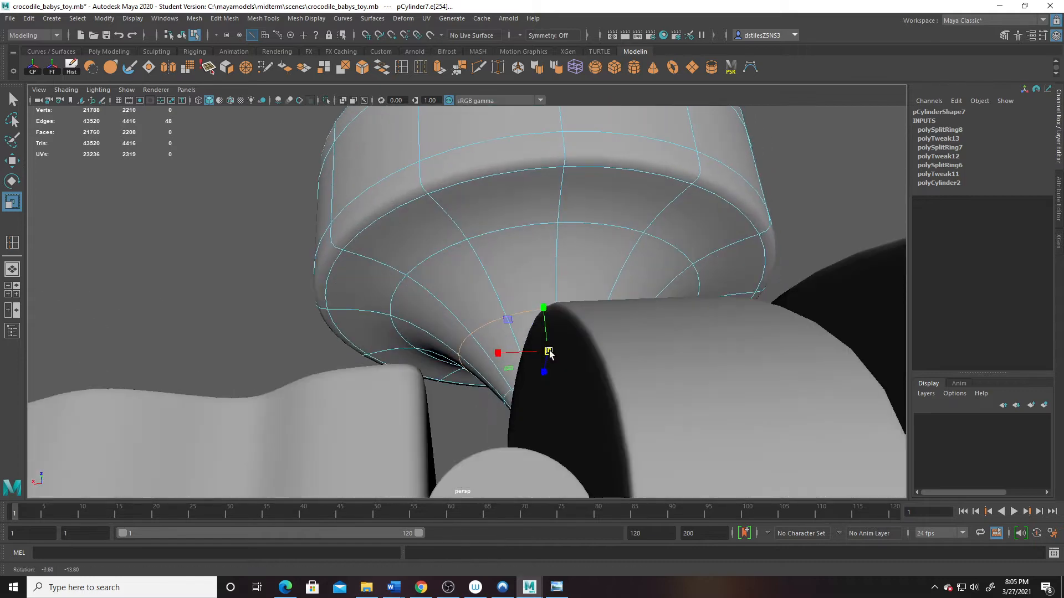
click(394, 71)
drag(437, 207, 416, 191)
key(q)
right_drag(485, 205, 562, 158)
click(796, 197)
Step: Examine the wheel and its hub on the crocodile body against the reference images
alt+drag(610, 233, 460, 377)
alt+right_drag(450, 360, 728, 302)
alt+middle_drag(474, 255, 178, 175)
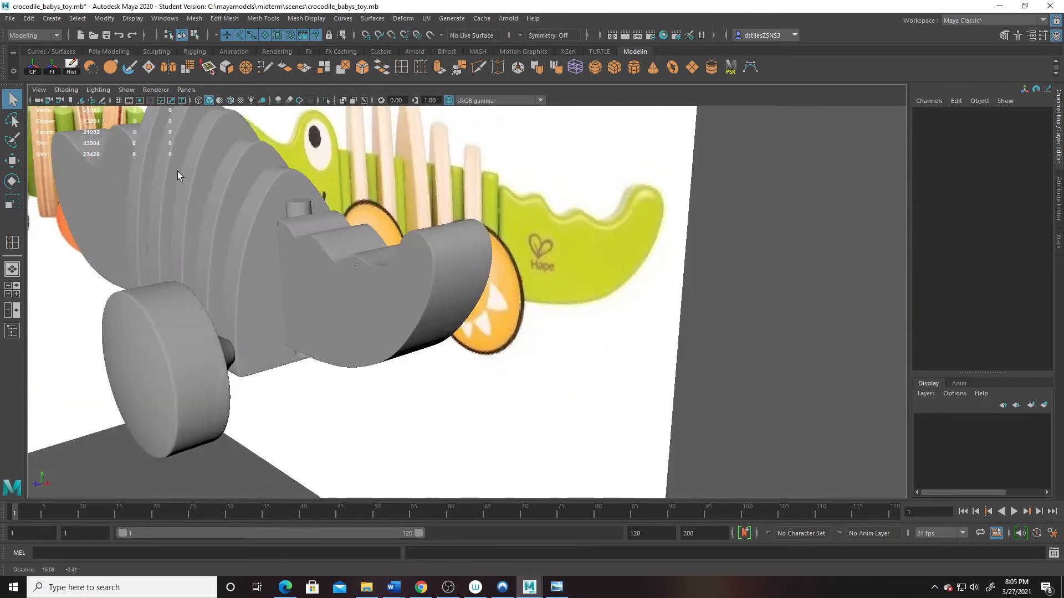
alt+drag(455, 233, 474, 264)
alt+right_drag(475, 264, 479, 289)
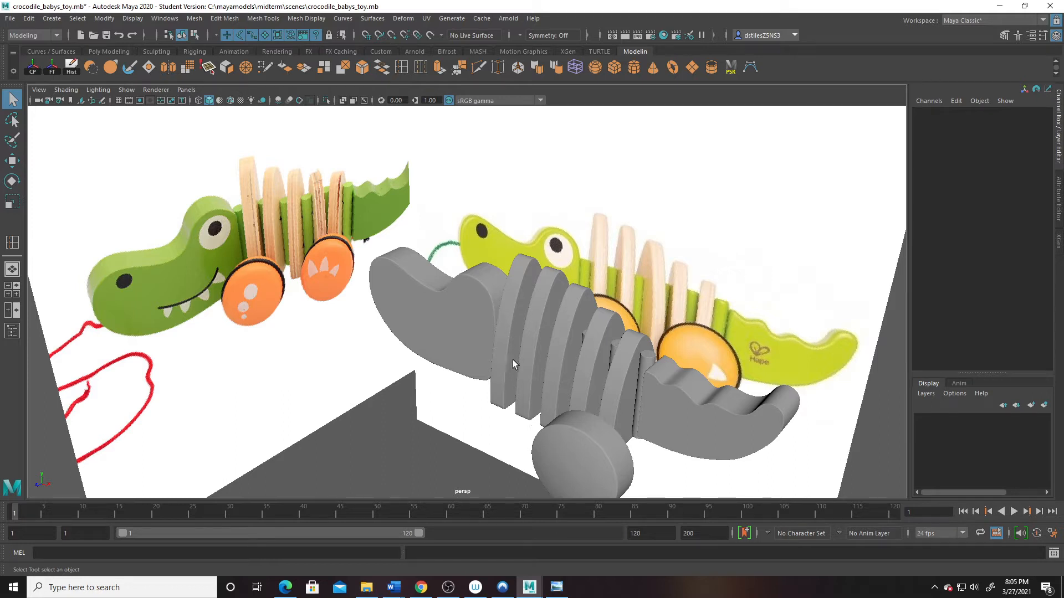
alt+middle_drag(559, 321, 541, 327)
scroll(368, 280, up, 2)
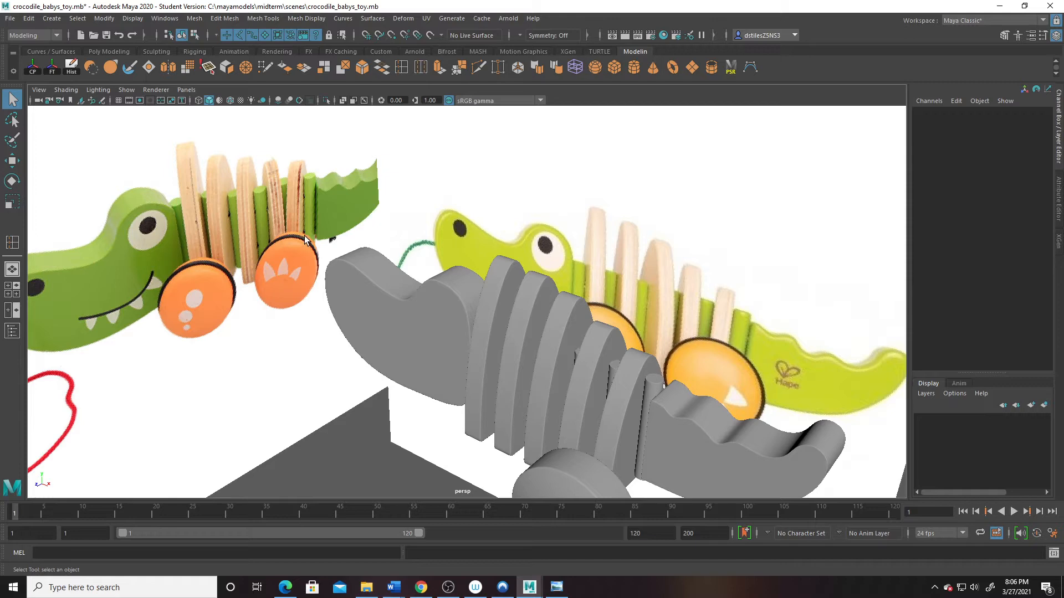
Step: Create a polygon torus, rotate it 90 degrees about X and move it out towards the wheel
click(672, 67)
scroll(554, 362, down, 5)
alt+drag(554, 362, 544, 311)
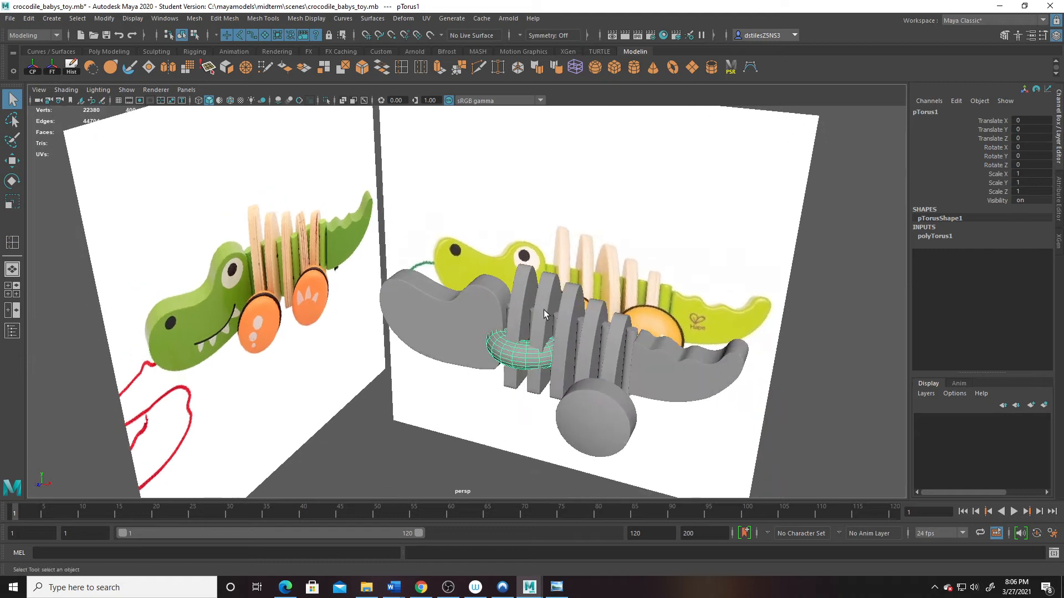
key(e)
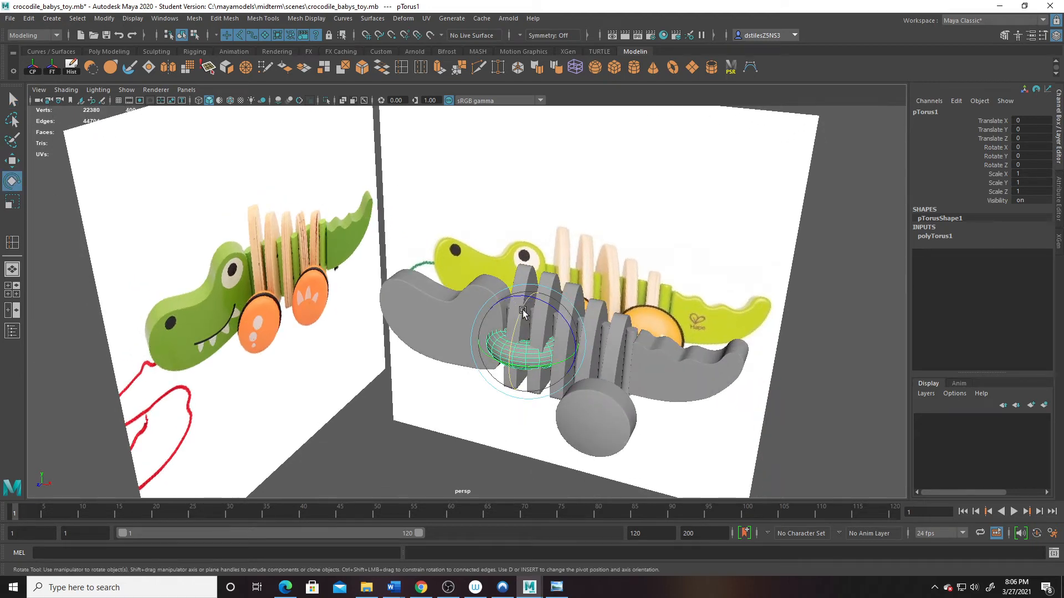
drag(517, 309, 657, 410)
key(w)
Step: Show wireframe on shaded in the front view and snap the torus to the rear wheel's centre vertex
key(space)
key(space)
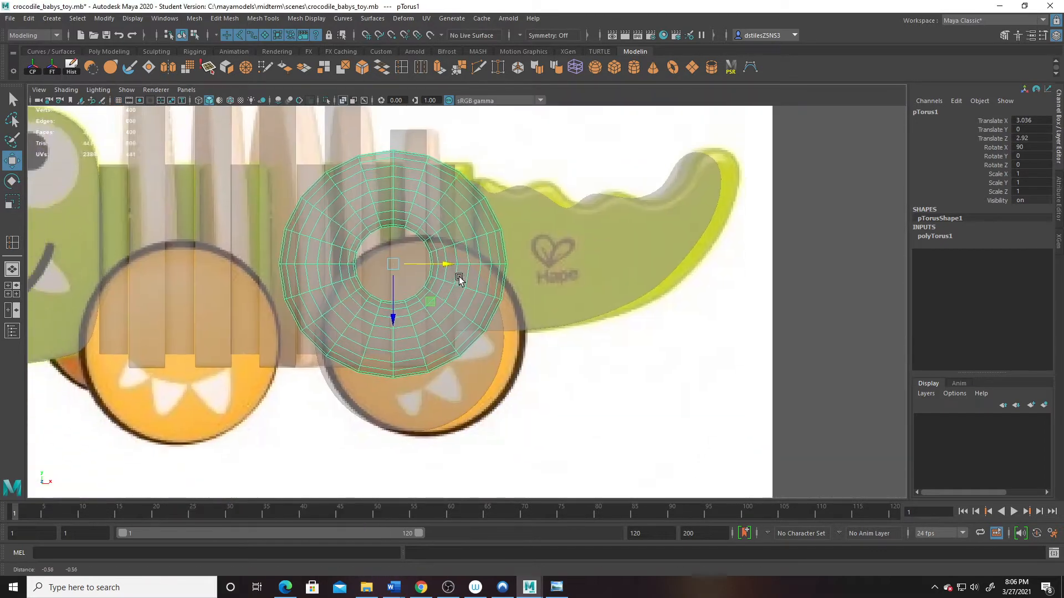
click(230, 101)
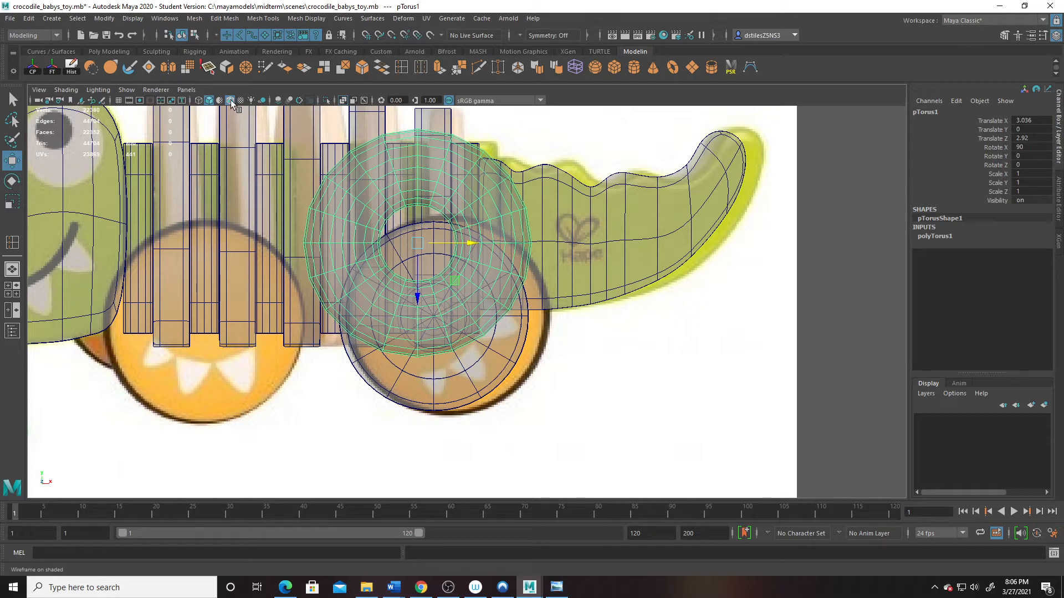
scroll(437, 288, up, 3)
scroll(435, 284, up, 1)
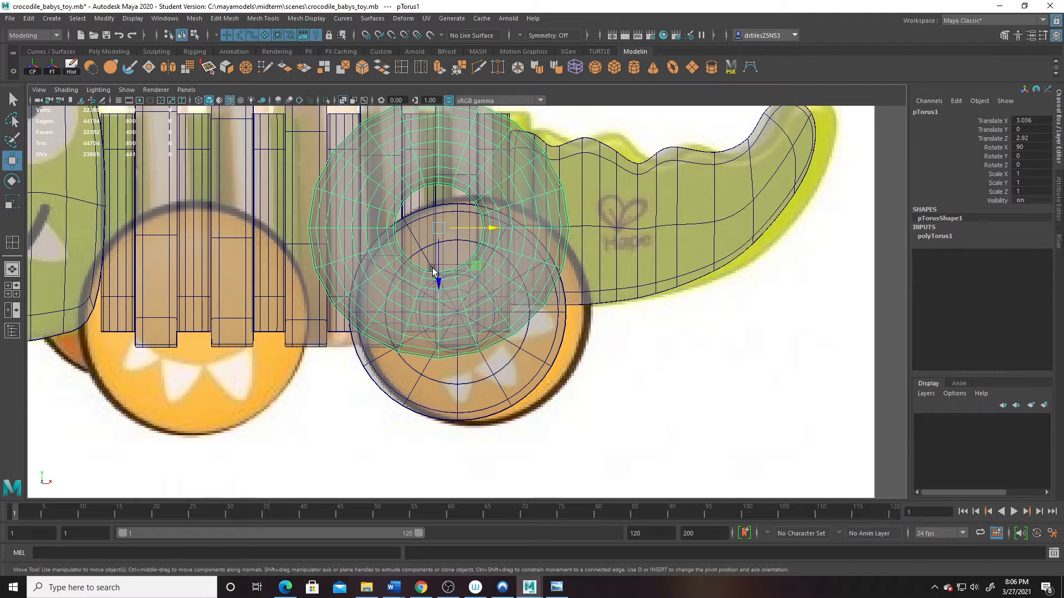
key(v)
drag(475, 267, 469, 324)
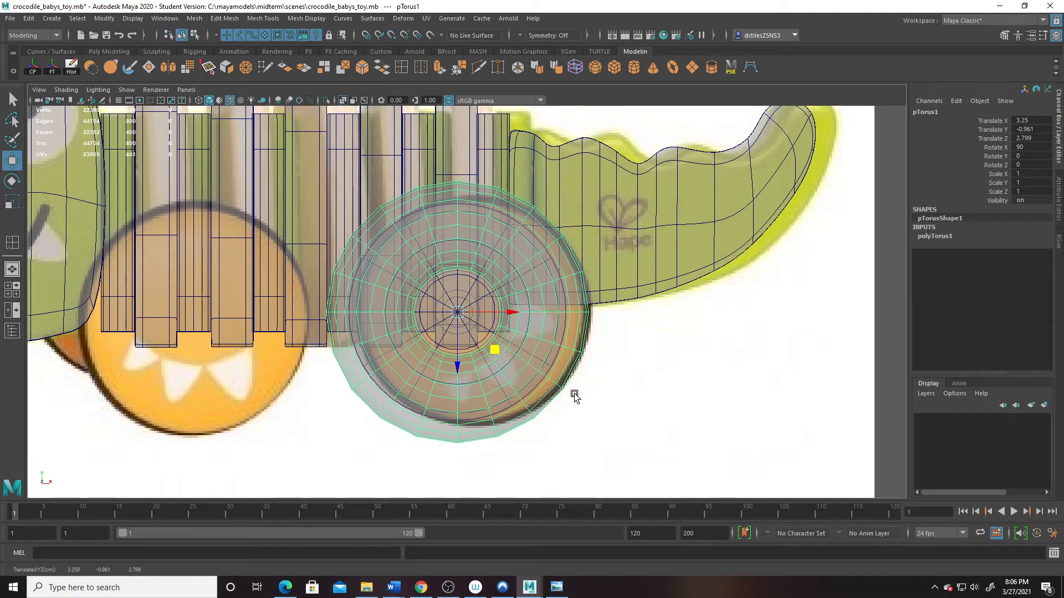
Step: In the perspective view, slide the torus along the wheel's axis to about Z 2.153 so it wraps around the wheel
key(space)
key(space)
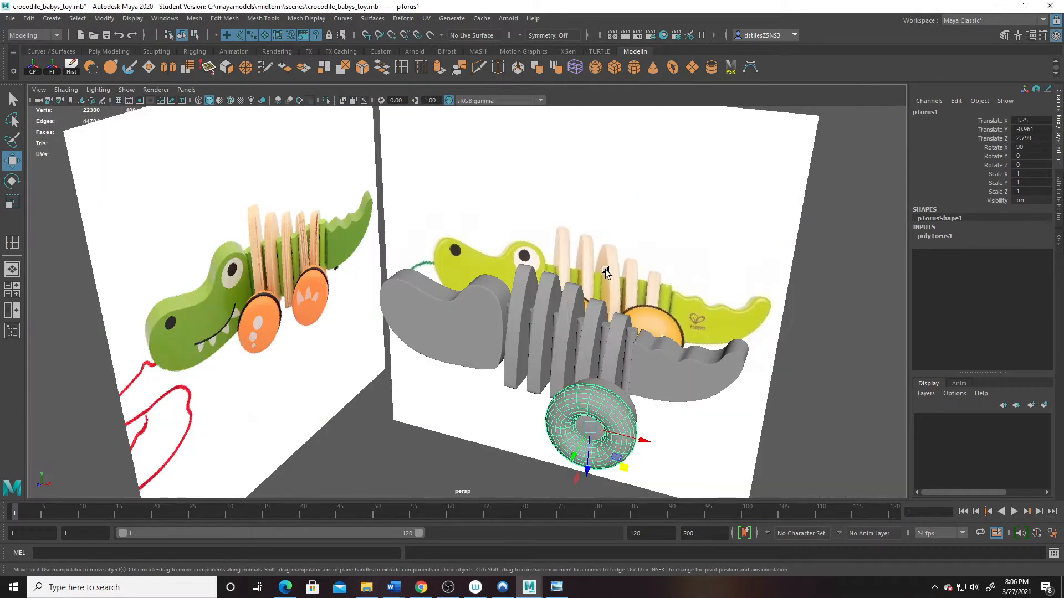
alt+drag(605, 269, 411, 308)
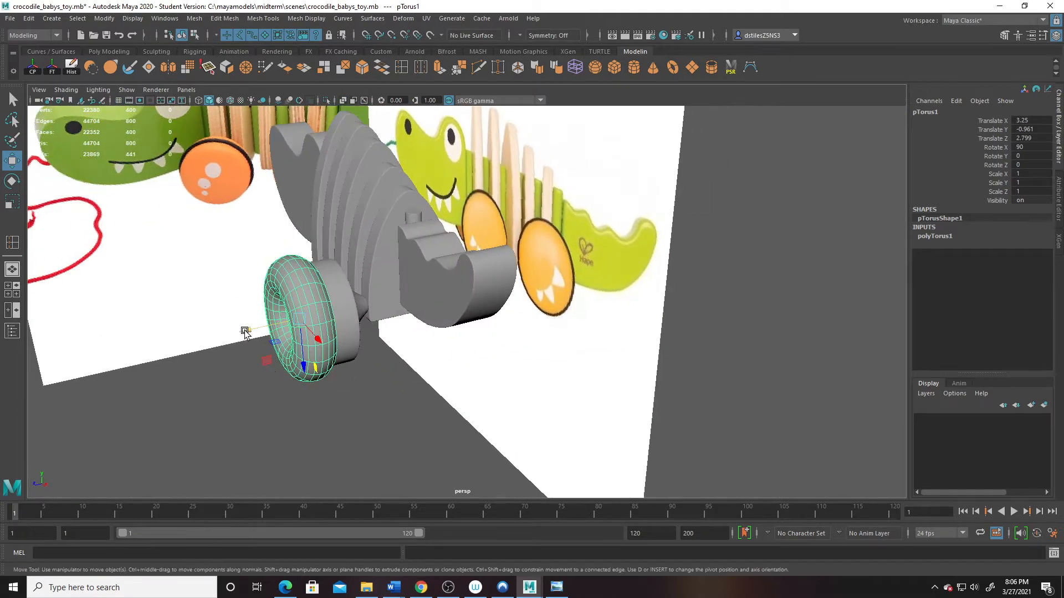
drag(245, 333, 376, 367)
Step: Set the torus's section radius to 0.2 and its radius to 1.3
click(934, 236)
click(1025, 271)
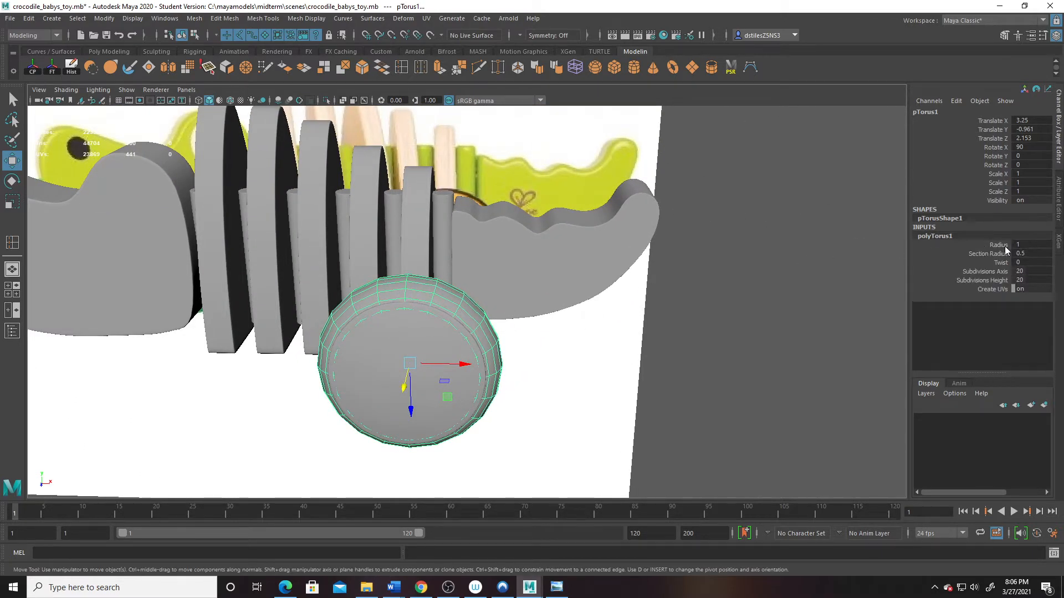
double_click(1019, 253)
key(Return)
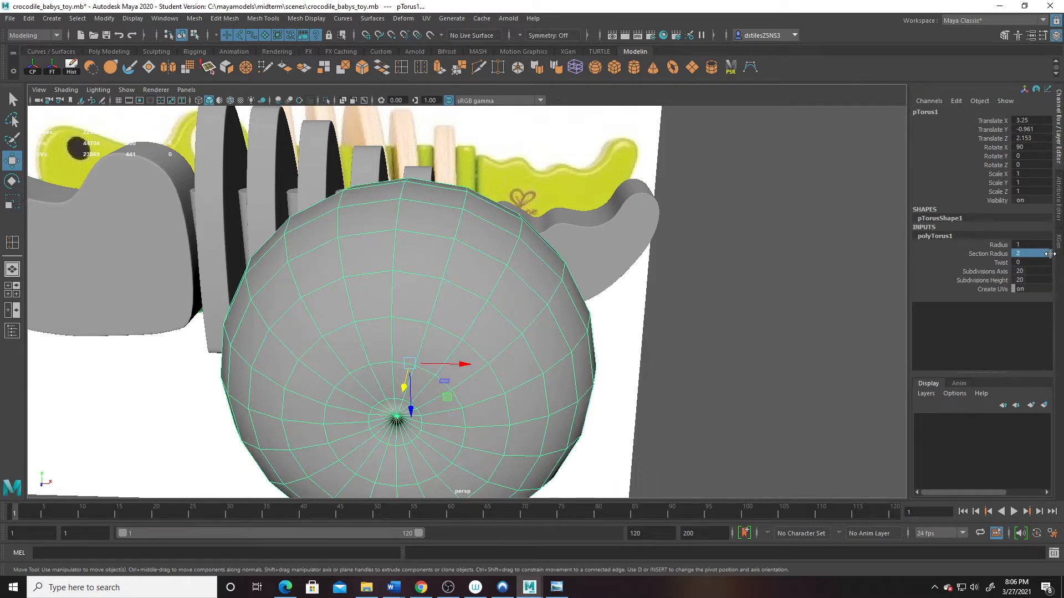
double_click(1028, 253)
text(0.2)
key(Return)
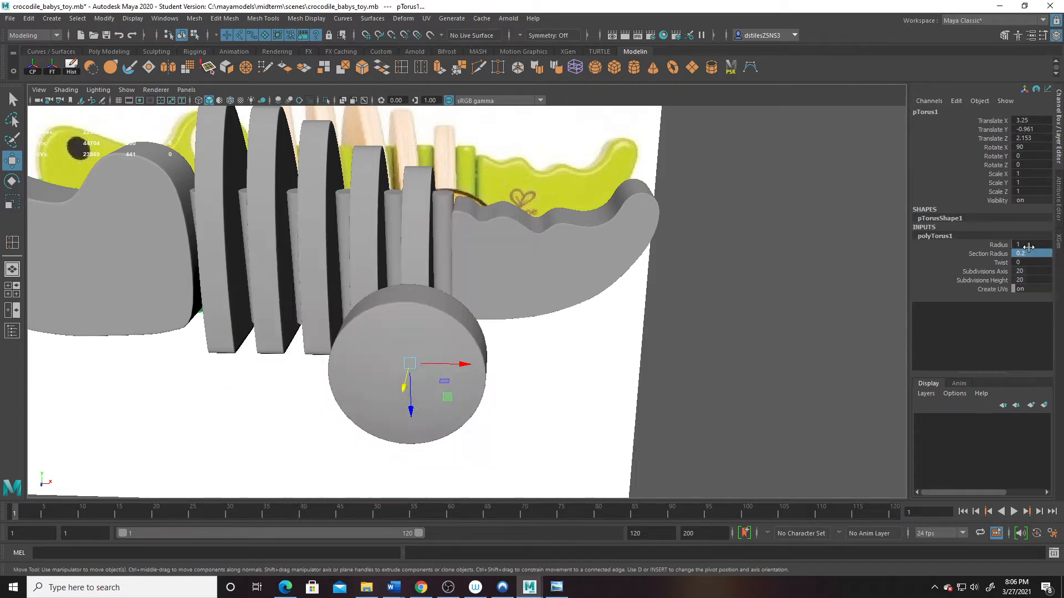
click(997, 245)
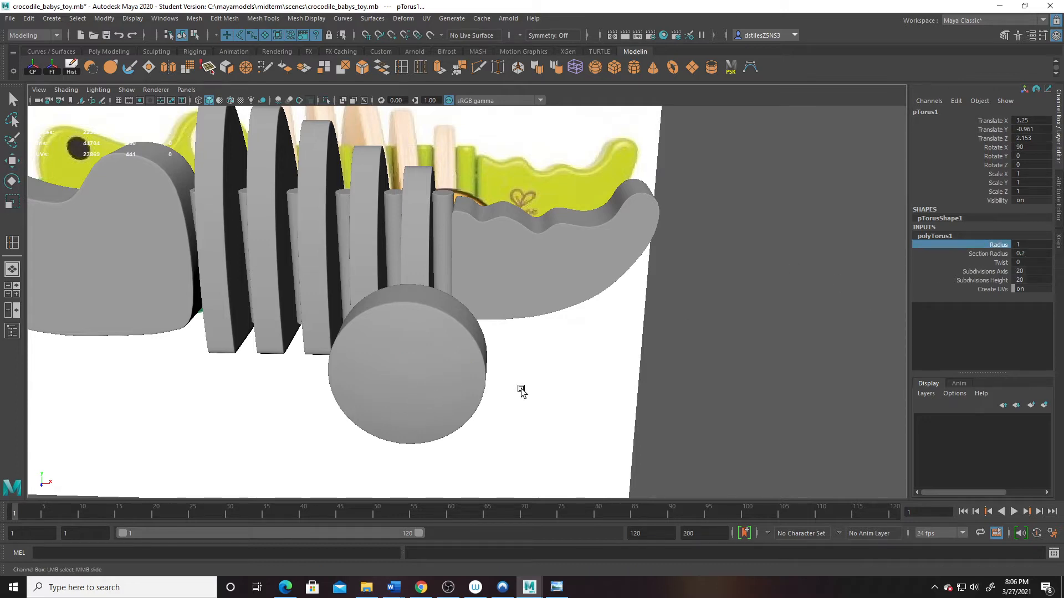
middle_drag(552, 384, 555, 384)
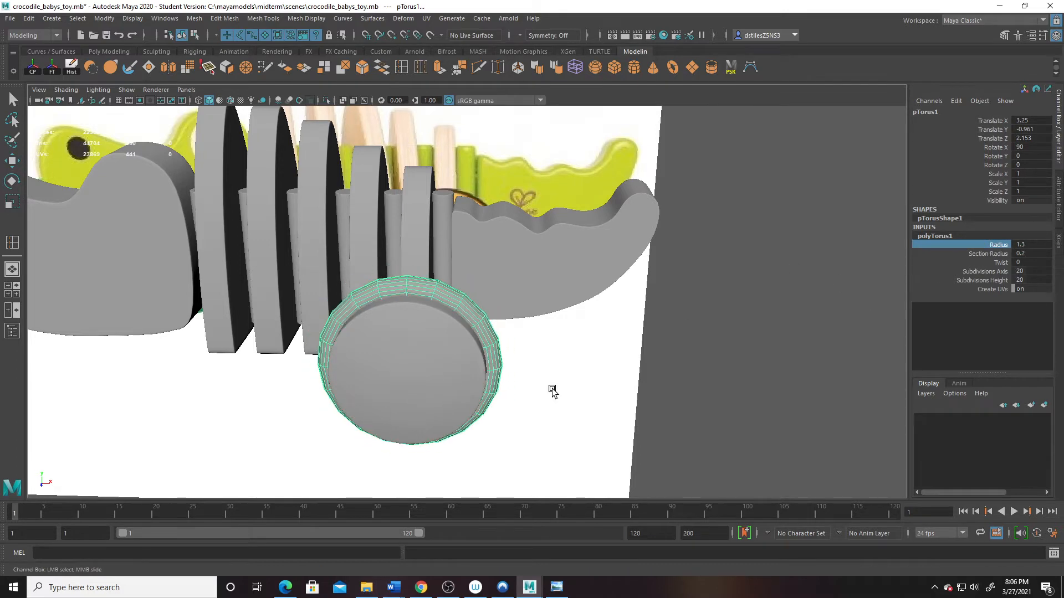
Step: Set the torus's height subdivisions to 10 and its section radius to 0.17
alt+drag(553, 390, 479, 341)
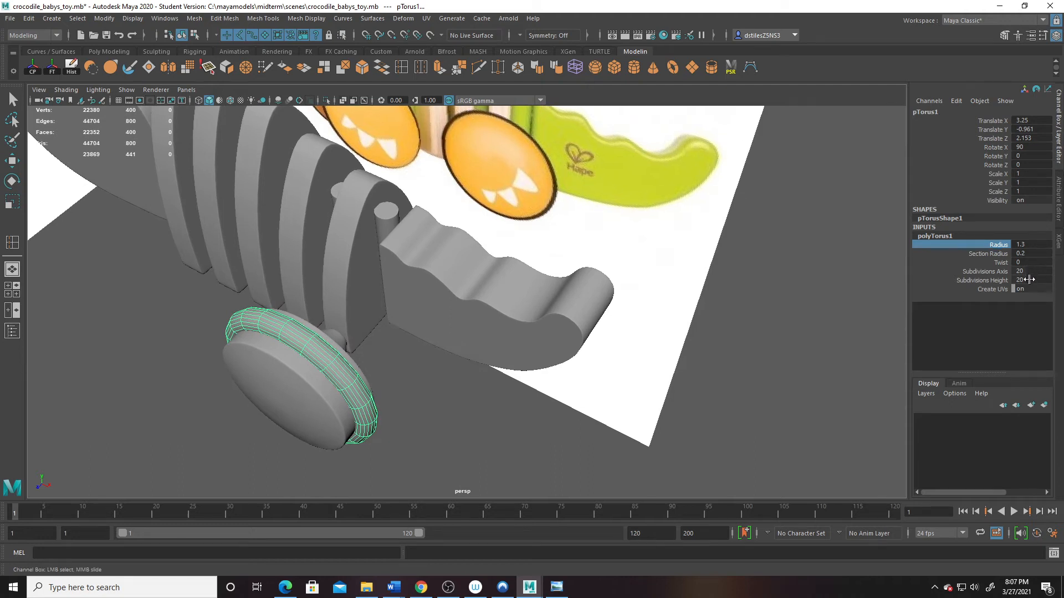
click(1029, 279)
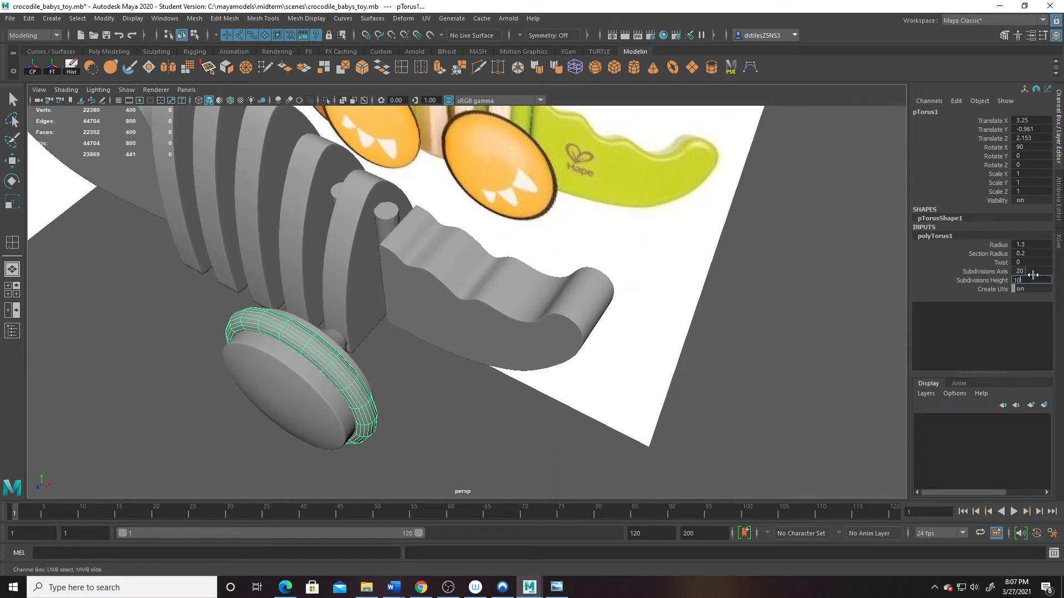
key(Return)
alt+drag(637, 328, 577, 399)
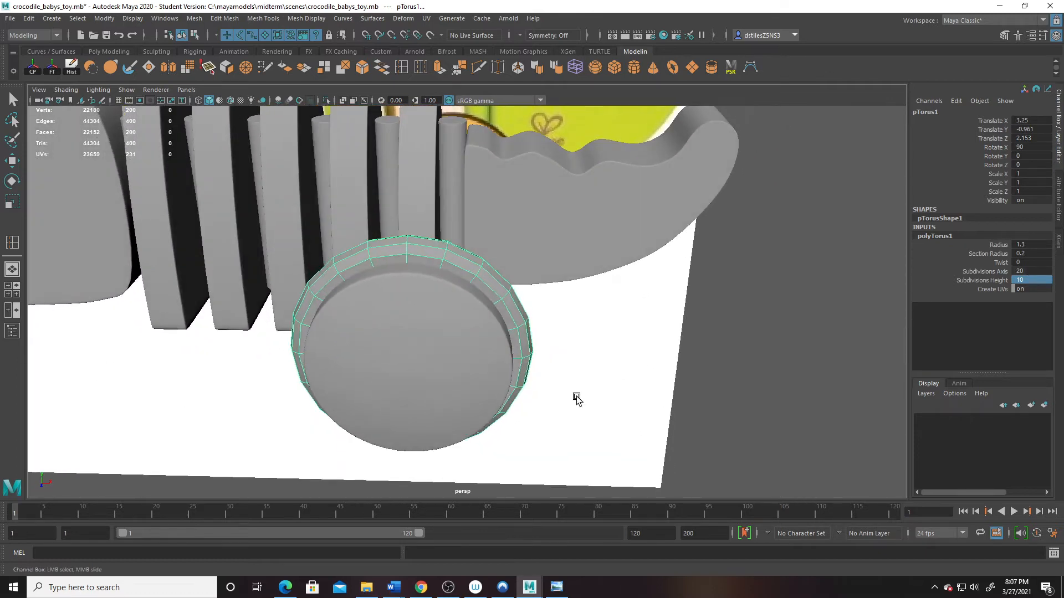
click(1040, 253)
text(.17)
key(Return)
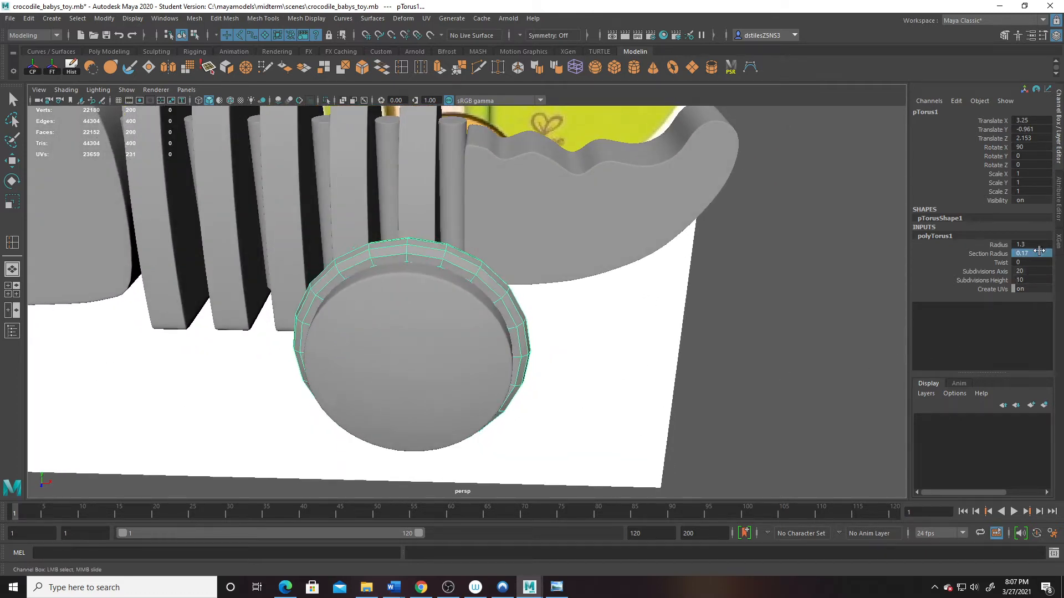
Step: Check the torus's fit around the wheel and set its radius to 1.25
alt+drag(502, 366, 428, 376)
alt+middle_drag(277, 313, 306, 318)
alt+drag(306, 318, 493, 366)
double_click(1039, 245)
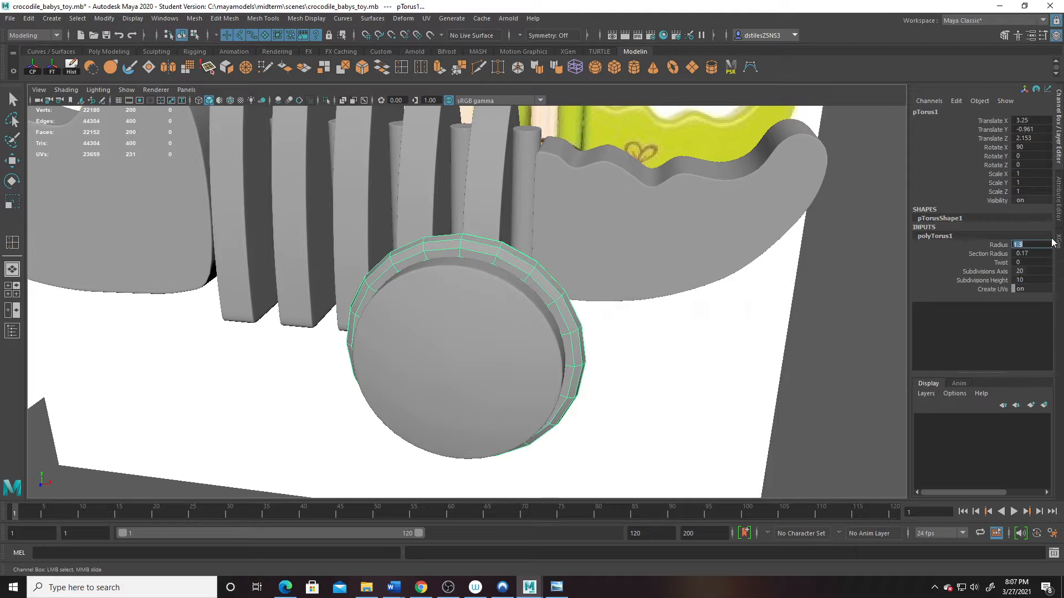
text(1.25)
key(Return)
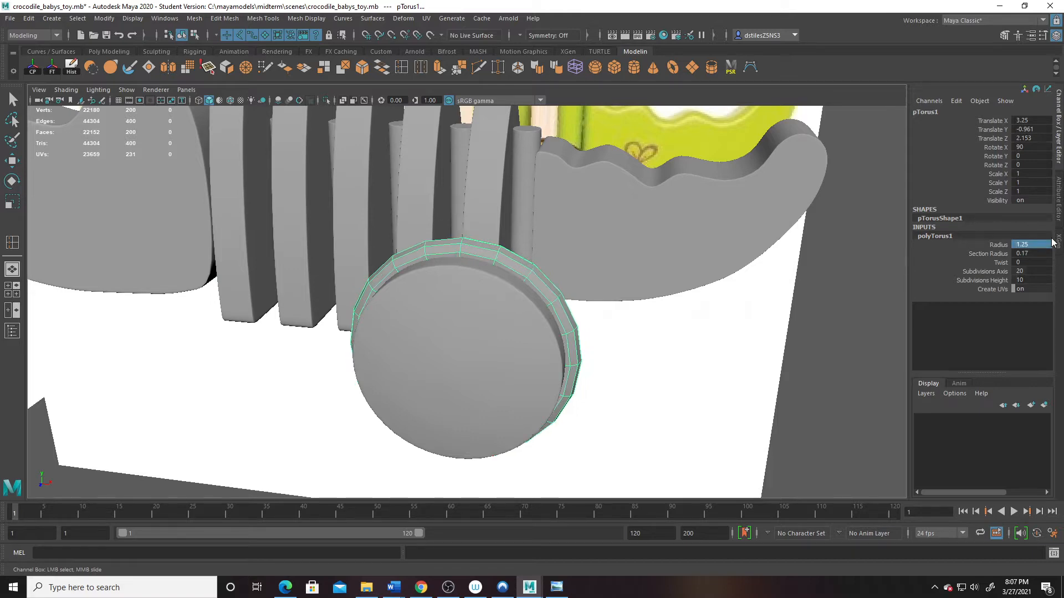
Step: Thin the torus further by setting its section radius to 0.15
alt+drag(509, 323, 480, 318)
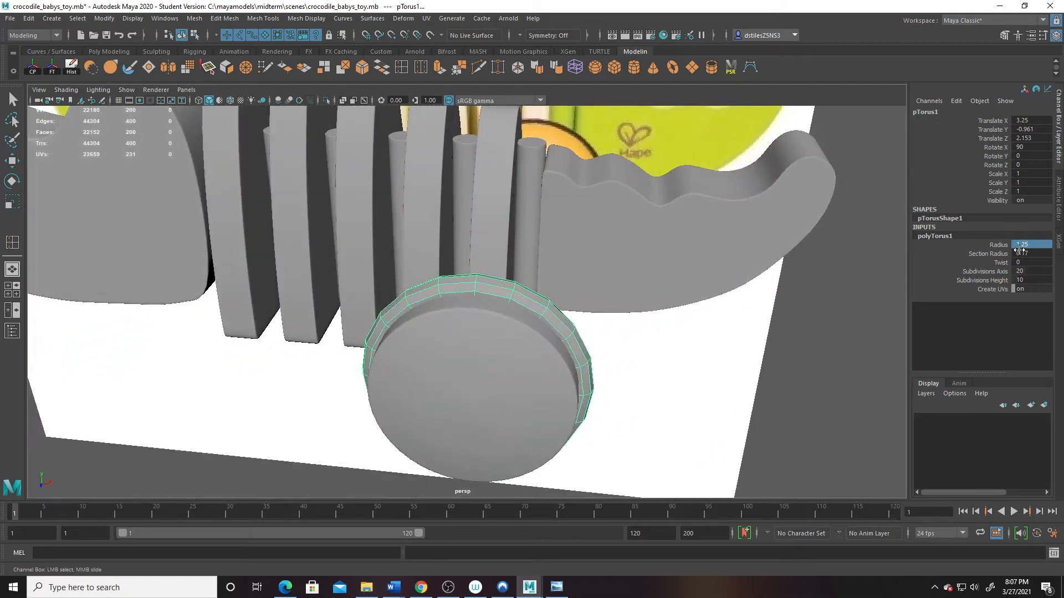
double_click(1036, 253)
text(.15)
key(Return)
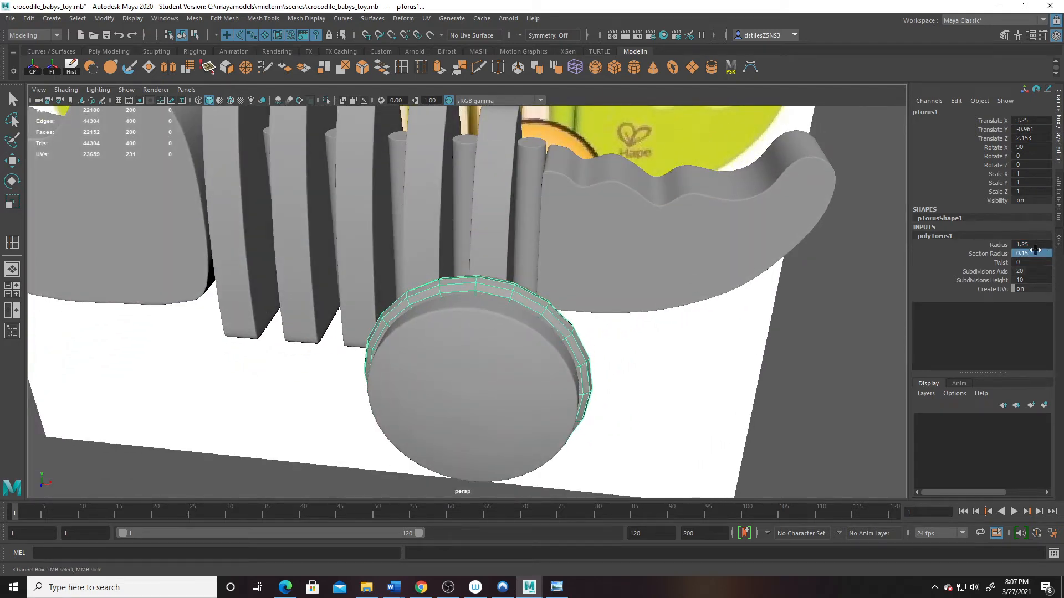
Step: Turn on smooth mesh preview for the torus around the wheel
alt+drag(660, 322, 551, 378)
scroll(550, 378, up, 10)
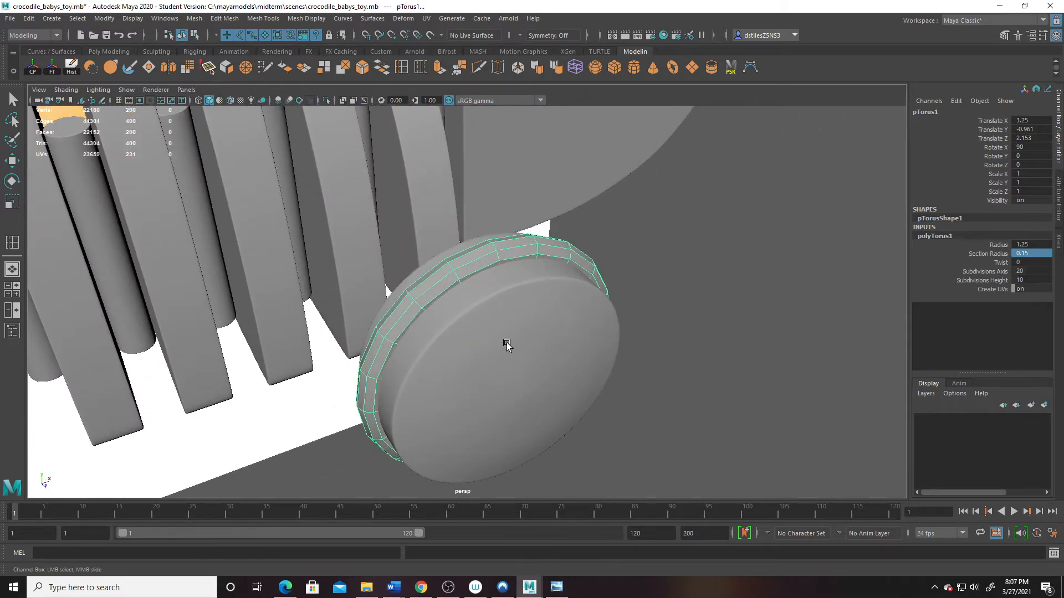
key(3)
alt+drag(487, 325, 409, 283)
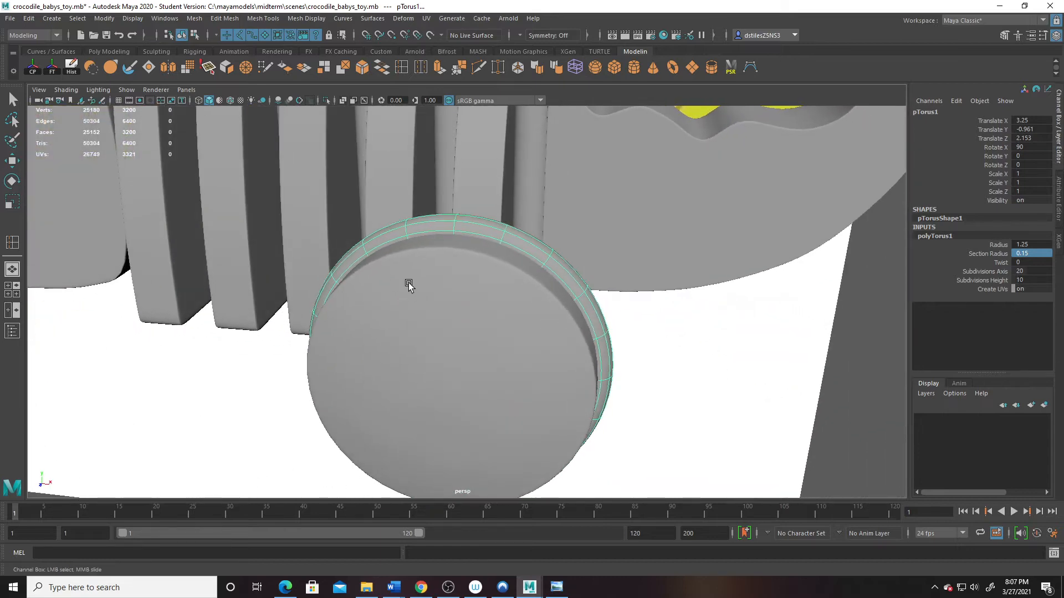
Step: Show the model in X-ray and switch the torus to face selection
click(343, 101)
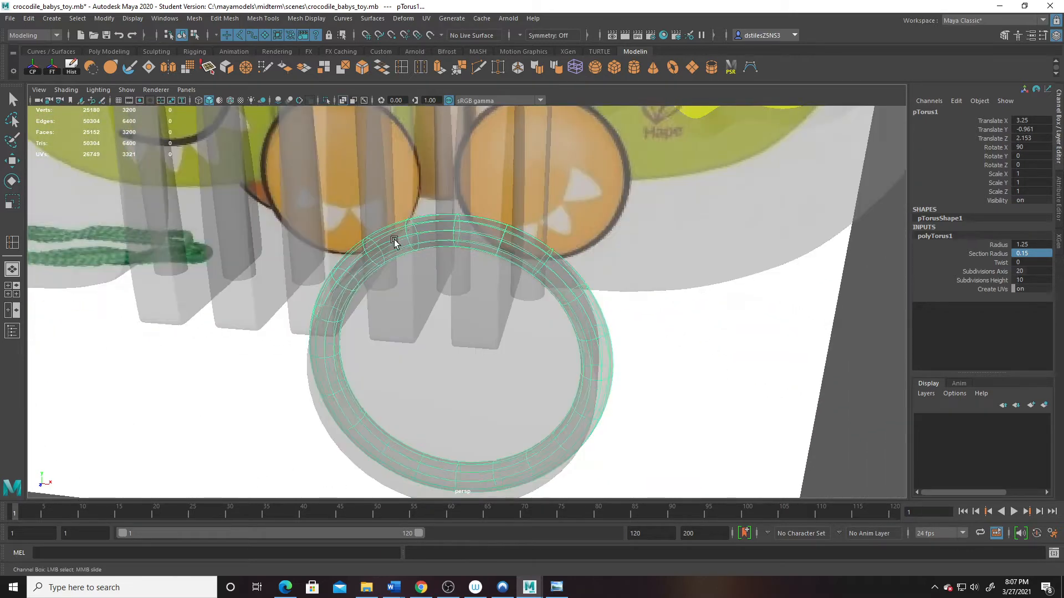
alt+drag(392, 237, 402, 254)
right_drag(481, 201, 478, 226)
key(w)
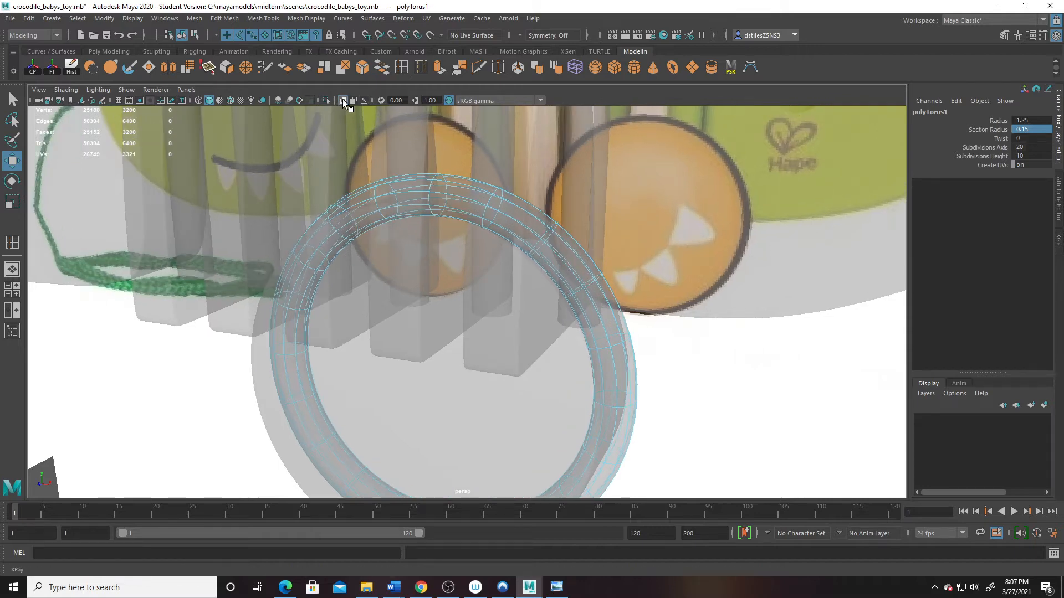
click(343, 100)
click(343, 100)
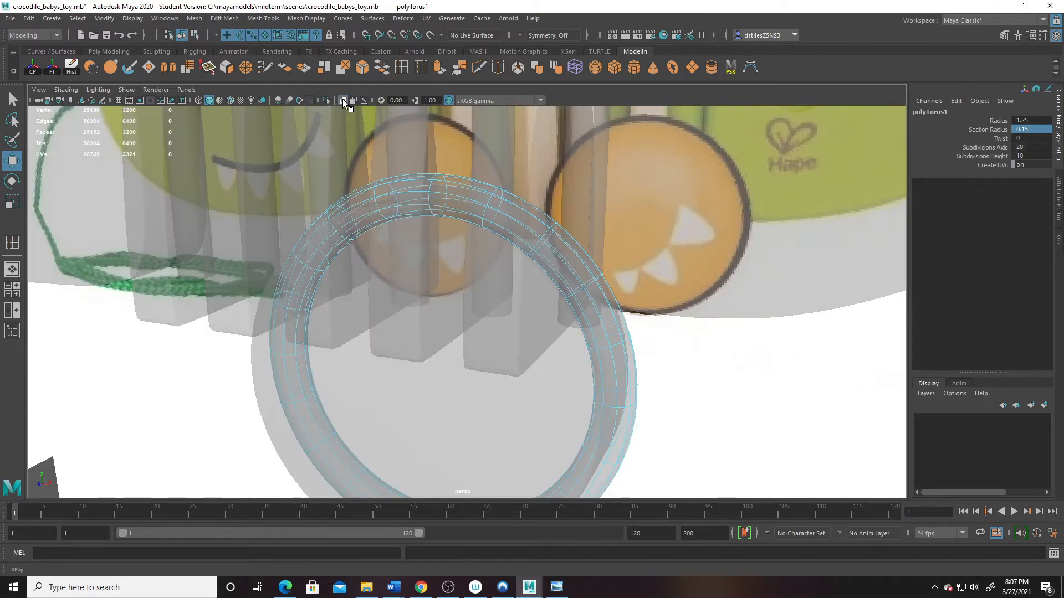
Step: Select the three inner face loops of the torus that are hidden inside the wheel, with X-ray off, and delete them
click(452, 216)
double_click(495, 231)
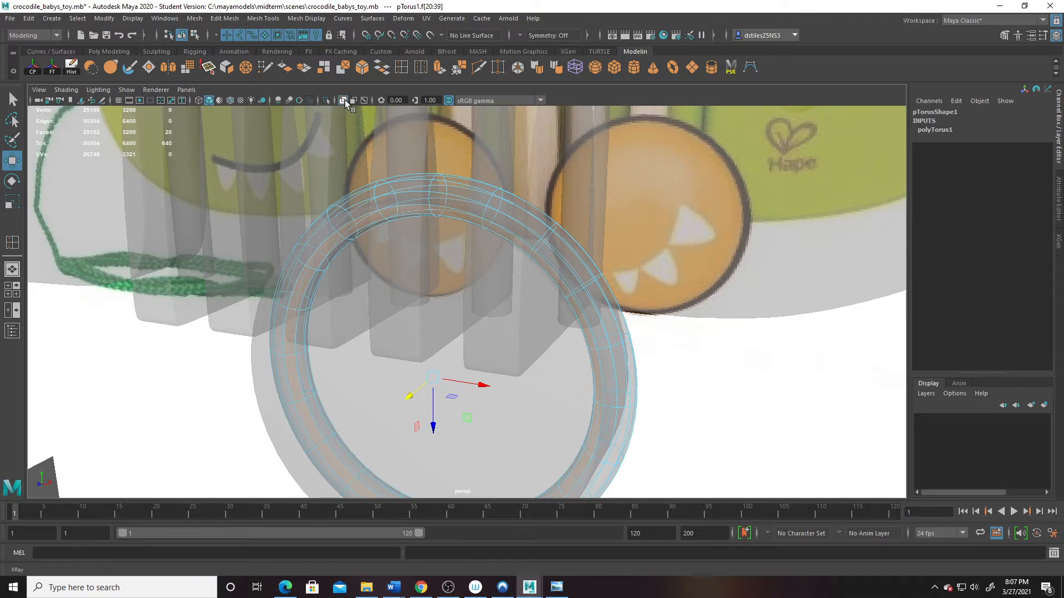
click(343, 100)
alt+drag(434, 240, 384, 243)
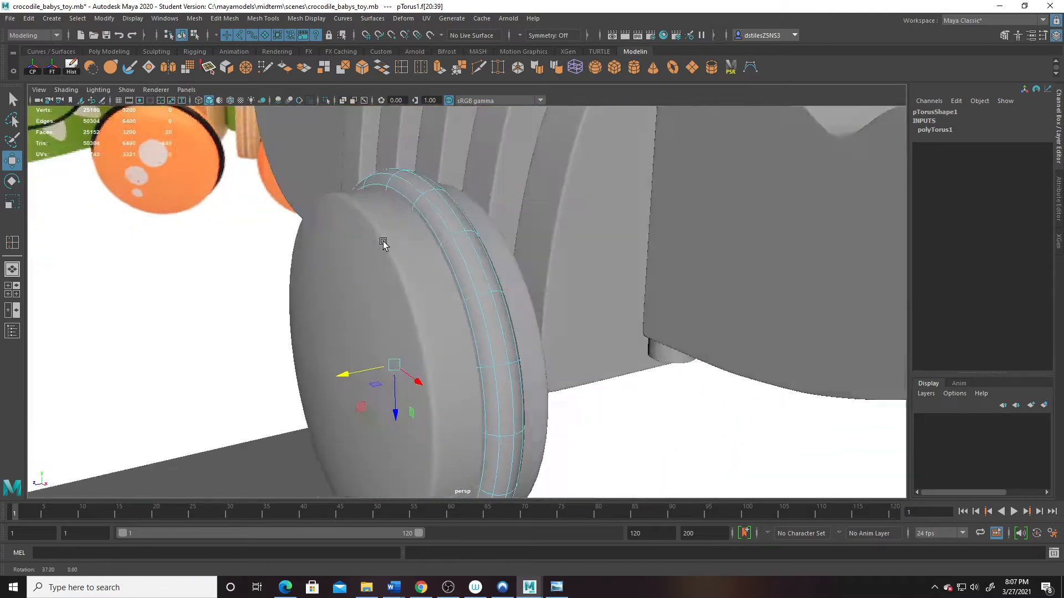
alt+right_drag(384, 243, 525, 309)
alt+drag(525, 309, 558, 392)
alt+right_drag(558, 391, 739, 488)
alt+drag(545, 284, 482, 269)
shift+click(704, 244)
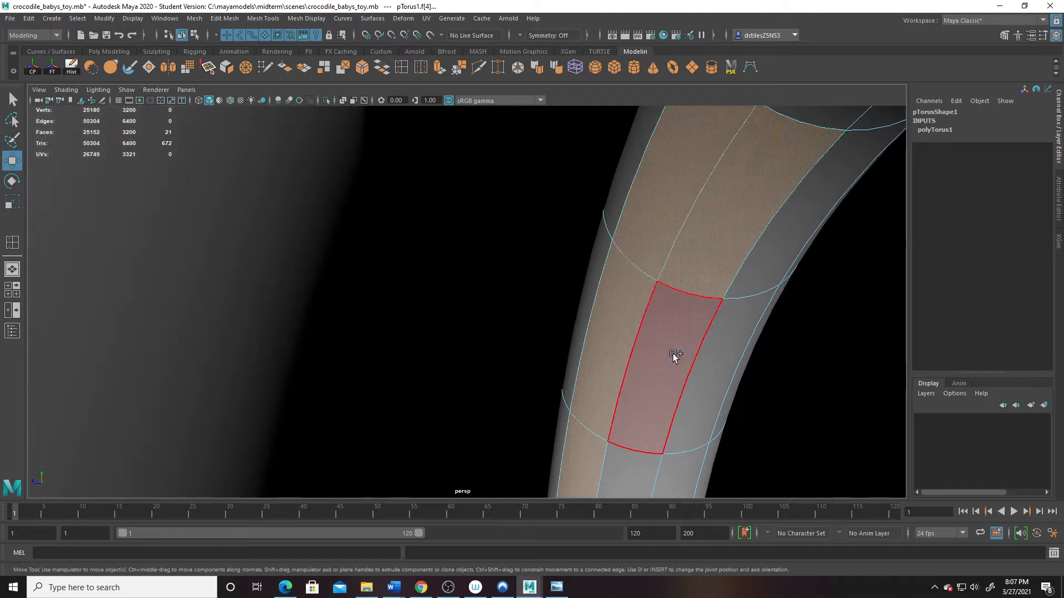
shift+double_click(674, 356)
shift+double_click(746, 342)
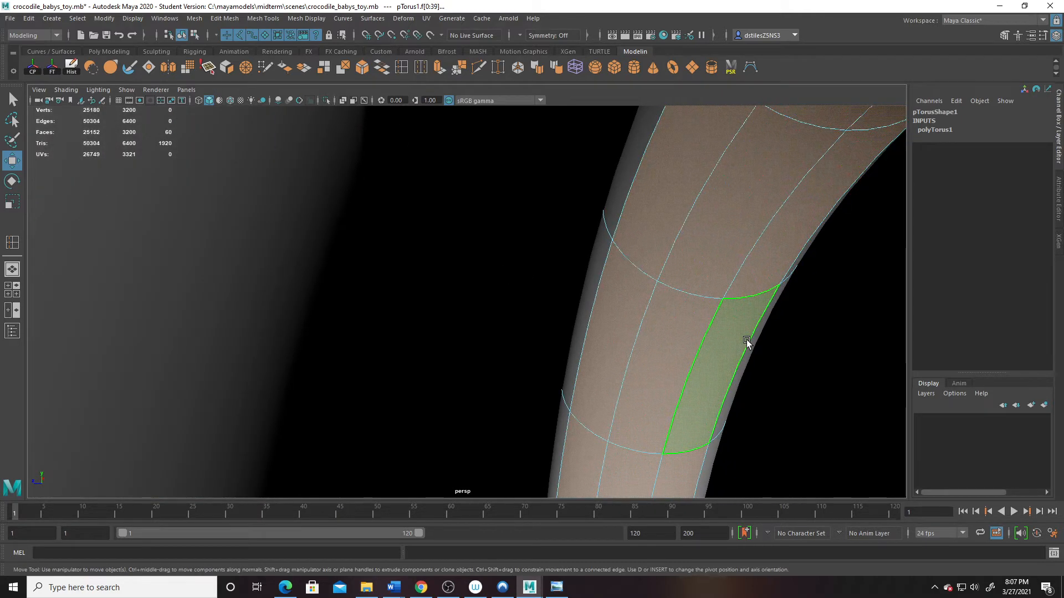
key(Delete)
Step: Return the trimmed ring to object mode, deselect it and check how it sits around the wheel
alt+right_drag(709, 350, 247, 234)
alt+drag(246, 233, 413, 294)
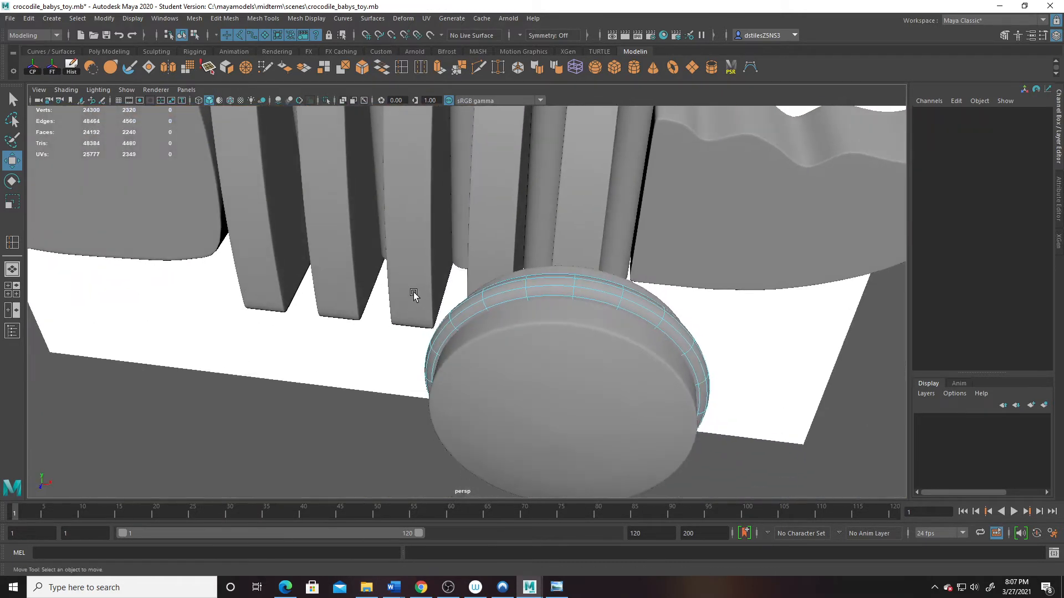
alt+right_drag(413, 295, 462, 362)
alt+drag(462, 362, 515, 310)
right_drag(508, 281, 639, 237)
alt+drag(504, 377, 425, 359)
alt+right_drag(425, 359, 285, 242)
alt+drag(458, 258, 366, 312)
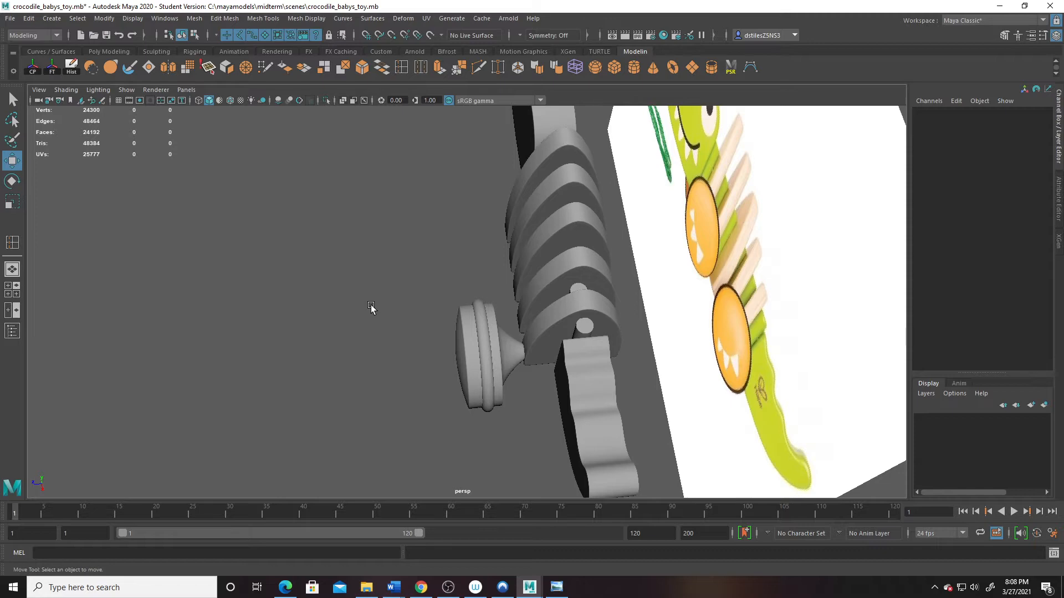
Step: Move the ring along the wheel's axis in the top view to about Z 2.205, centring it on the rim
alt+drag(372, 304, 417, 335)
click(480, 326)
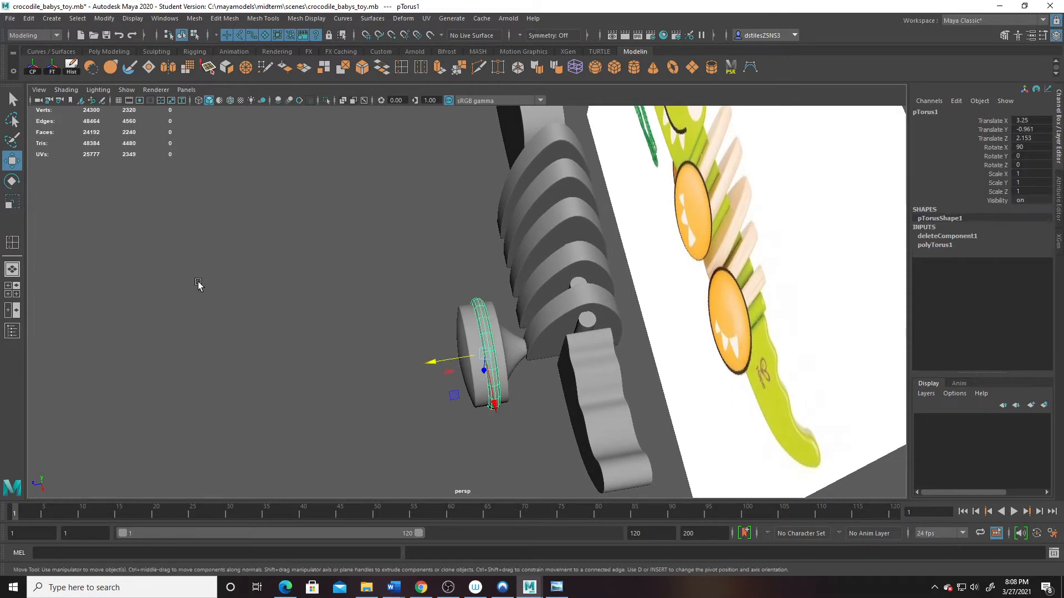
key(space)
key(space)
key(f)
scroll(531, 396, down, 3)
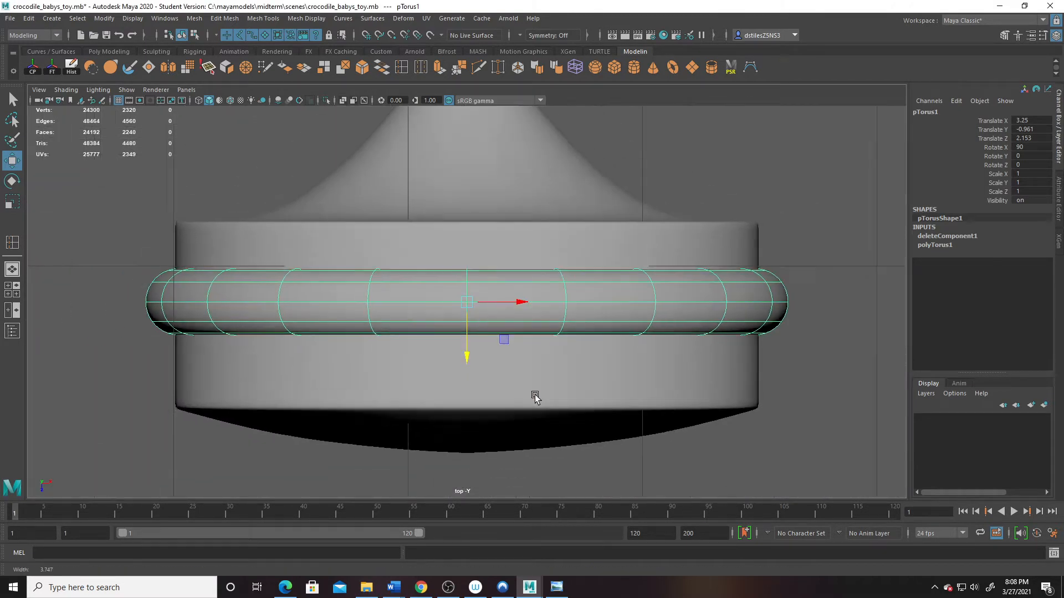
drag(468, 361, 464, 371)
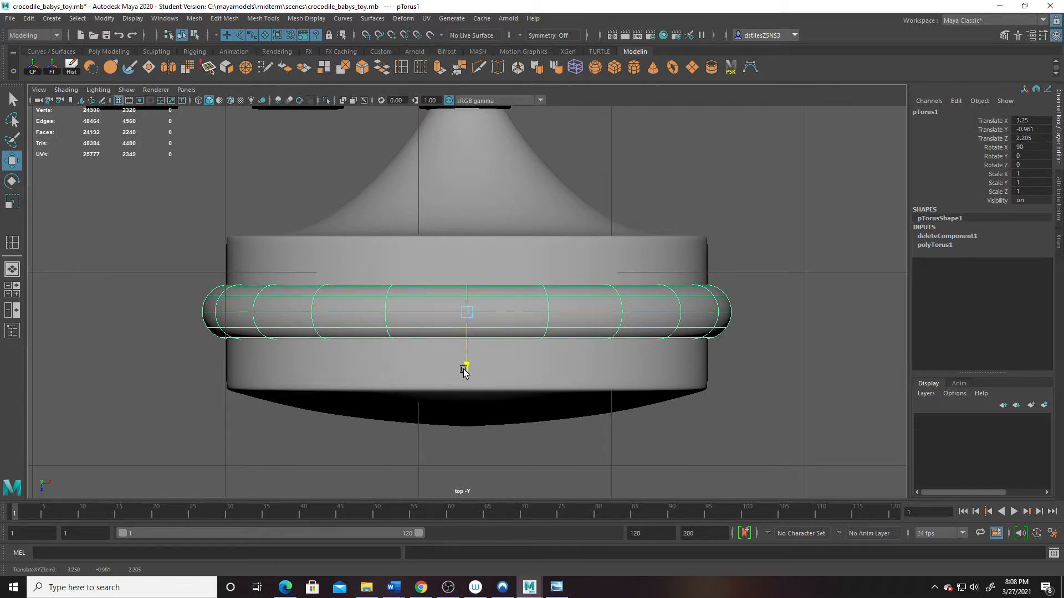
Step: Select the ring together with the wheel in the perspective view and delete their construction history
key(space)
key(space)
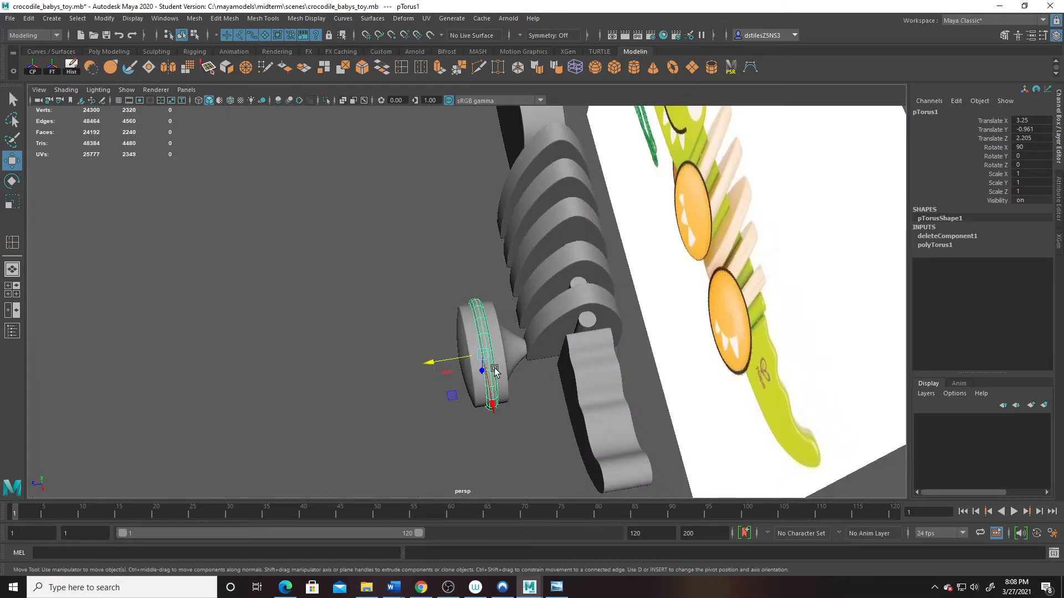
alt+drag(494, 360, 560, 368)
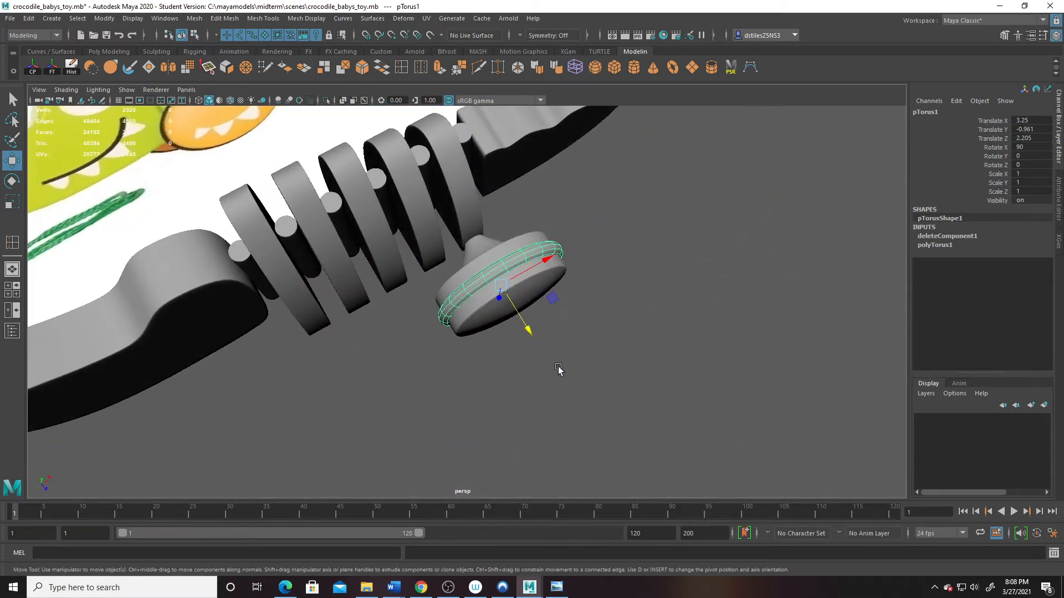
shift+click(499, 259)
alt+drag(498, 260, 468, 314)
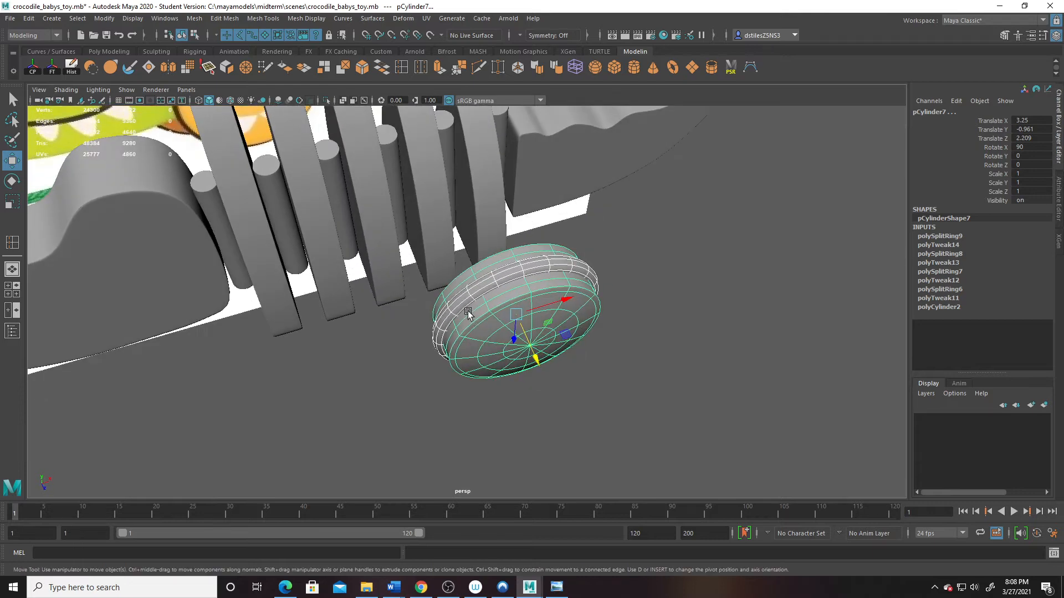
click(31, 18)
mouse_move(74, 150)
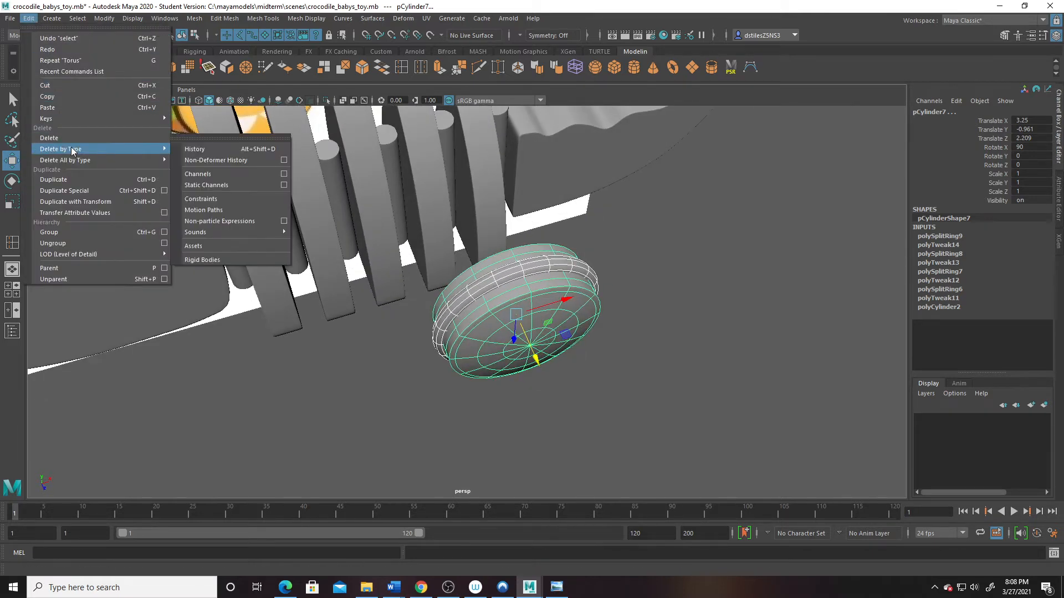
click(215, 148)
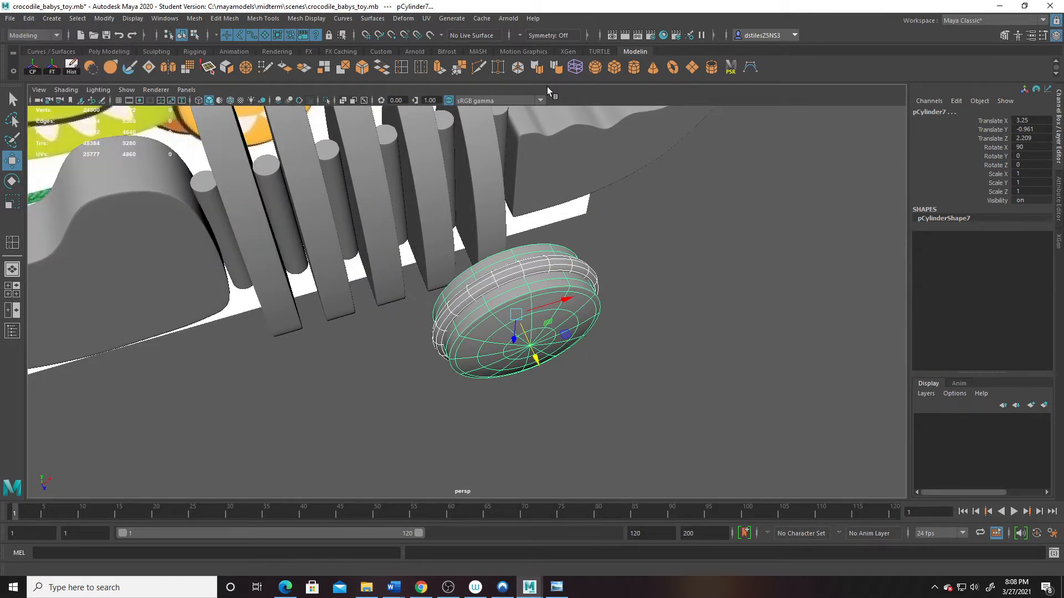
Step: Freeze the transformations of the selected wheel and ring and centre their pivots
click(49, 71)
click(33, 70)
scroll(391, 233, down, 1)
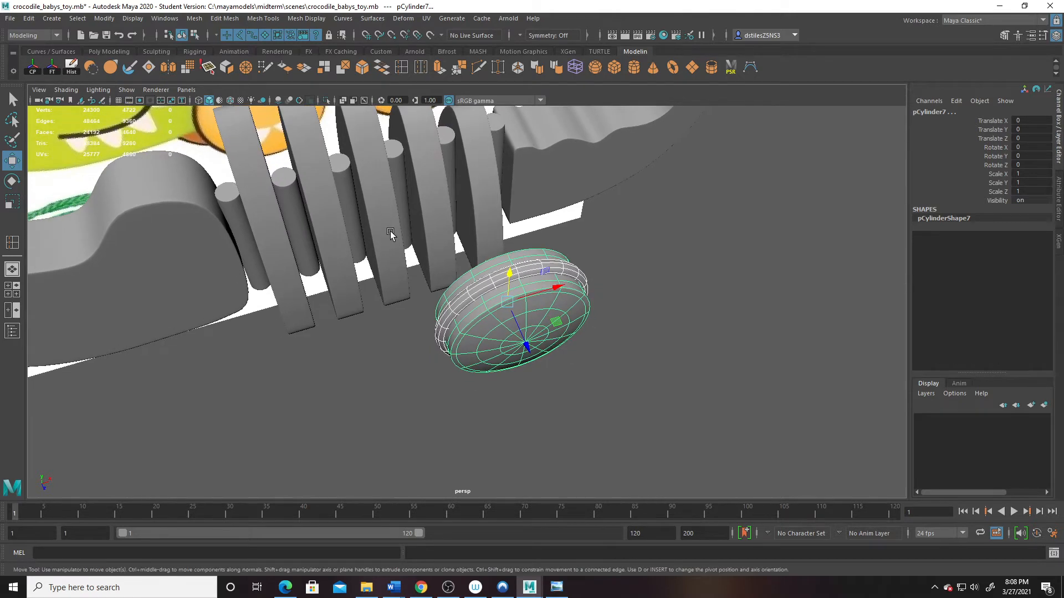
Step: Group the wheel and its ring, and centre the new group's pivot
click(112, 17)
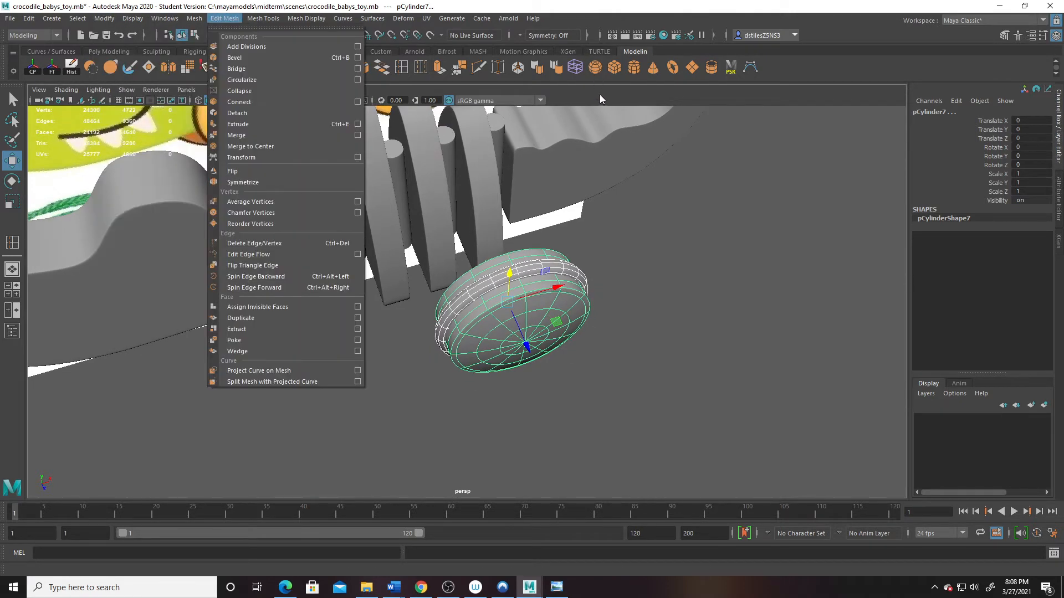
click(469, 301)
alt+drag(469, 301, 435, 304)
key(ctrl+g)
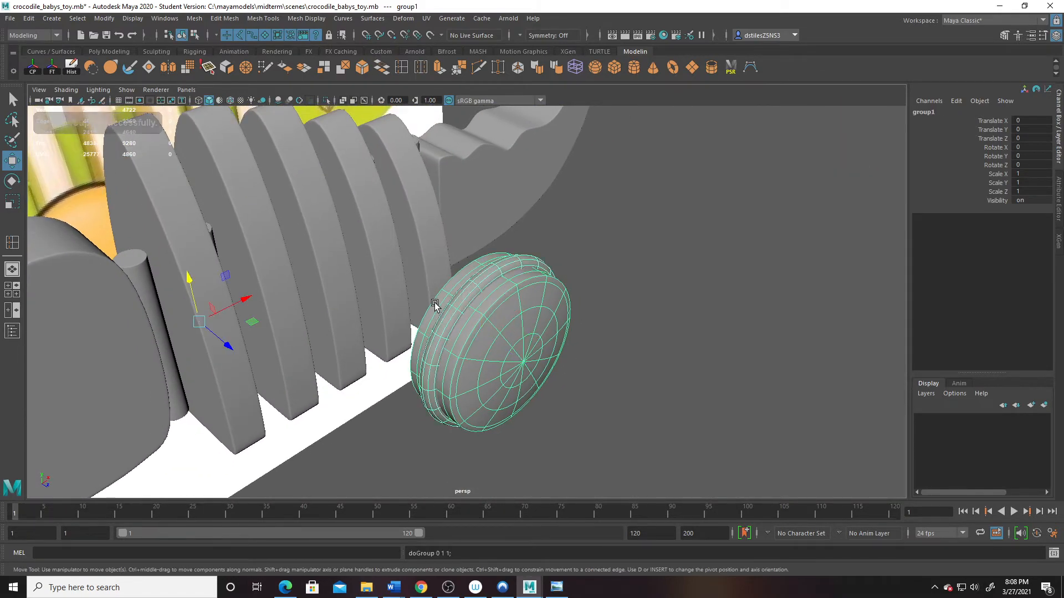
alt+drag(557, 384, 502, 334)
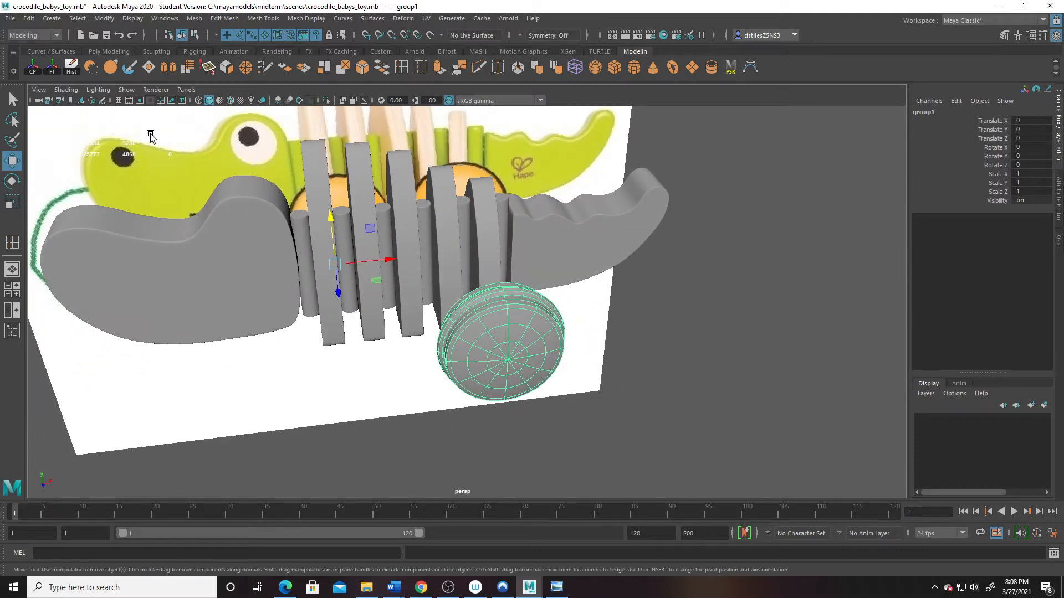
click(33, 69)
Step: Duplicate the wheel group in the front view and move the copy to Translate X -3.455 for the front wheel
alt+drag(468, 235, 368, 394)
key(space)
key(space)
alt+middle_drag(297, 315, 422, 366)
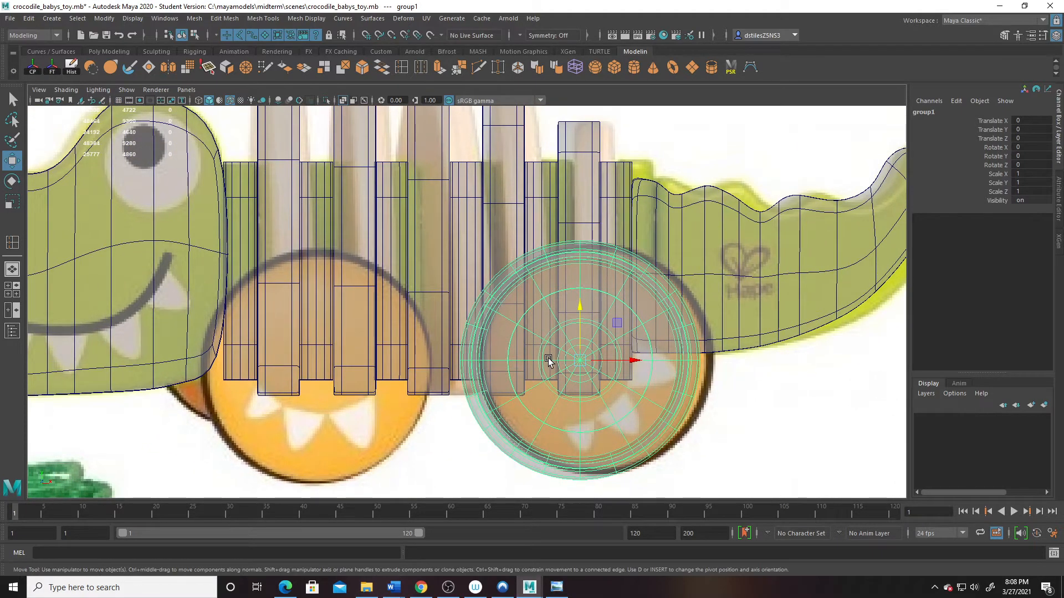
shift+drag(634, 364, 333, 369)
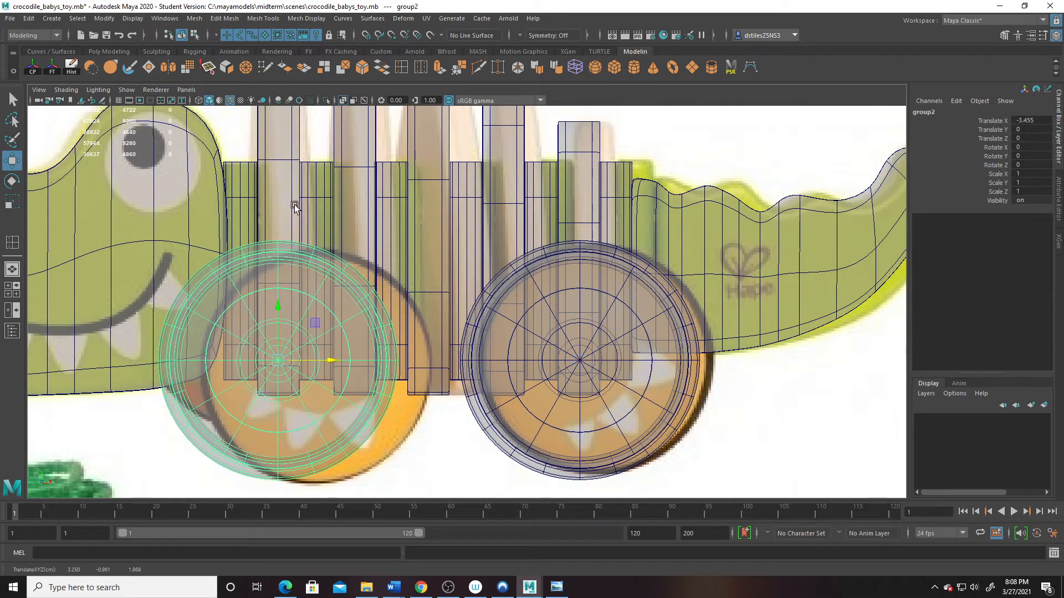
Step: Select the whole front and rear wheel groups in the perspective view and combine them into one parent group
key(space)
key(space)
alt+drag(541, 230, 394, 300)
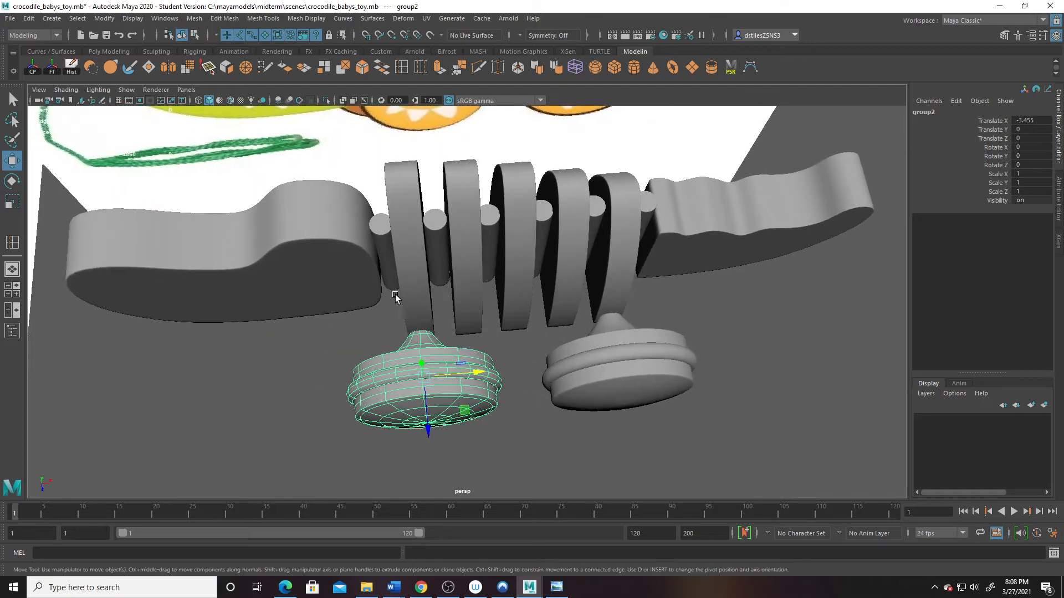
alt+drag(508, 359, 480, 175)
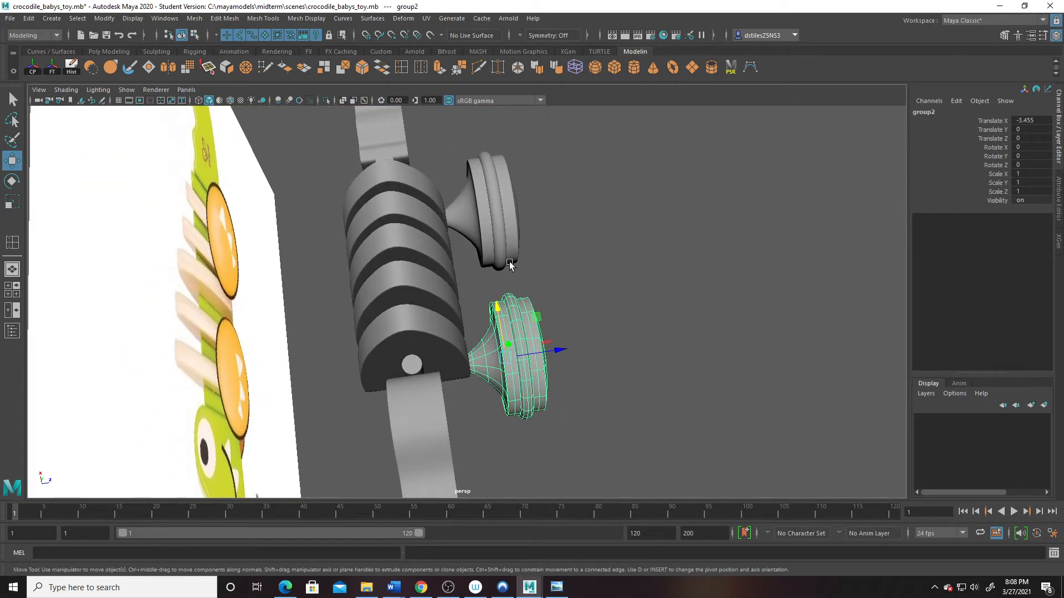
mouse_move(516, 264)
alt+mouse_down()
mouse_move(541, 288)
mouse_move(541, 265)
alt+mouse_up()
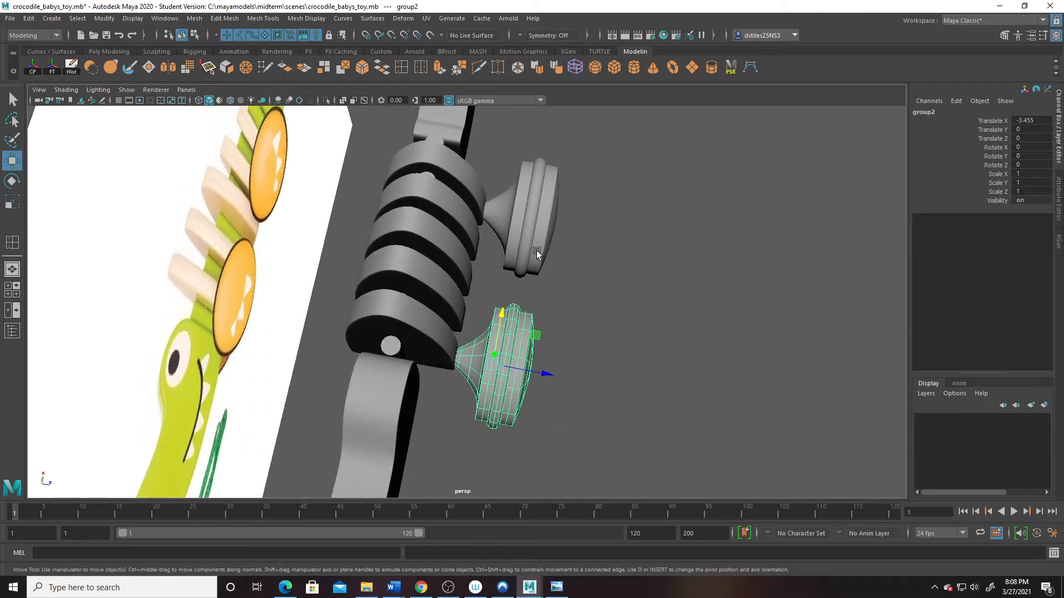
click(536, 252)
key(Up)
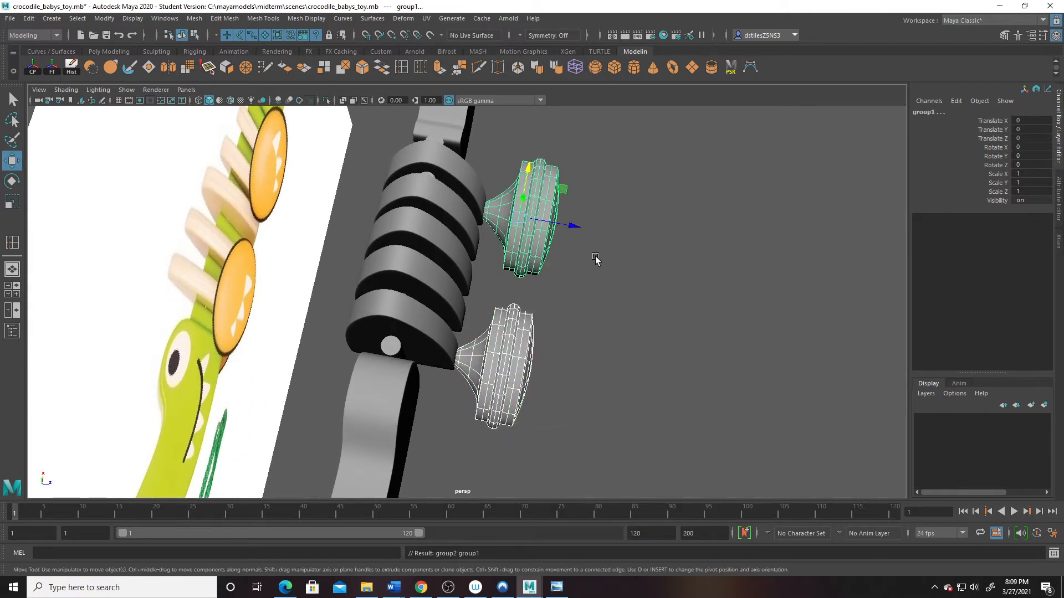
alt+drag(596, 259, 499, 310)
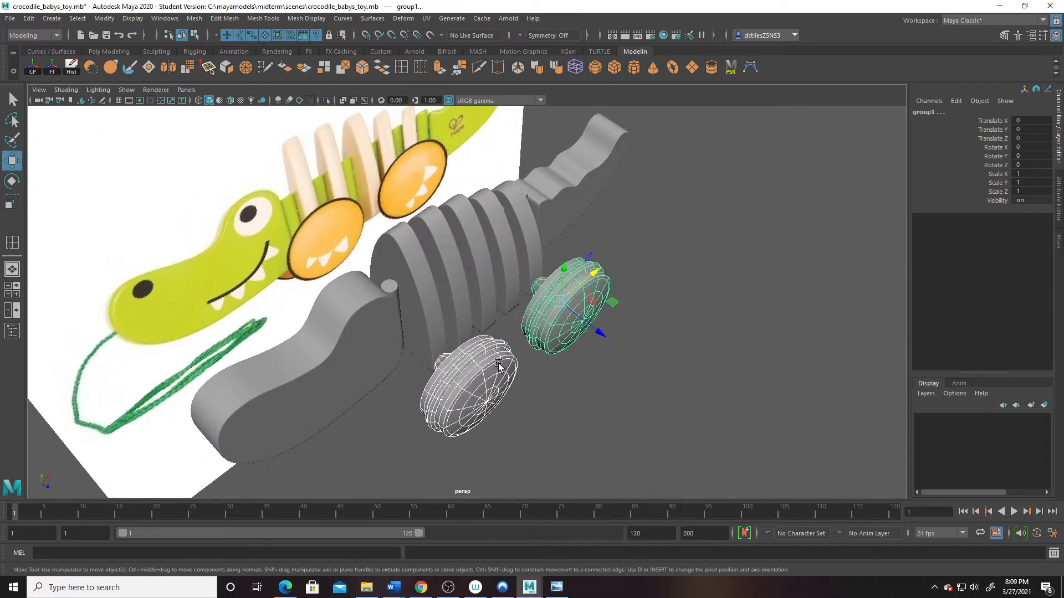
mouse_move(499, 365)
alt+mouse_down()
mouse_move(541, 401)
mouse_move(508, 371)
alt+mouse_up()
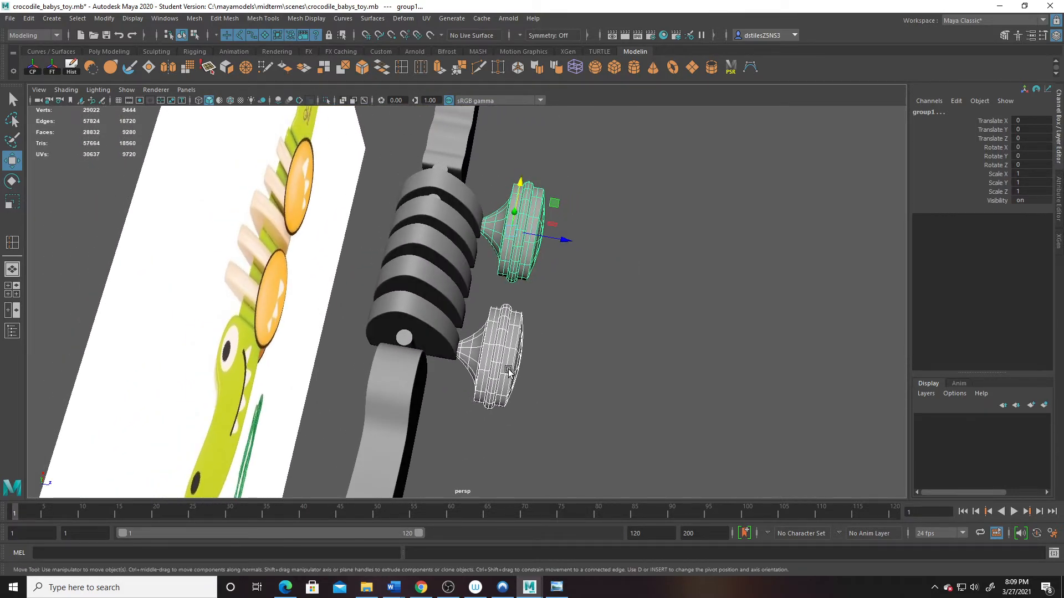
shift+click(509, 369)
key(ctrl+g)
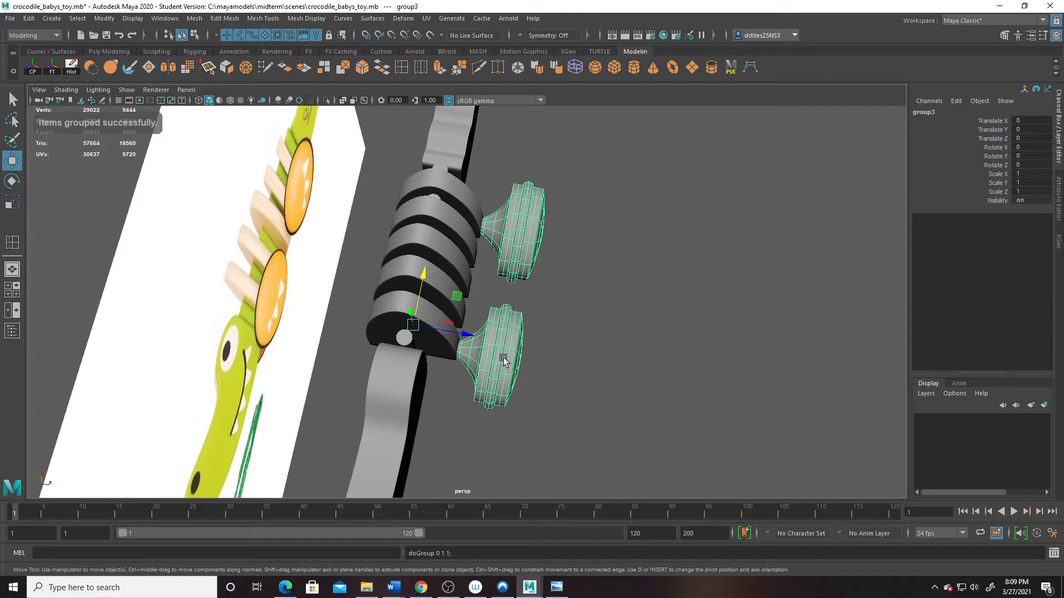
Step: Duplicate the parent wheel group and mirror the copy to the body's other side with Scale Z -1
key(ctrl+d)
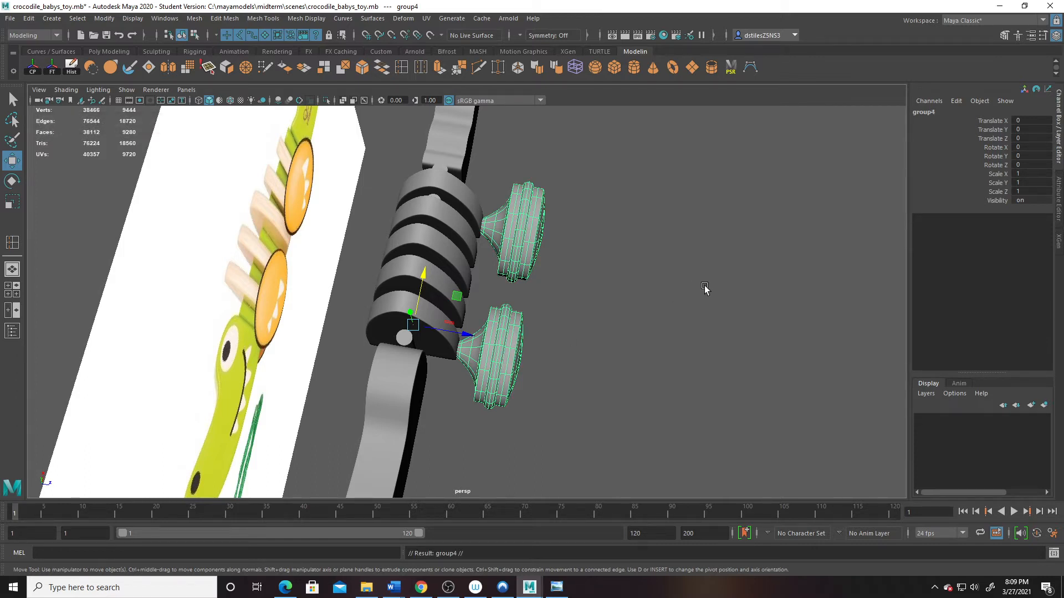
click(1026, 191)
key(Return)
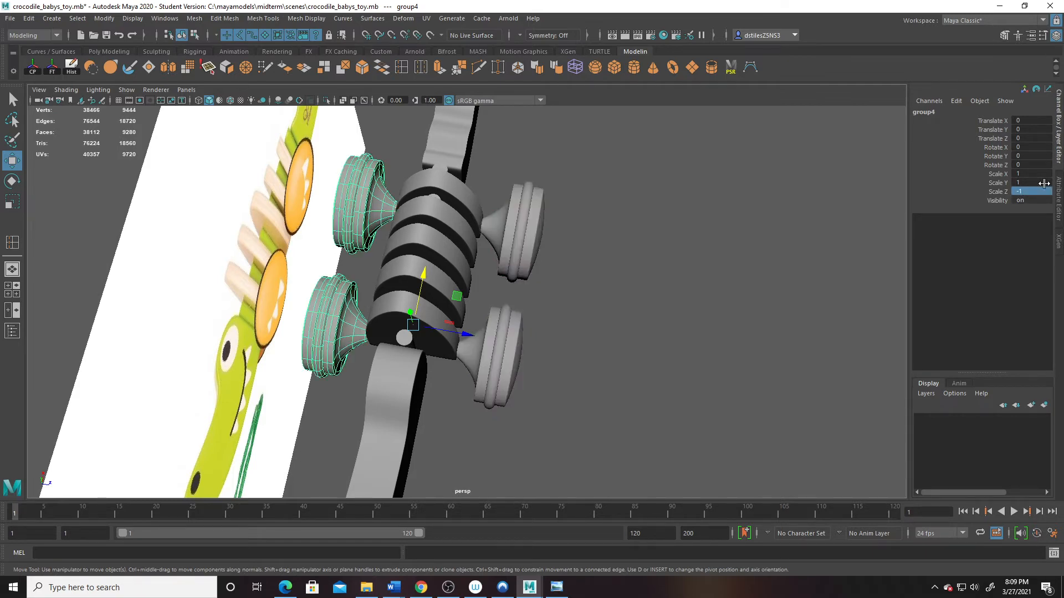
alt+drag(446, 225, 347, 206)
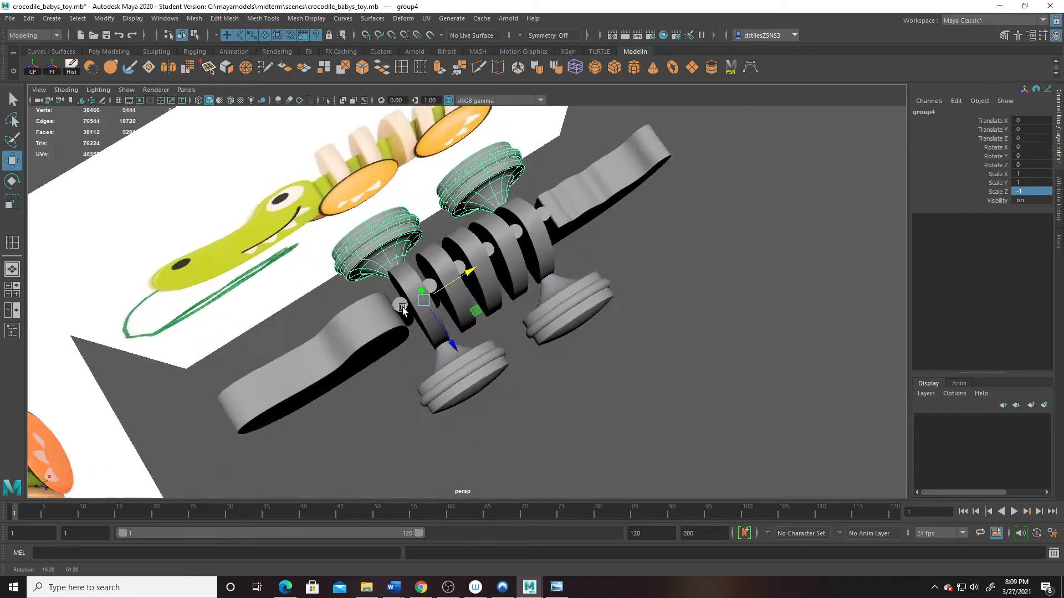
Step: Open the Outliner and expand group3 and group4 down to their torus and cylinder children
click(165, 19)
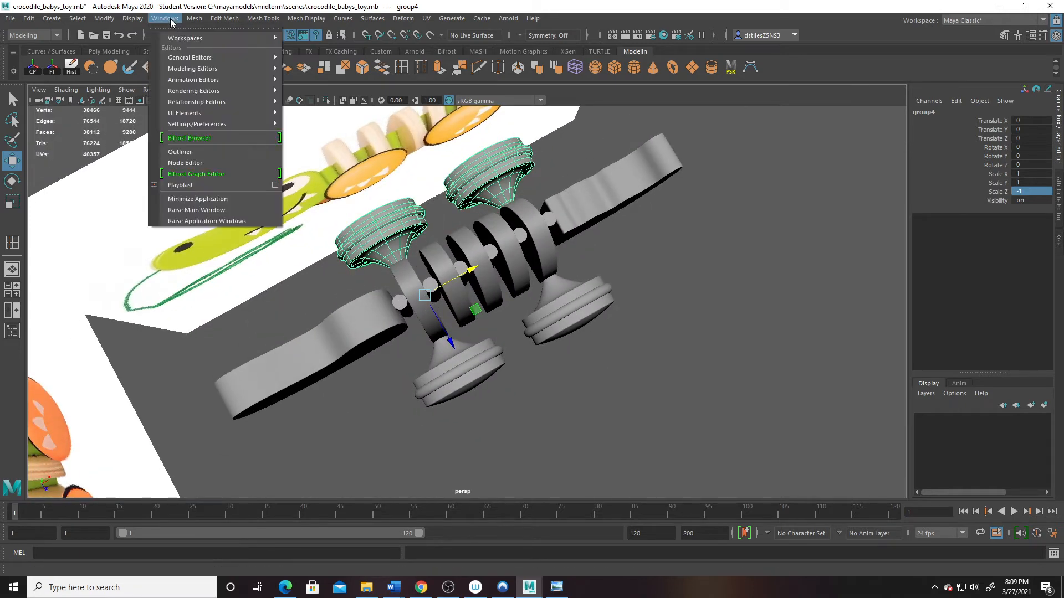
click(189, 151)
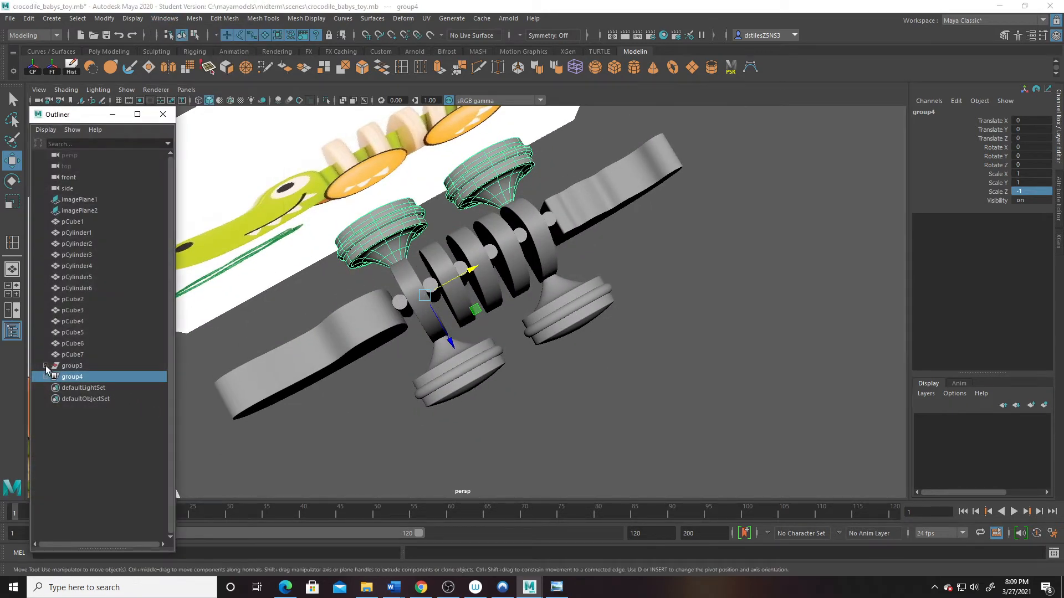
click(45, 366)
click(45, 399)
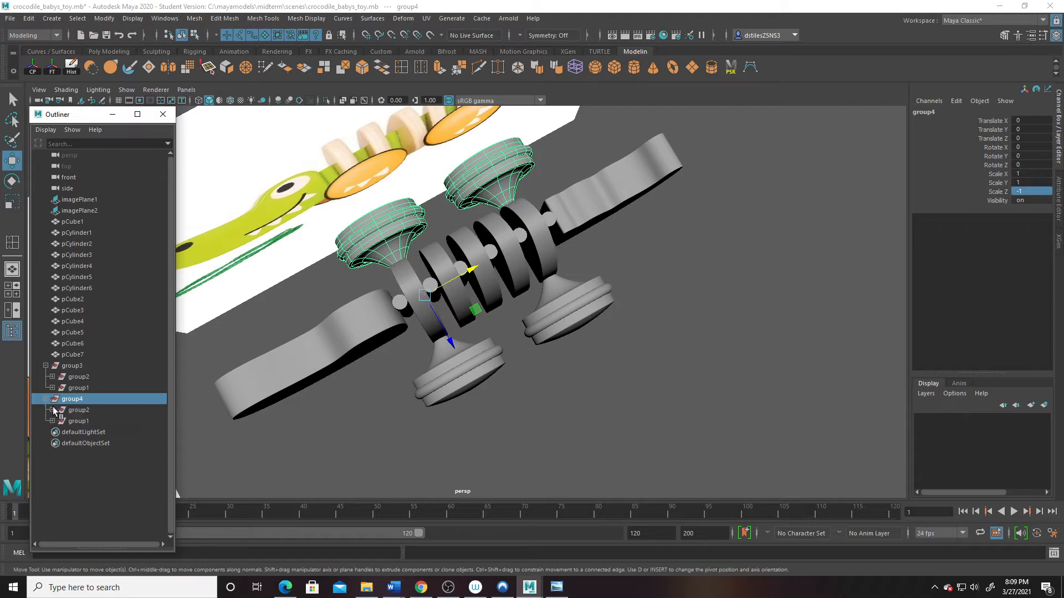
click(52, 410)
click(52, 443)
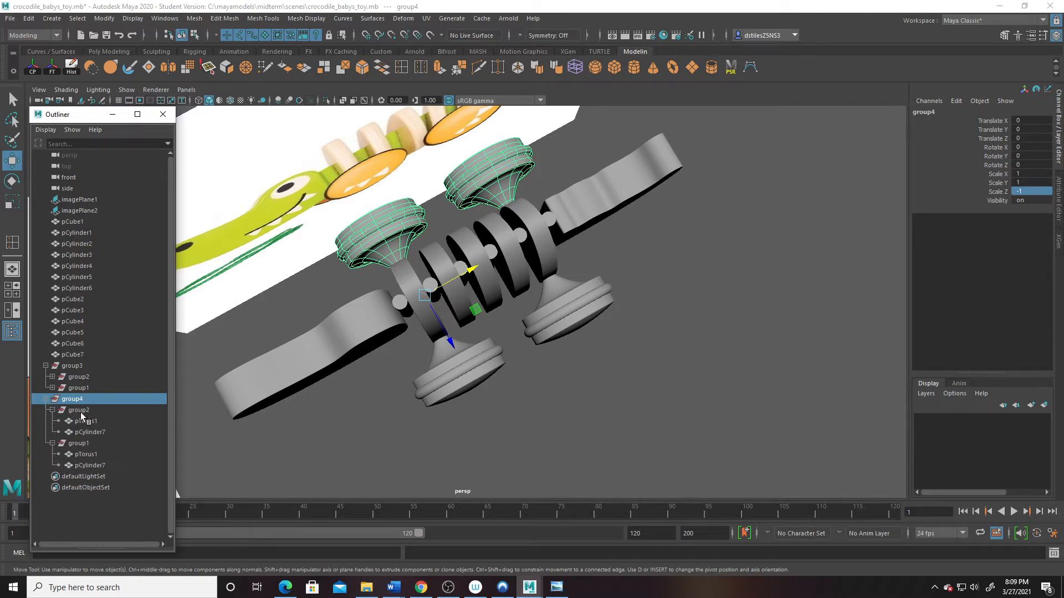
click(52, 377)
click(52, 410)
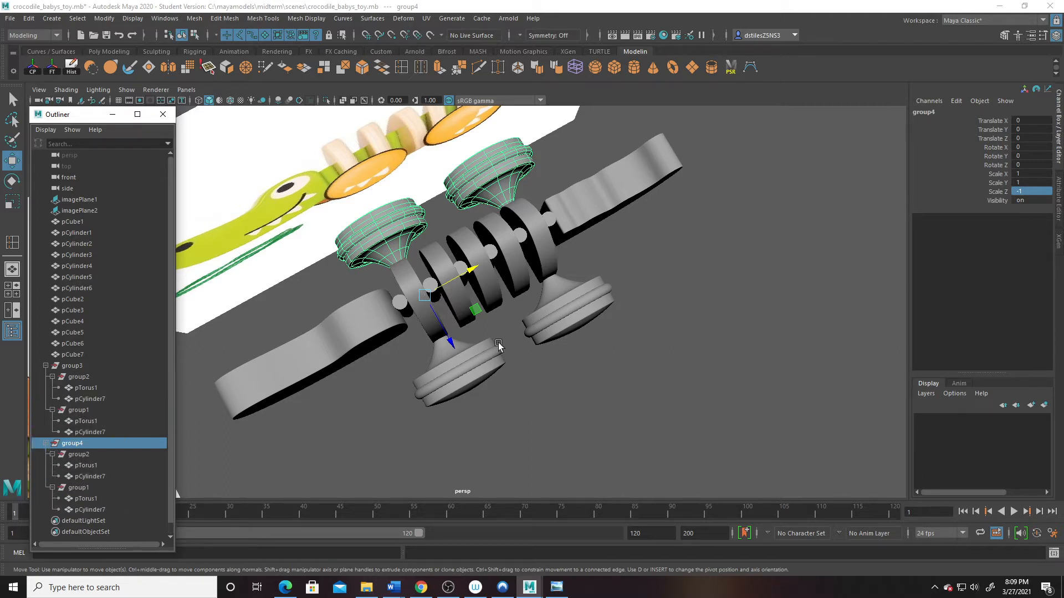
Step: Move the mirrored front wheel's group2 out of group4 to the top level of the Outliner hierarchy
alt+drag(466, 335, 487, 321)
alt+right_drag(463, 327, 479, 331)
alt+middle_drag(479, 331, 528, 339)
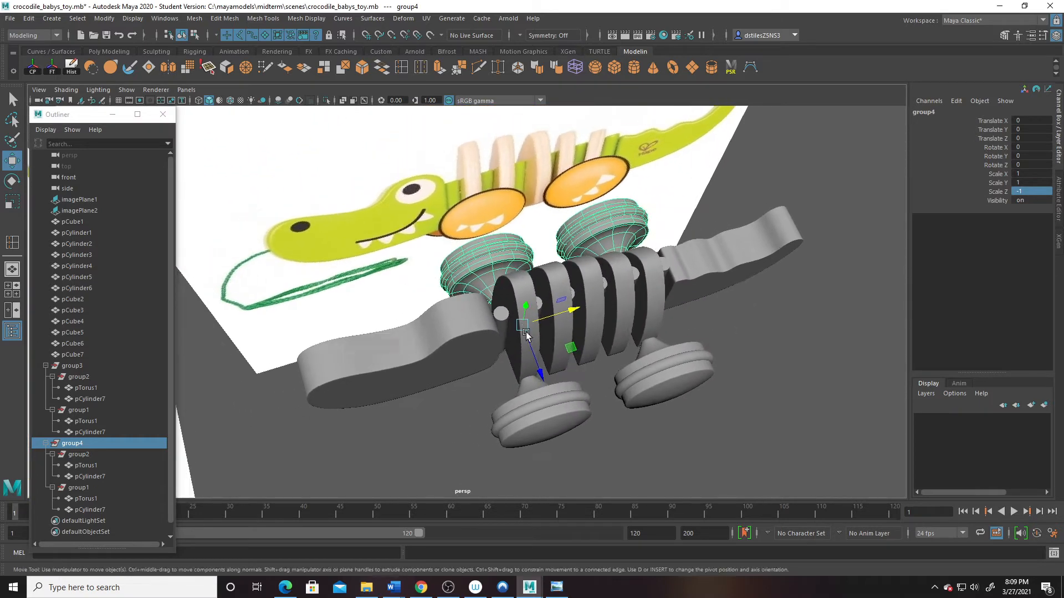
alt+right_drag(528, 339, 510, 321)
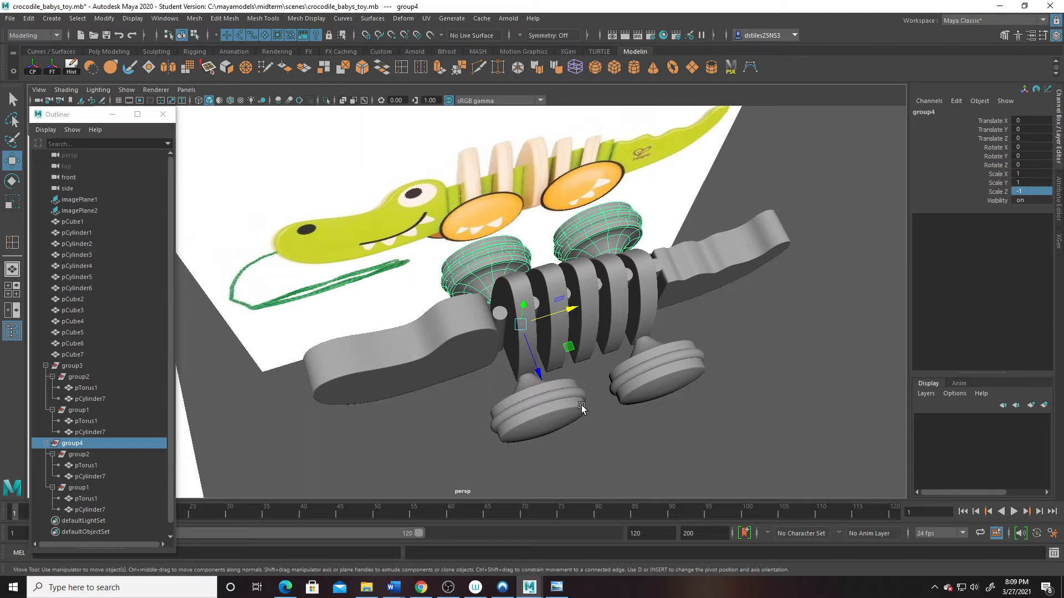
click(70, 455)
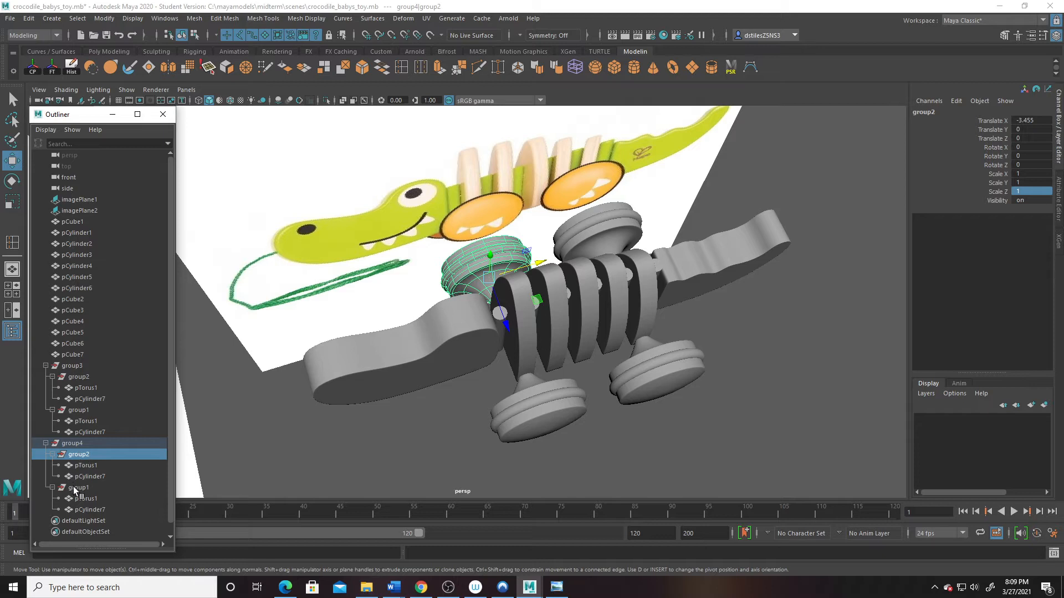
middle_drag(81, 452, 72, 540)
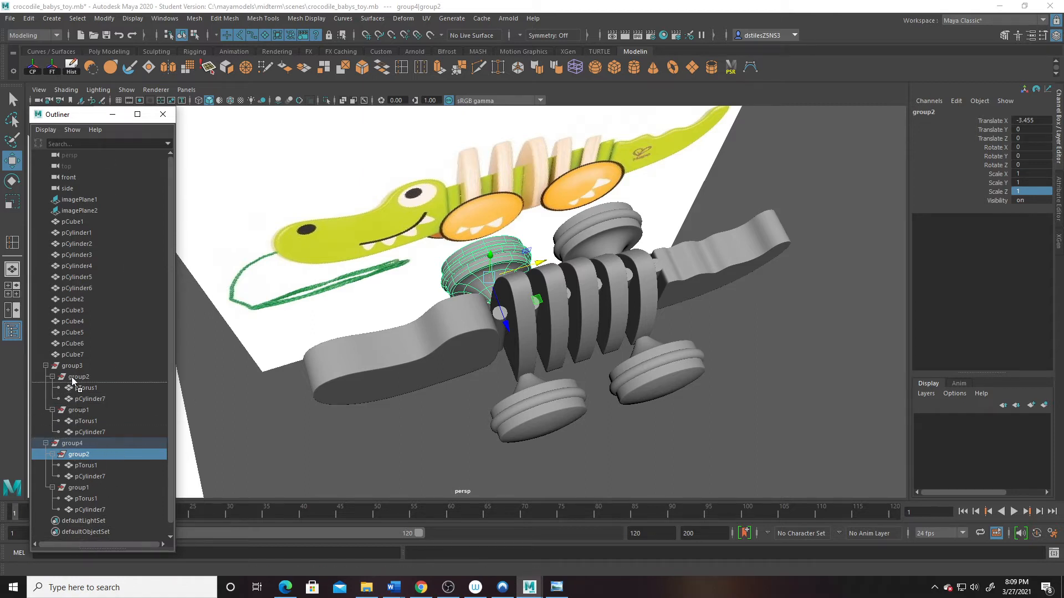
middle_drag(71, 377, 69, 358)
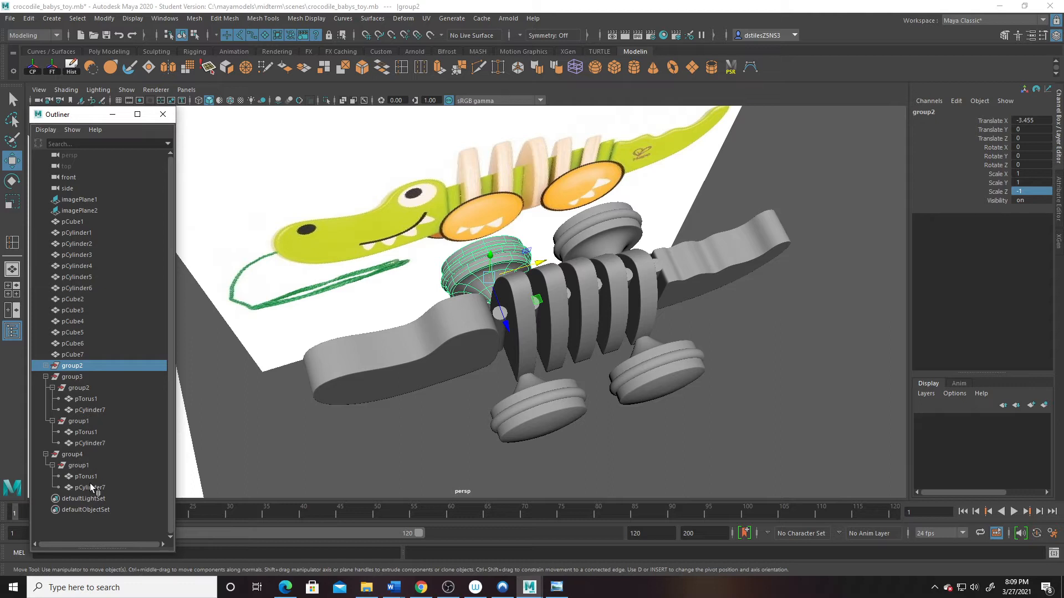
Step: Move the mirrored rear wheel's group1 out of group4 to the top level, and delete the empty group4
click(74, 466)
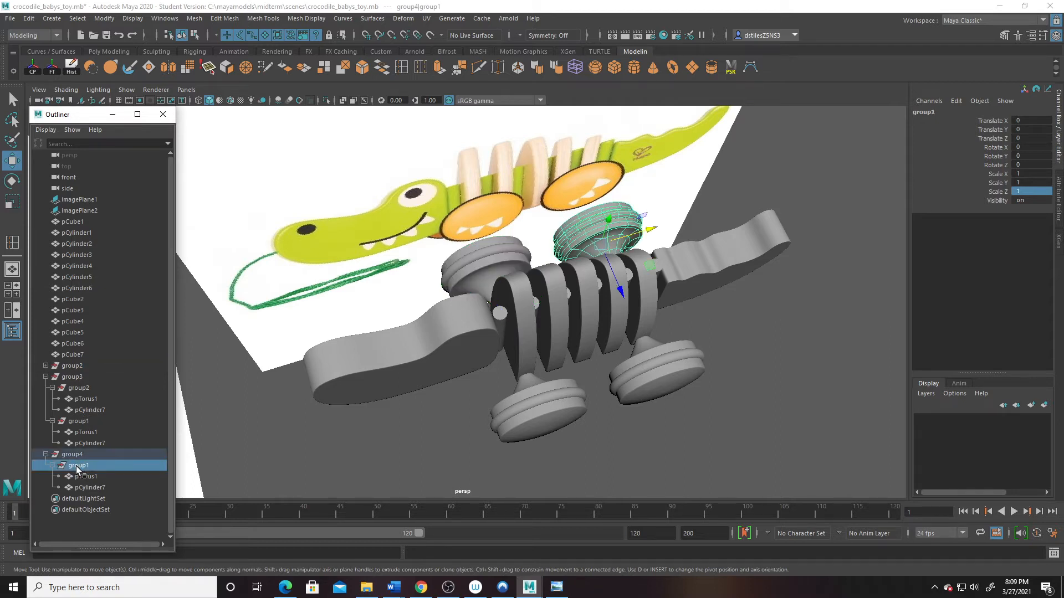
middle_drag(74, 466, 74, 355)
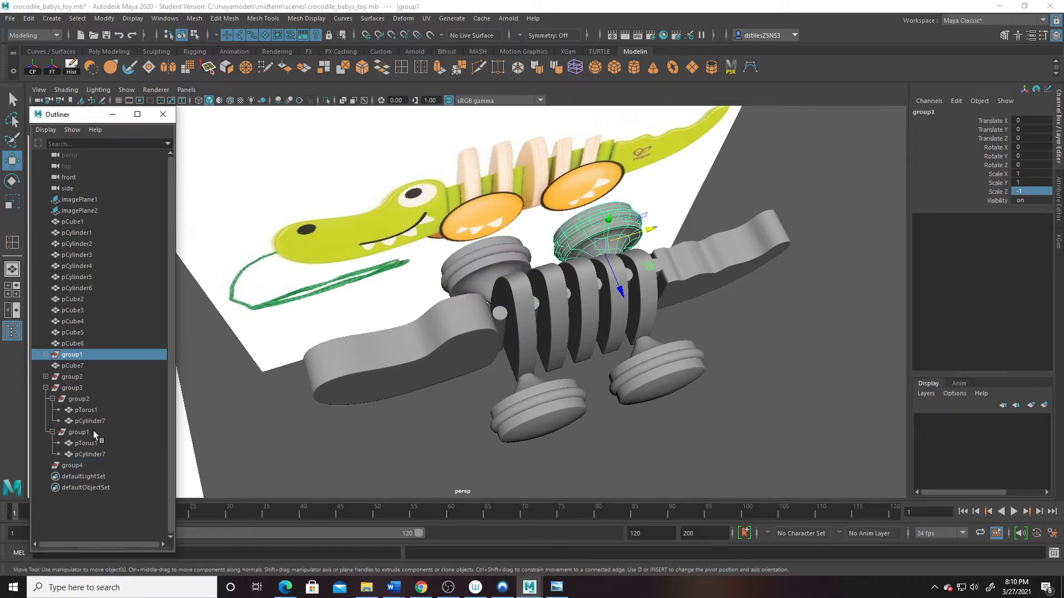
click(73, 467)
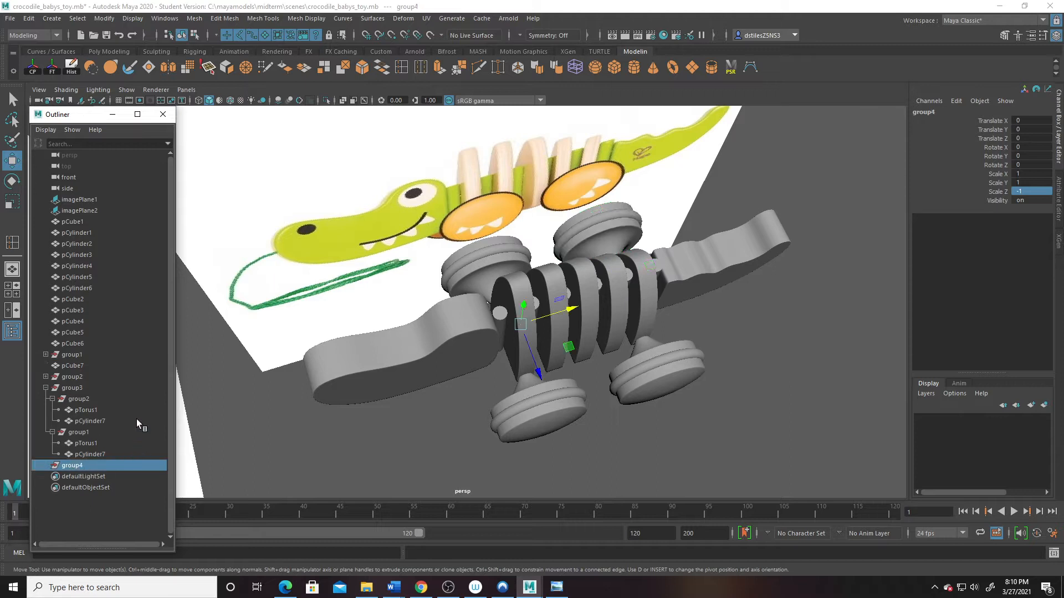
key(Delete)
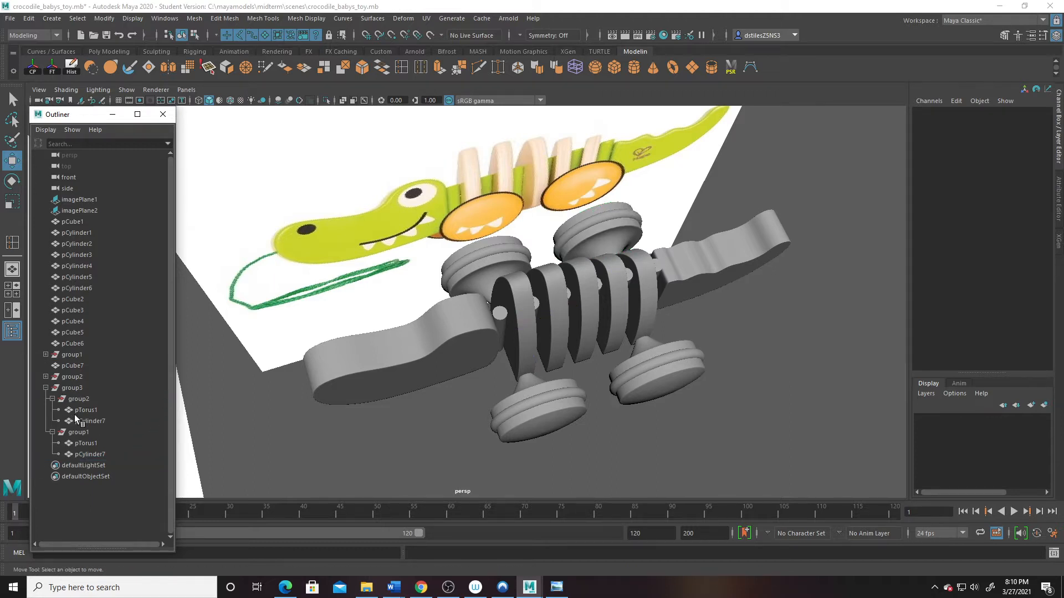
Step: Move the remaining wheel groups out of group3 to the top level of the hierarchy, and delete the empty group3
click(77, 434)
middle_drag(76, 433, 79, 349)
click(92, 411)
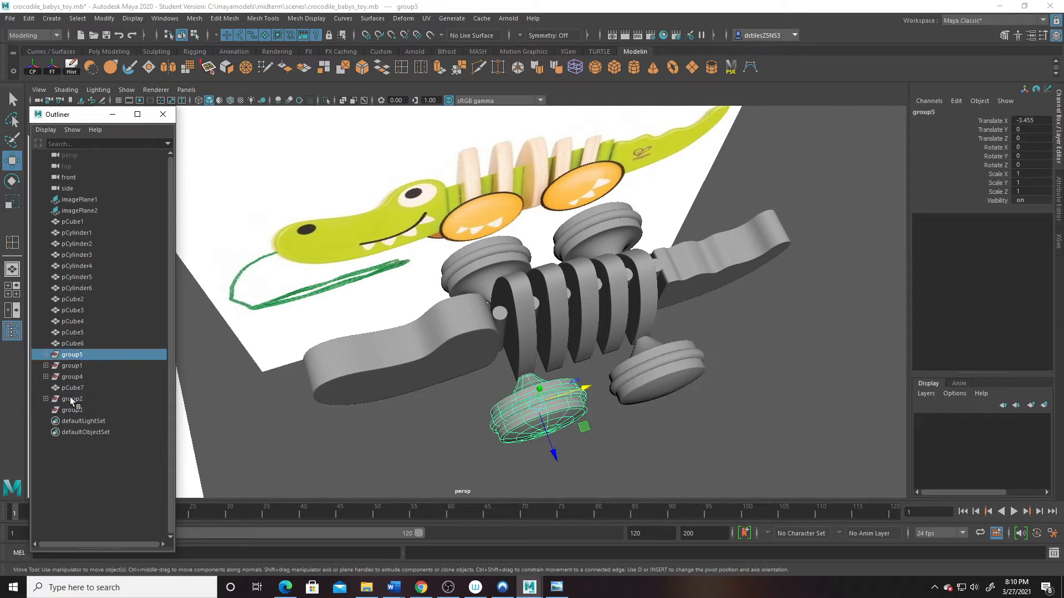
click(72, 411)
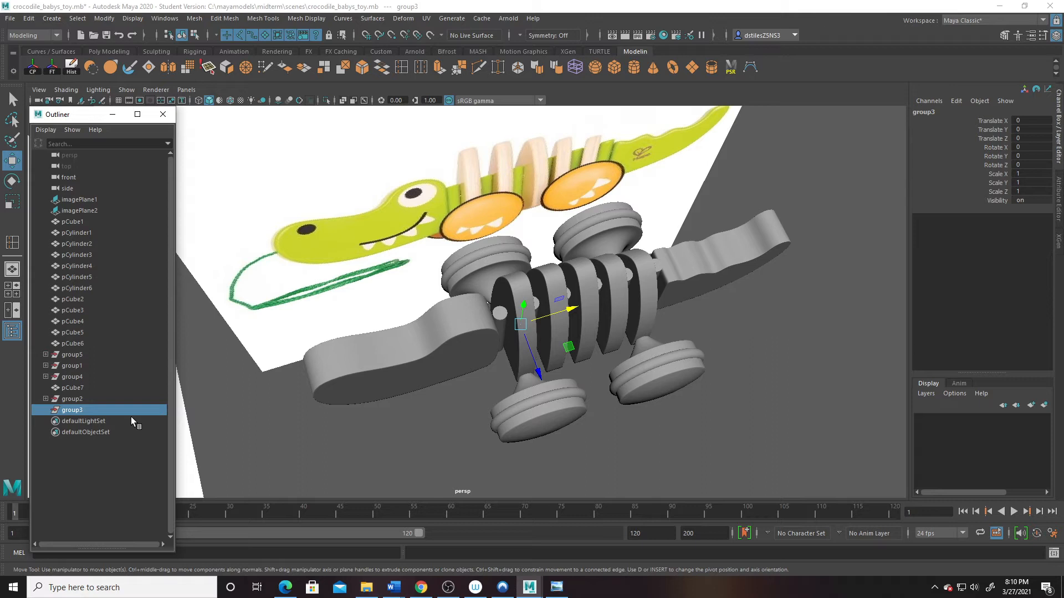
key(Delete)
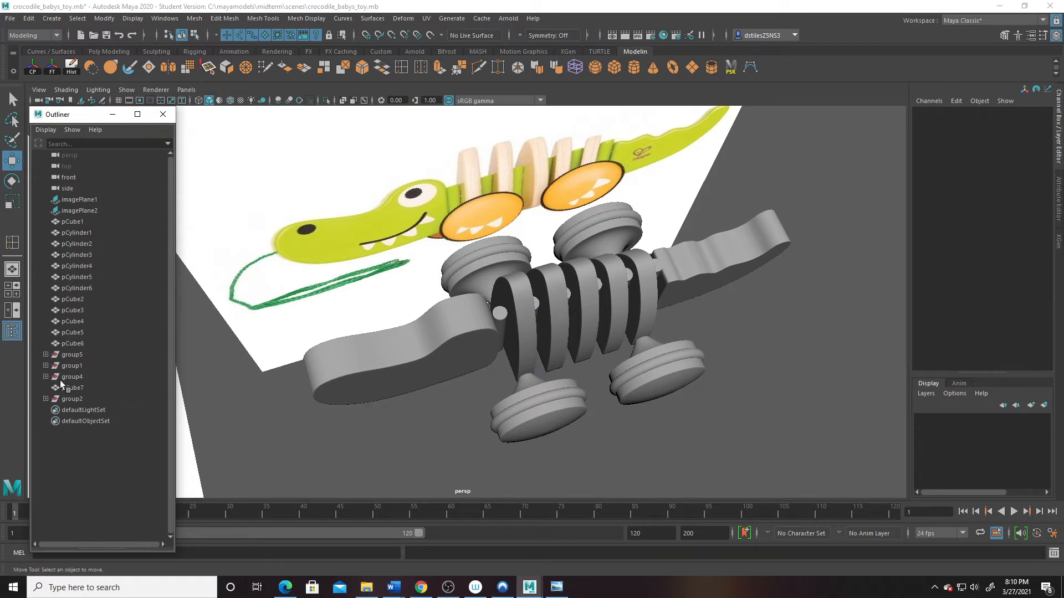
Step: Select the four wheel groups one by one to check which wheel each holds, and close the Outliner
click(73, 355)
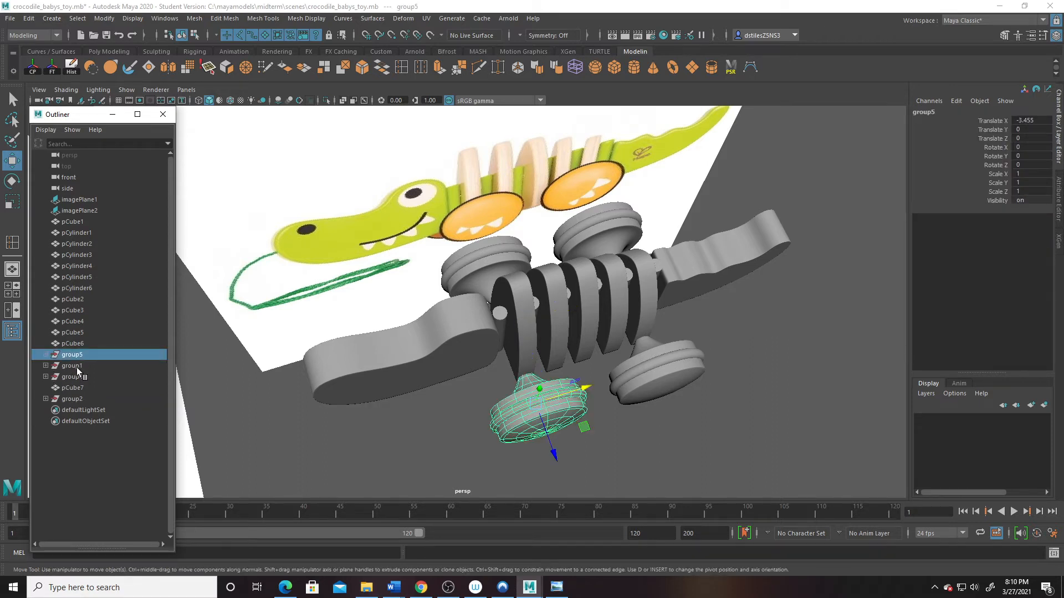
click(75, 367)
click(75, 376)
click(70, 398)
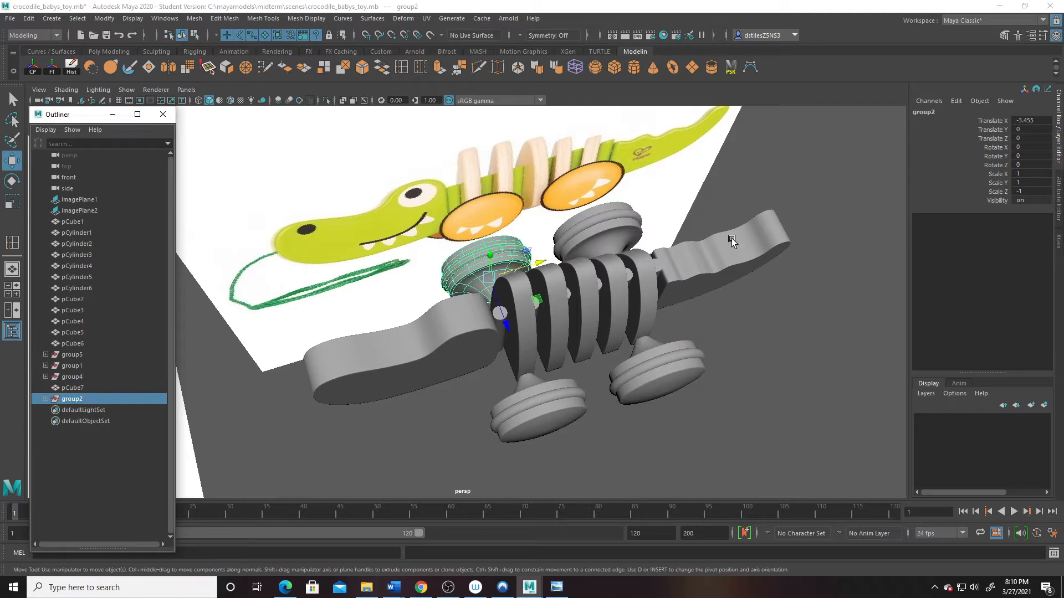
alt+right_drag(625, 453, 563, 328)
alt+middle_drag(535, 310, 523, 338)
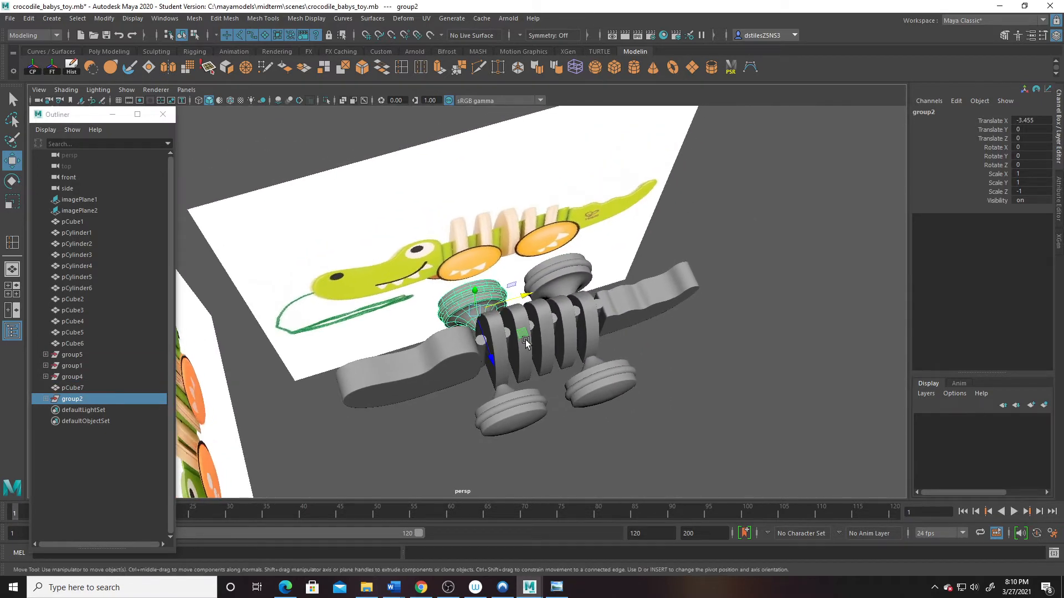
click(162, 114)
Step: Delete imagePlane2, the side reference image of the green crocodile with orange wheels
alt+drag(602, 355, 564, 342)
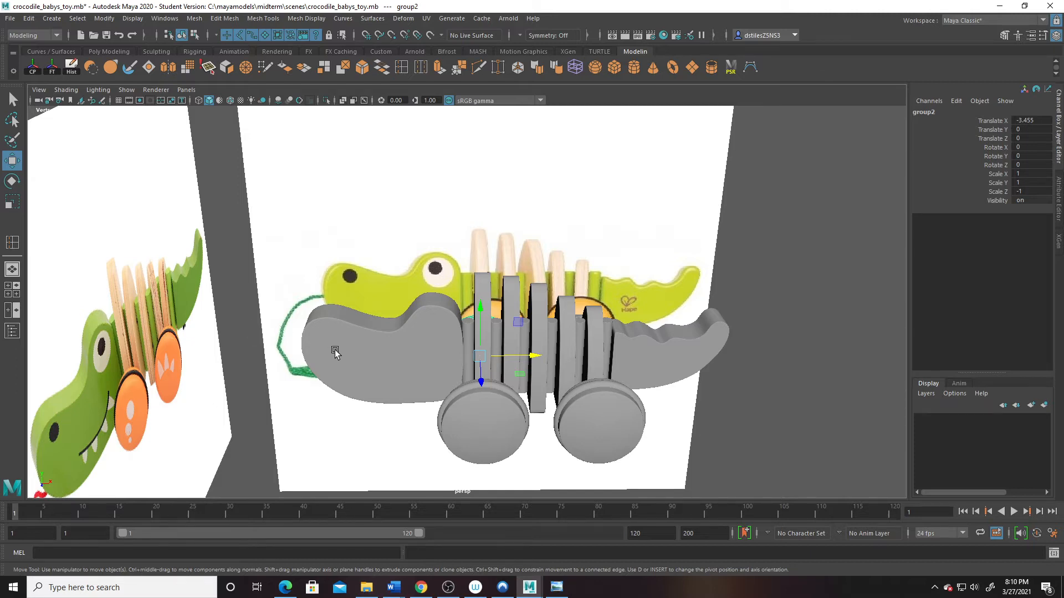
alt+drag(335, 353, 293, 345)
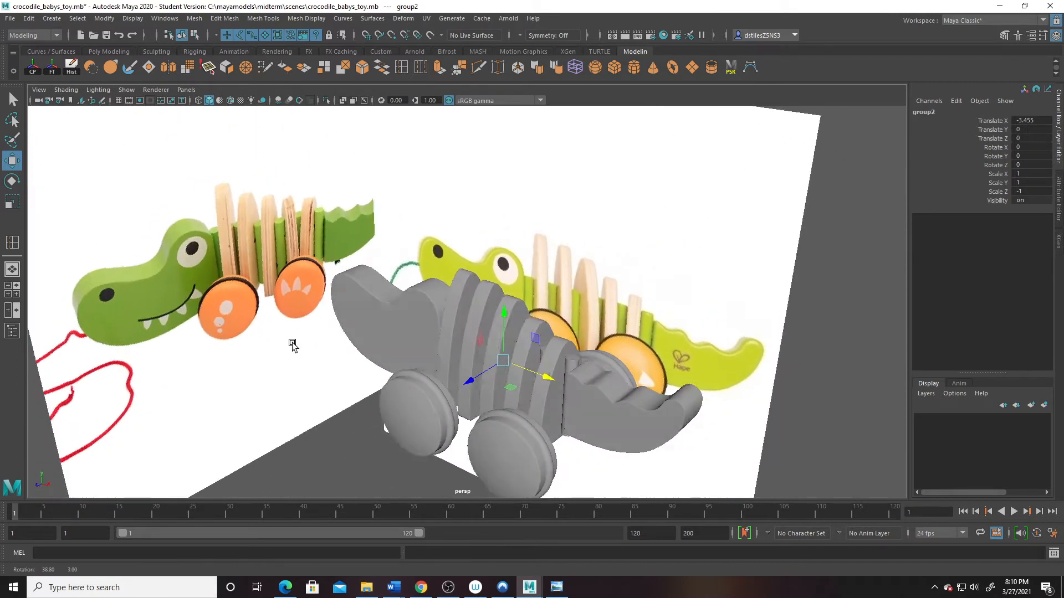
alt+right_drag(216, 313, 273, 349)
alt+middle_drag(273, 349, 554, 314)
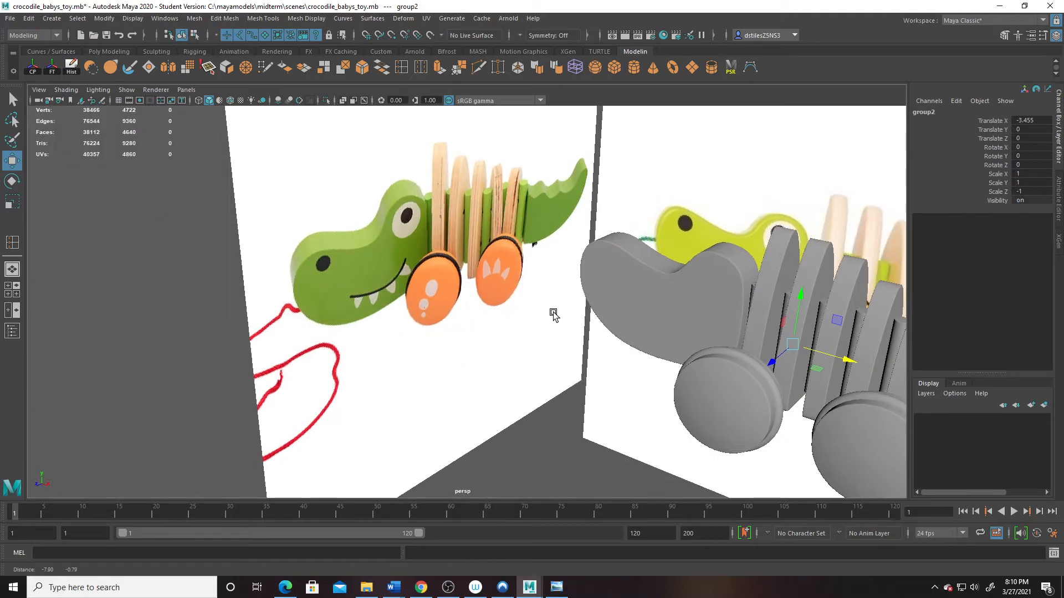
alt+drag(554, 314, 217, 263)
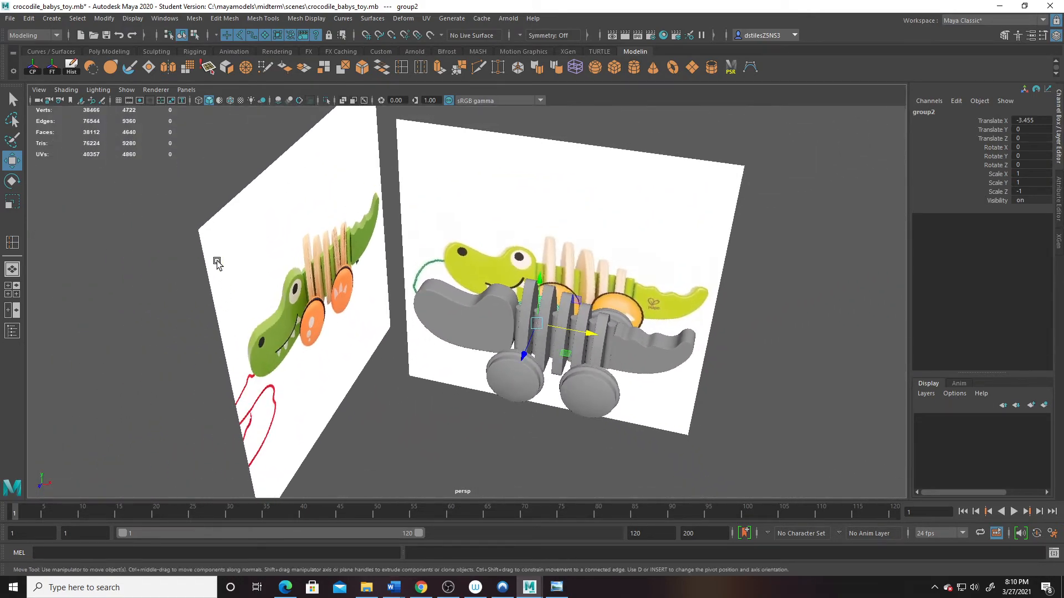
click(251, 278)
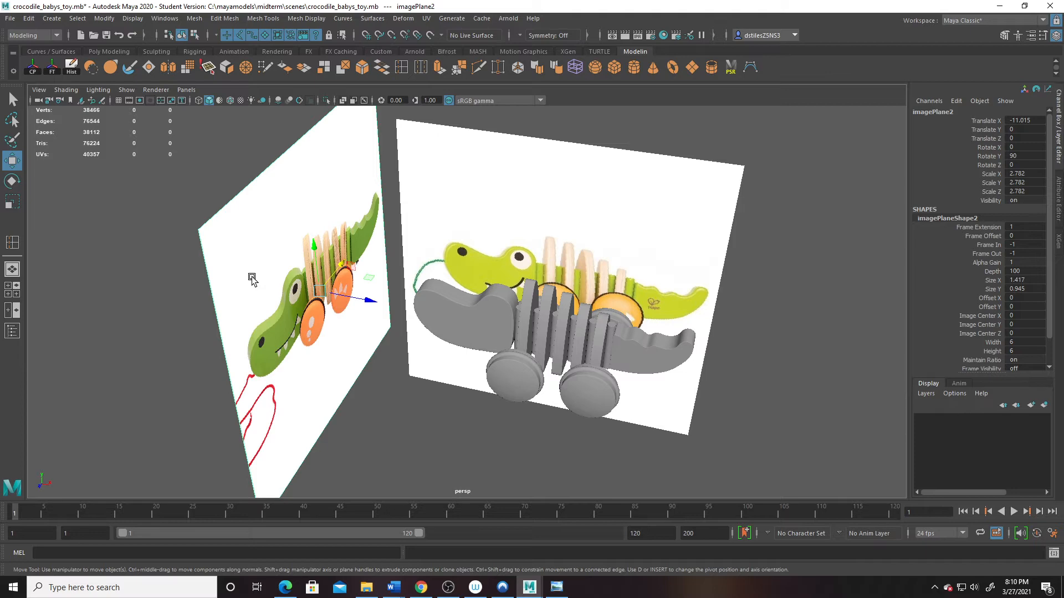
key(Delete)
Step: Try to draw the pull string with the CV Curve Tool as a linear curve from the snout, and delete it
scroll(420, 297, up, 3)
alt+drag(449, 382, 604, 342)
scroll(476, 343, up, 2)
alt+drag(476, 342, 483, 332)
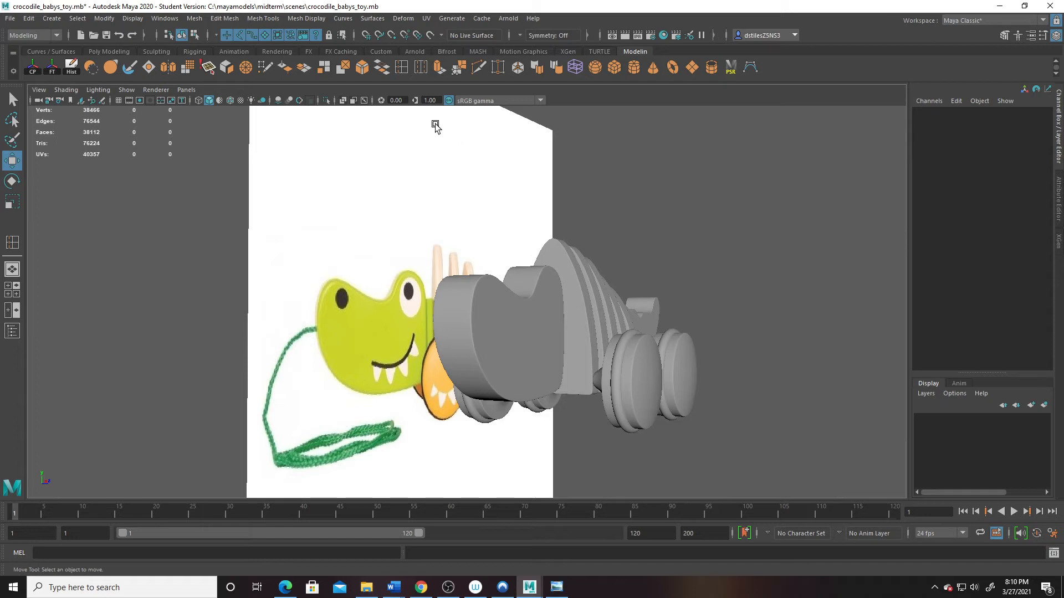
click(55, 19)
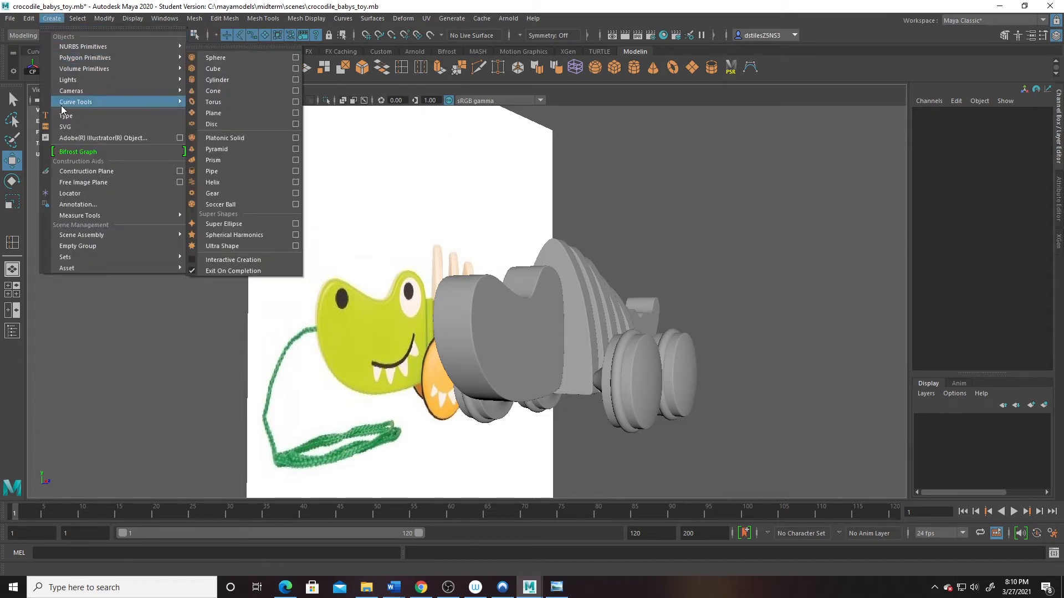
mouse_move(74, 103)
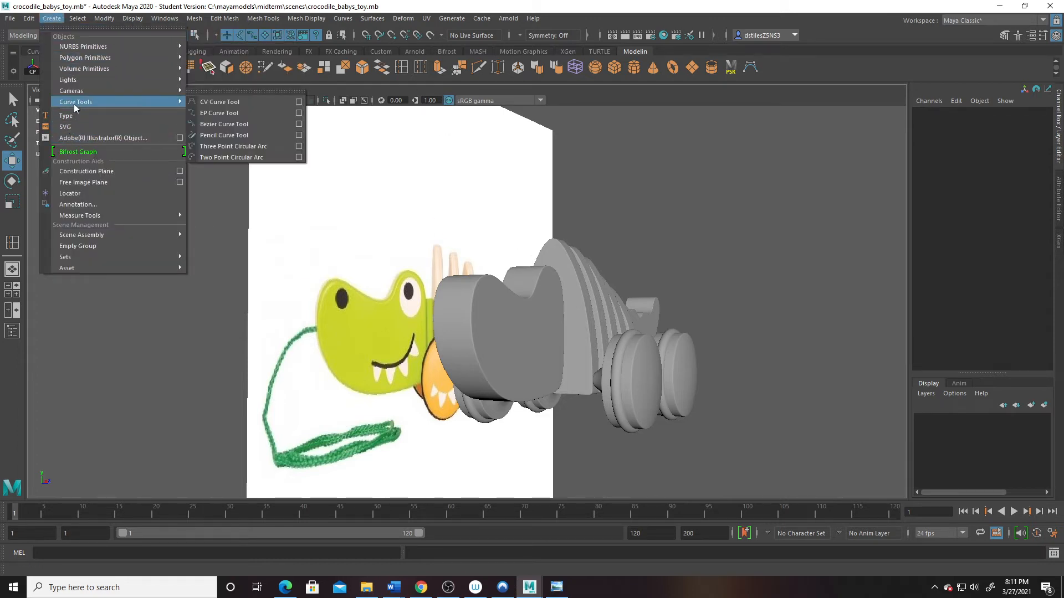
click(239, 104)
alt+drag(507, 345, 439, 351)
click(421, 392)
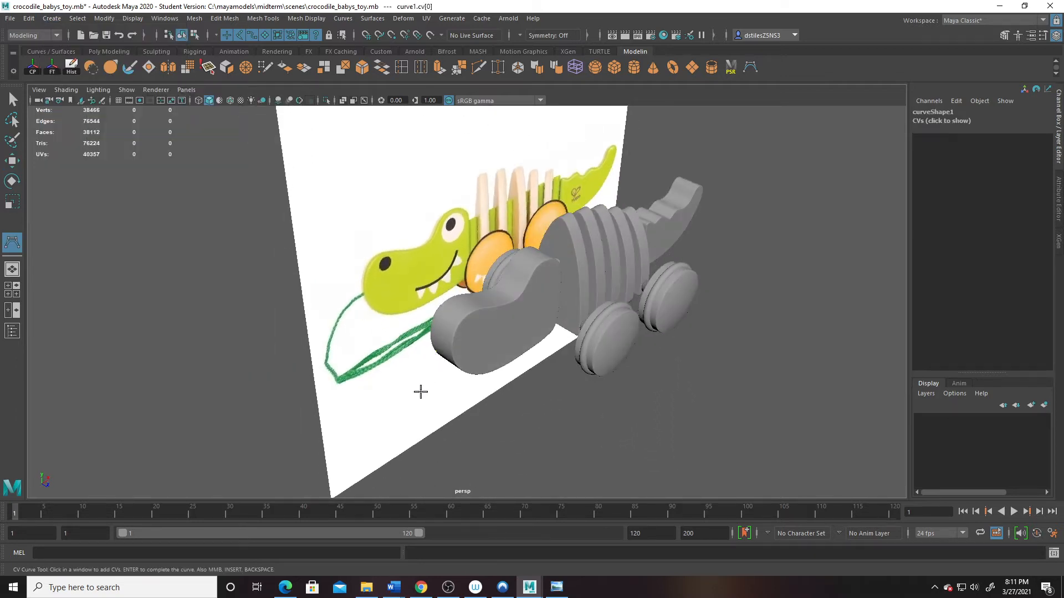
click(436, 352)
click(369, 425)
click(415, 462)
click(522, 457)
click(558, 417)
click(669, 413)
click(669, 456)
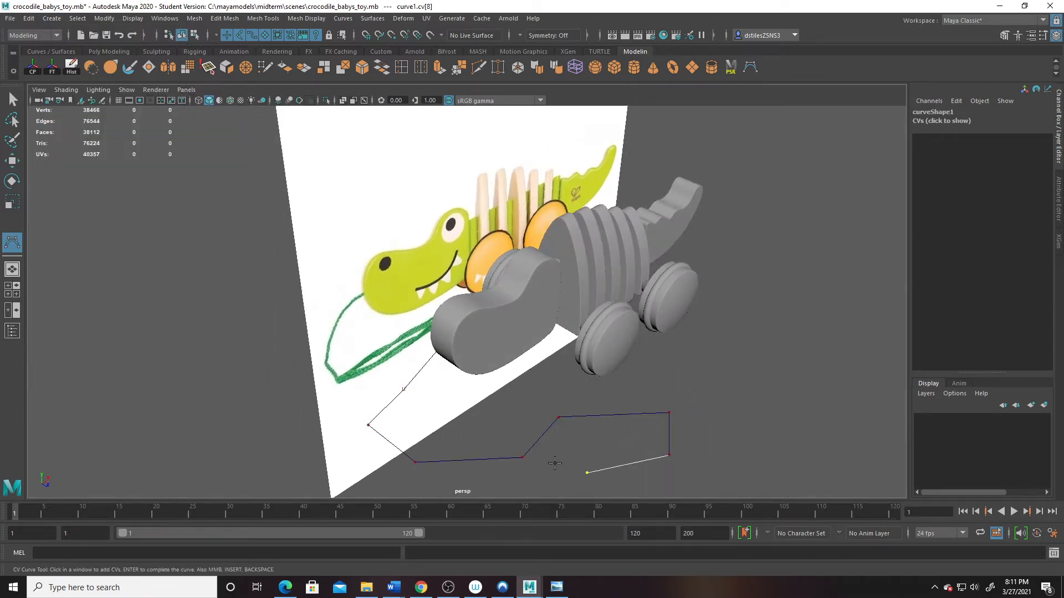
click(587, 472)
key(BackSpace)
key(Return)
key(q)
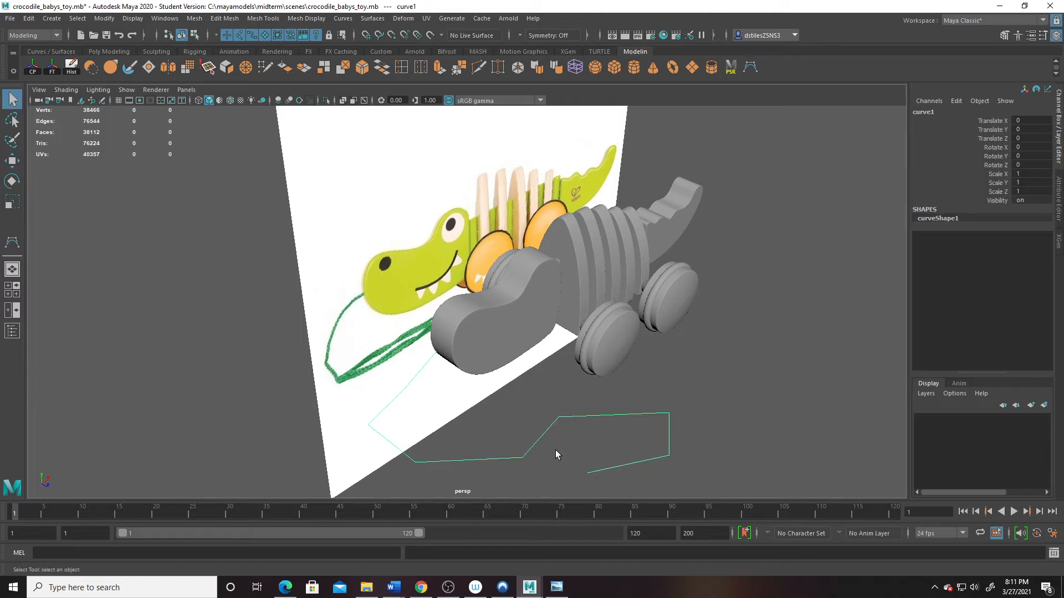
key(Delete)
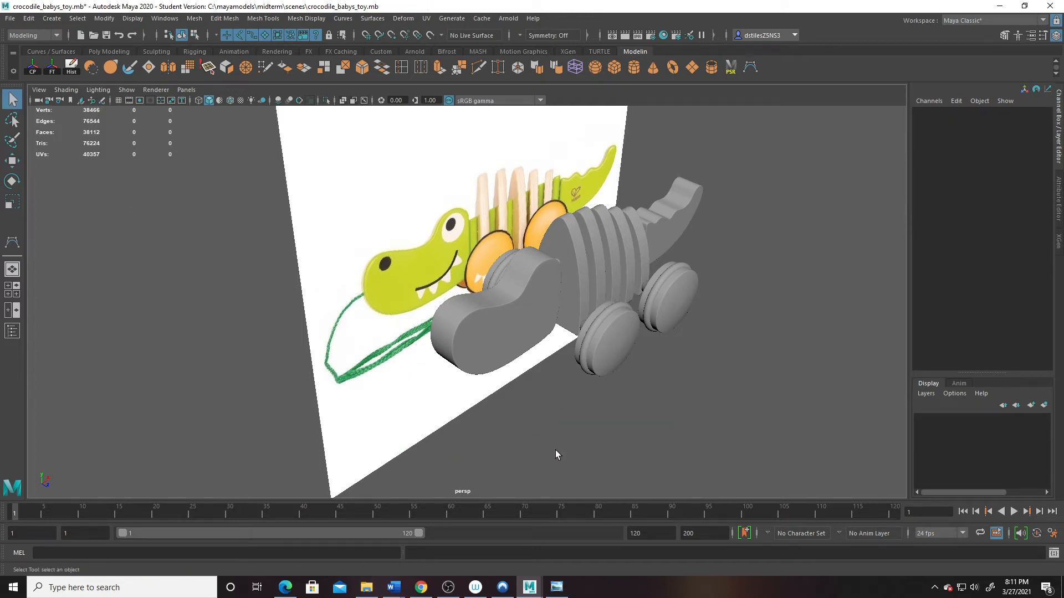
Step: Reset the CV Curve Tool's settings and draw the pull string as a smooth winding curve starting at the snout
double_click(12, 247)
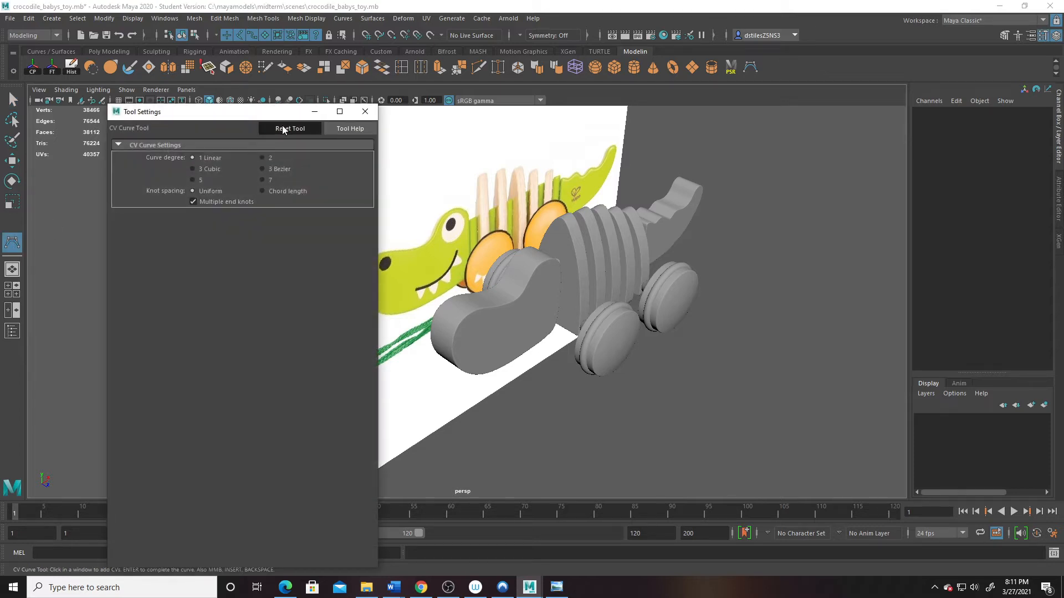
click(365, 112)
alt+drag(499, 434, 468, 367)
click(466, 359)
click(455, 386)
click(452, 420)
click(471, 441)
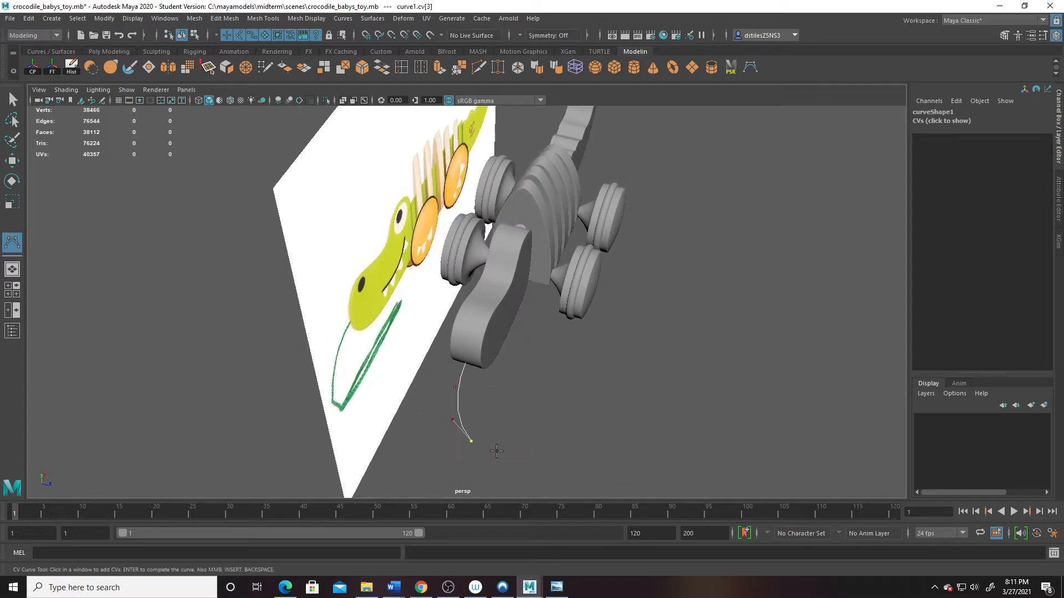
click(501, 446)
click(533, 413)
click(571, 353)
click(609, 353)
click(637, 368)
click(659, 426)
click(678, 437)
click(708, 424)
click(698, 396)
click(682, 385)
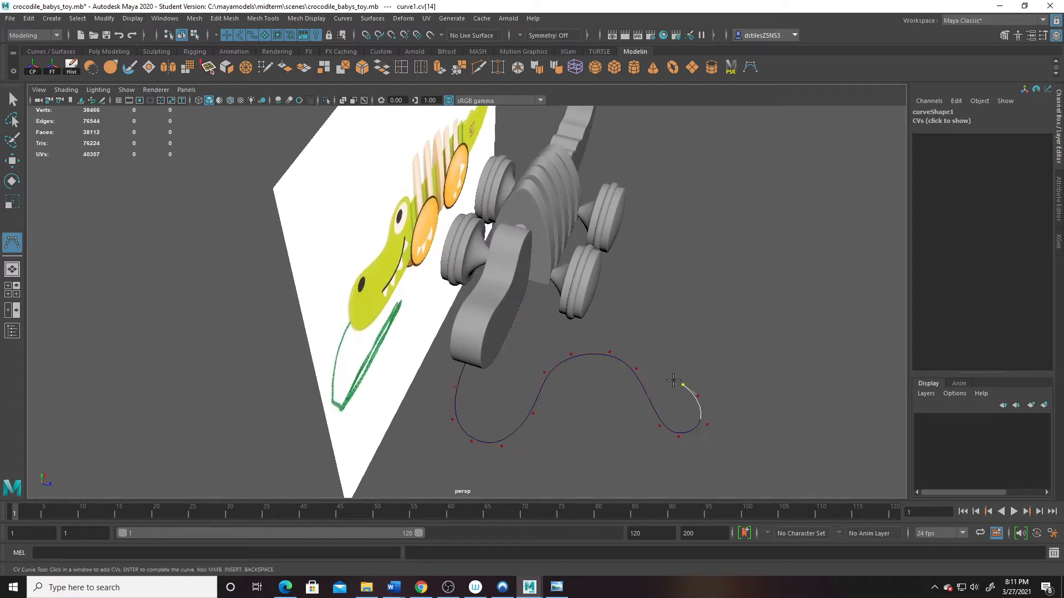
key(Return)
Step: Reshape the string curve's free end by moving its last two control vertices, and return to object mode
alt+drag(610, 387, 410, 301)
alt+drag(414, 308, 594, 400)
right_drag(594, 401, 531, 319)
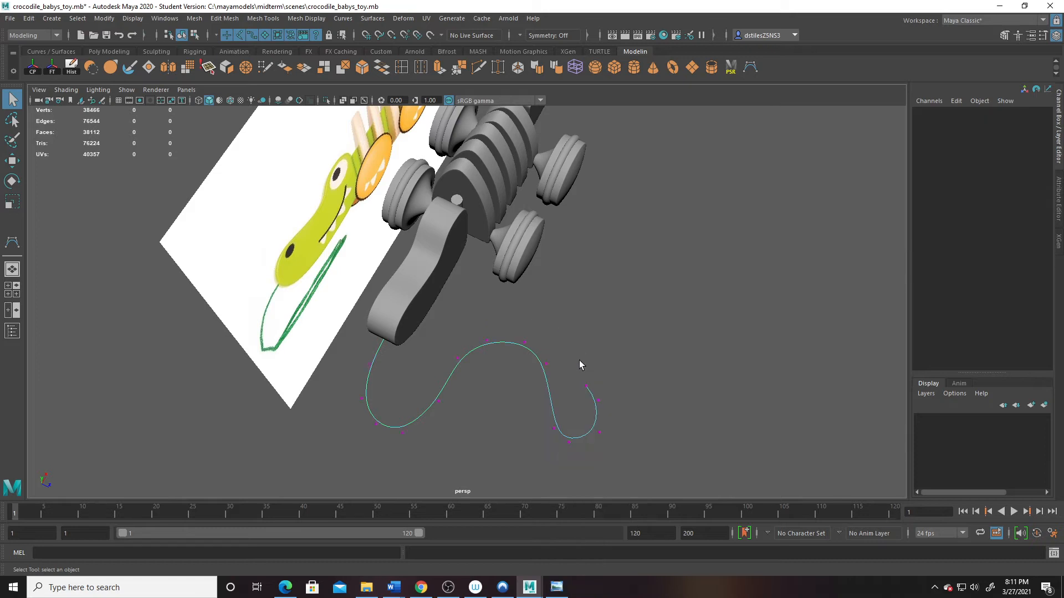
drag(592, 392, 629, 410)
key(w)
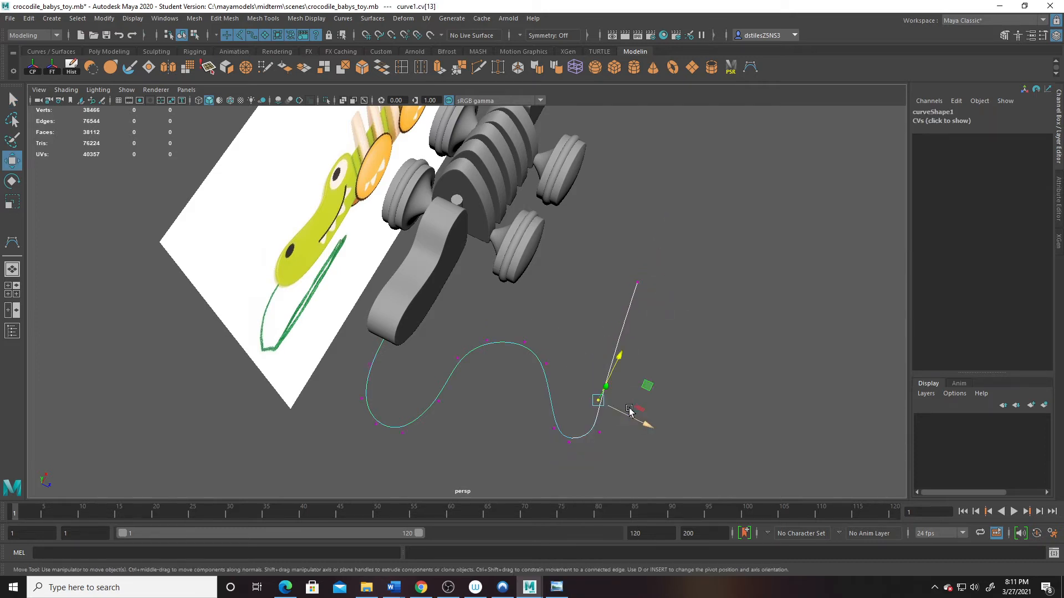
drag(614, 356, 642, 313)
drag(675, 383, 630, 360)
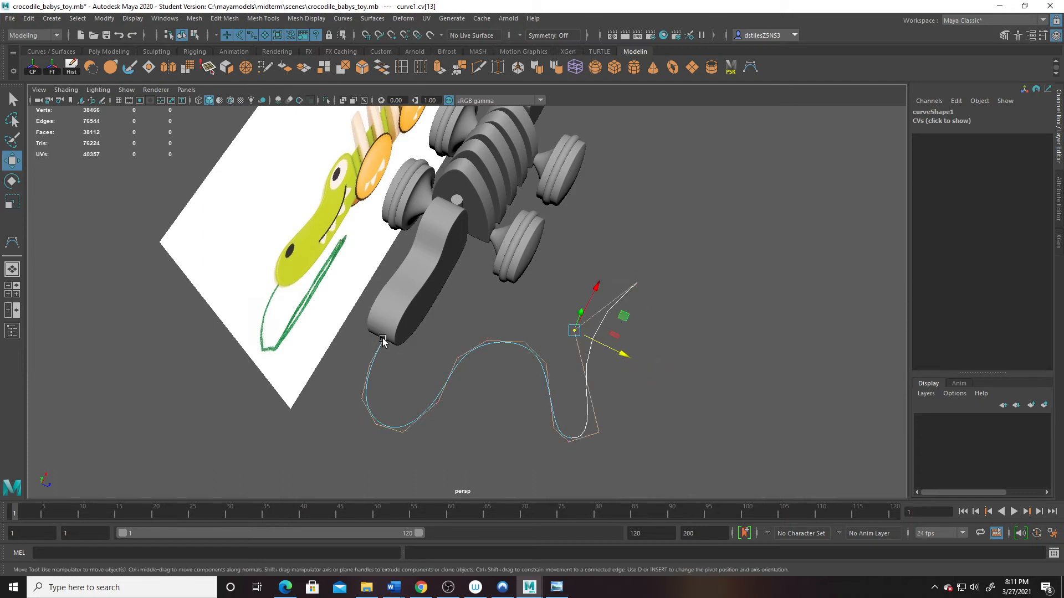
alt+drag(409, 379, 517, 351)
key(F8)
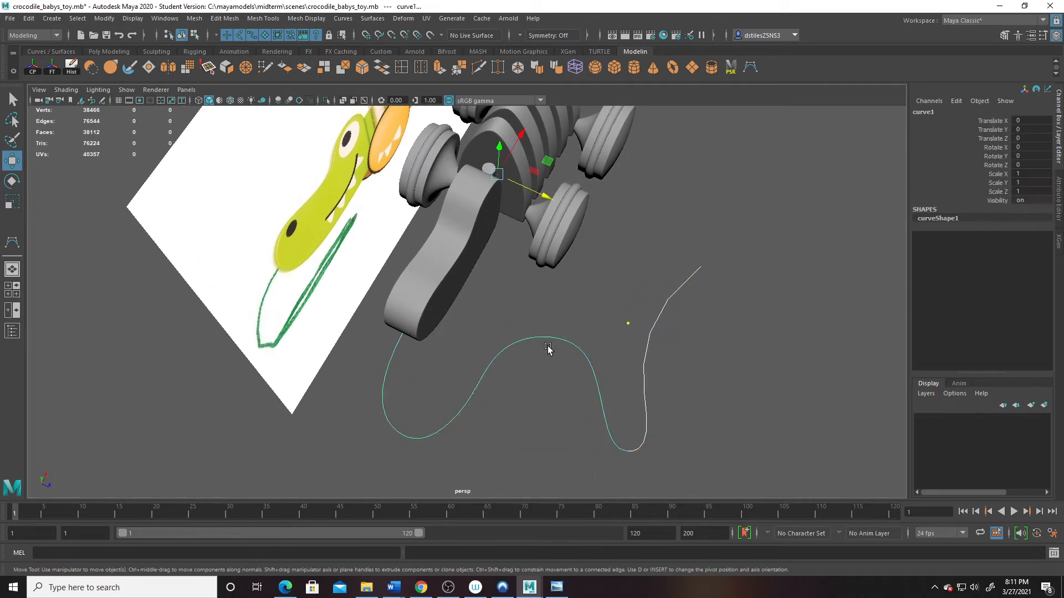
alt+drag(587, 353, 513, 332)
click(586, 327)
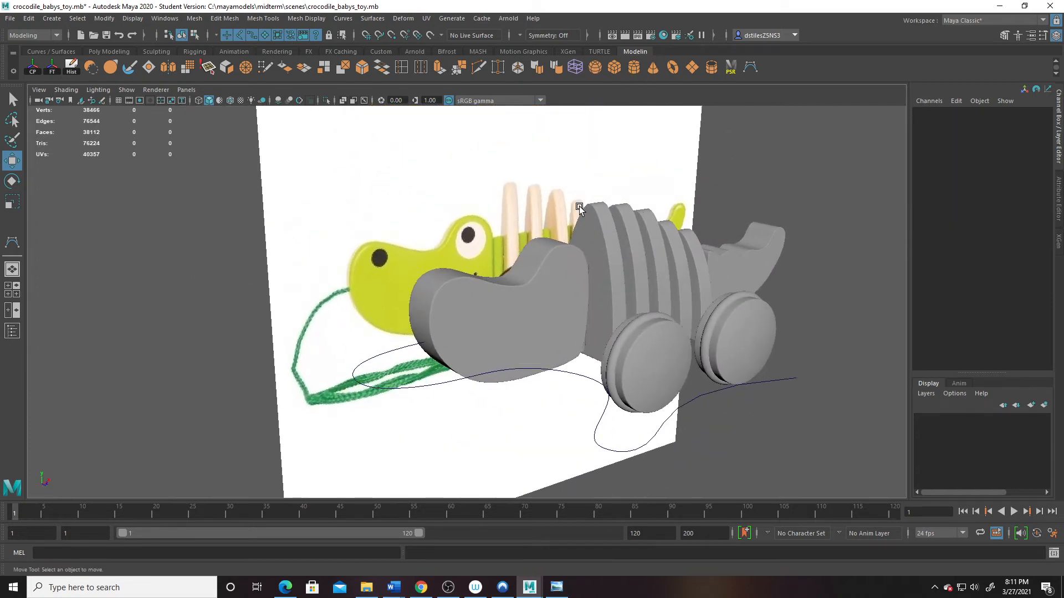
Step: Create a polygon cylinder, move it in front of the snout to Translate X -6.527, and set its radius to 0.1
click(599, 281)
drag(636, 297, 429, 342)
click(946, 237)
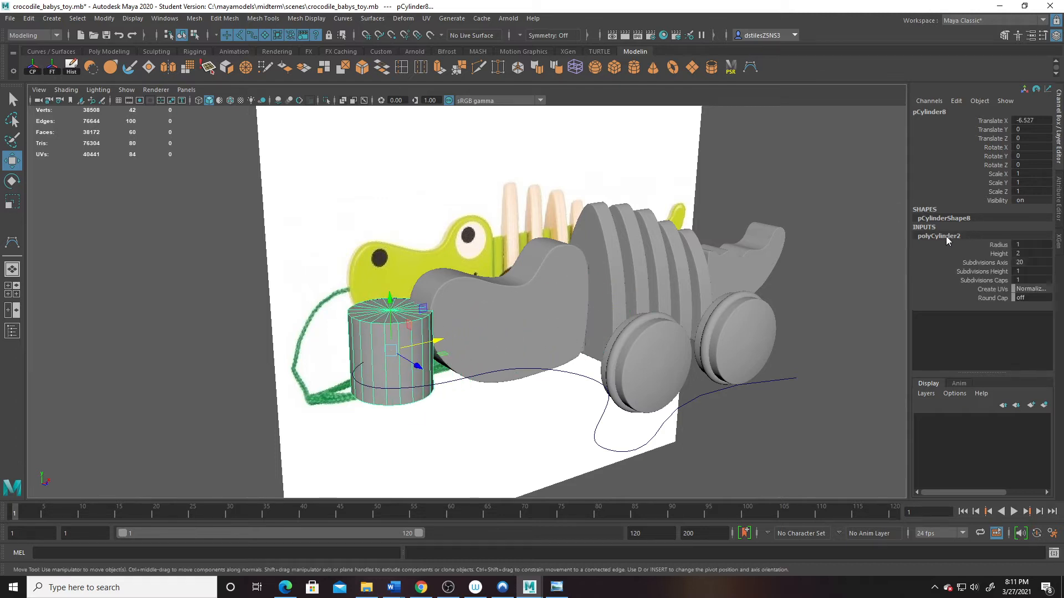
click(1020, 242)
text(.1)
key(Return)
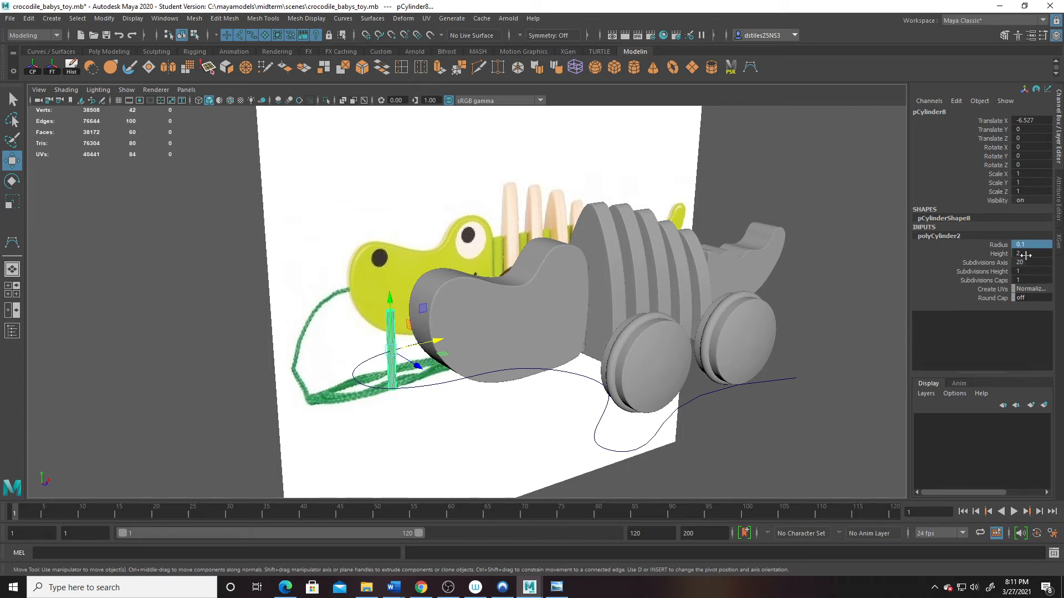
Step: Set the string cylinder's radius to 0.05
click(1026, 255)
click(1041, 245)
key(Return)
Step: Set the string cylinder's radius to 0.07 and its axis subdivisions to 12
alt+right_drag(522, 319, 641, 416)
alt+middle_drag(206, 266, 292, 261)
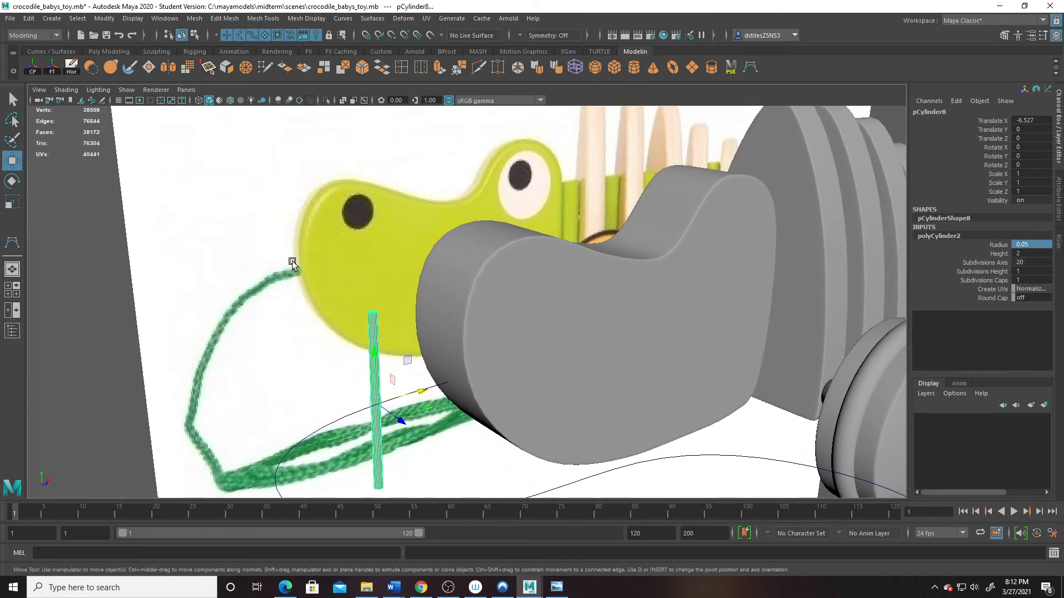
alt+right_drag(786, 272, 848, 271)
click(1031, 244)
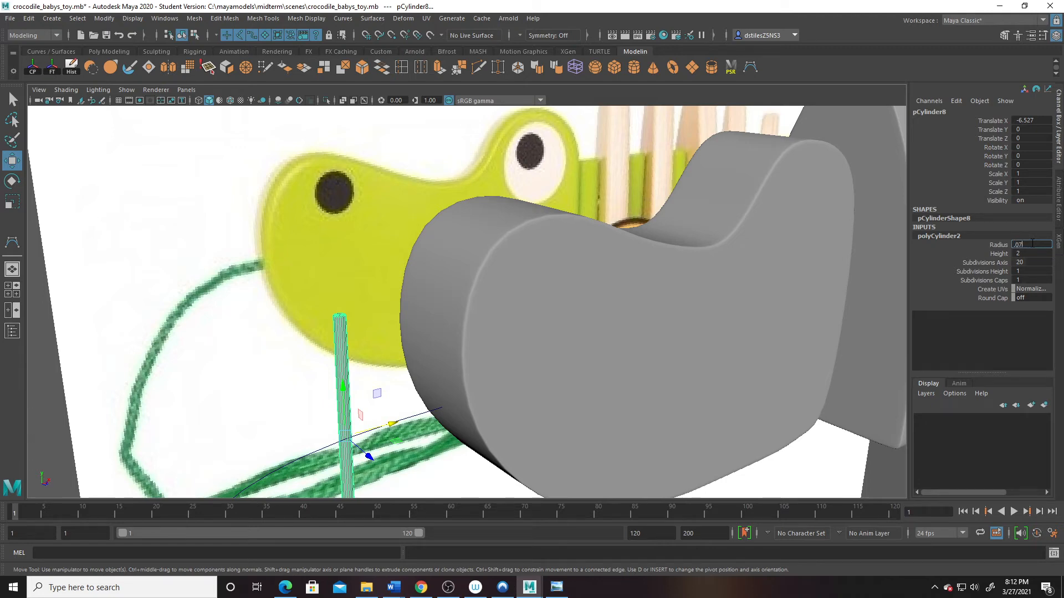
key(Return)
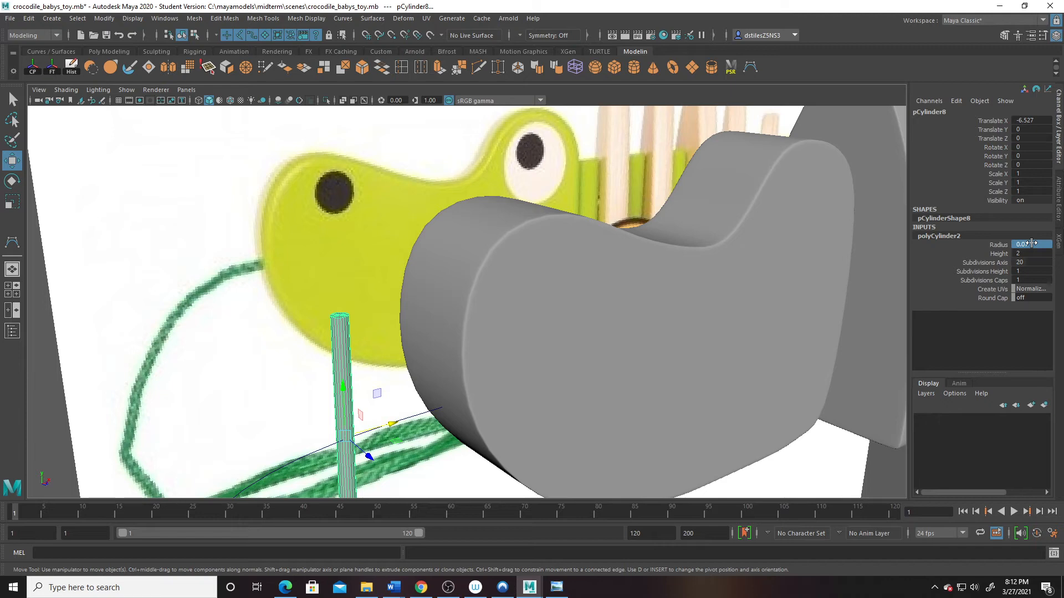
click(1027, 261)
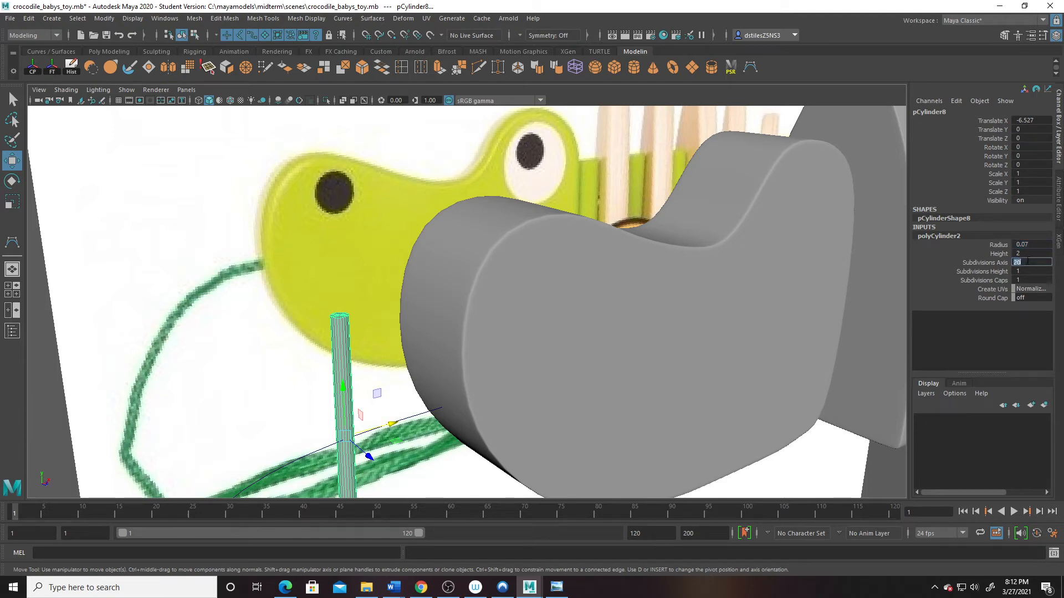
key(Return)
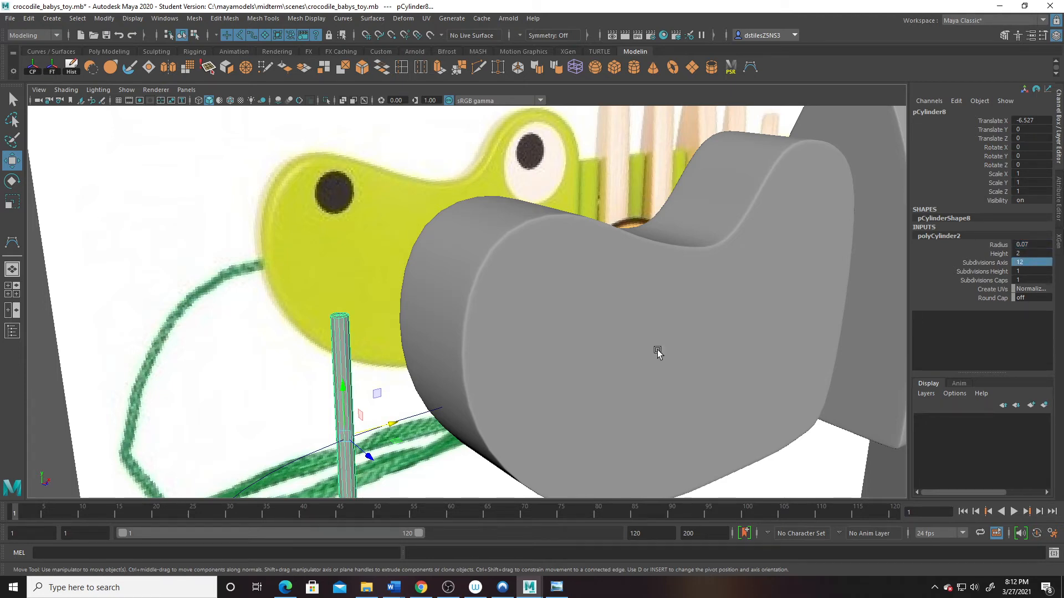
Step: Delete the cylinder's side faces and bottom cap, keeping only the top cap disk as the string's profile
alt+middle_drag(347, 319, 347, 292)
right_drag(340, 282, 341, 318)
drag(309, 308, 367, 340)
key(Delete)
alt+middle_drag(362, 372, 359, 232)
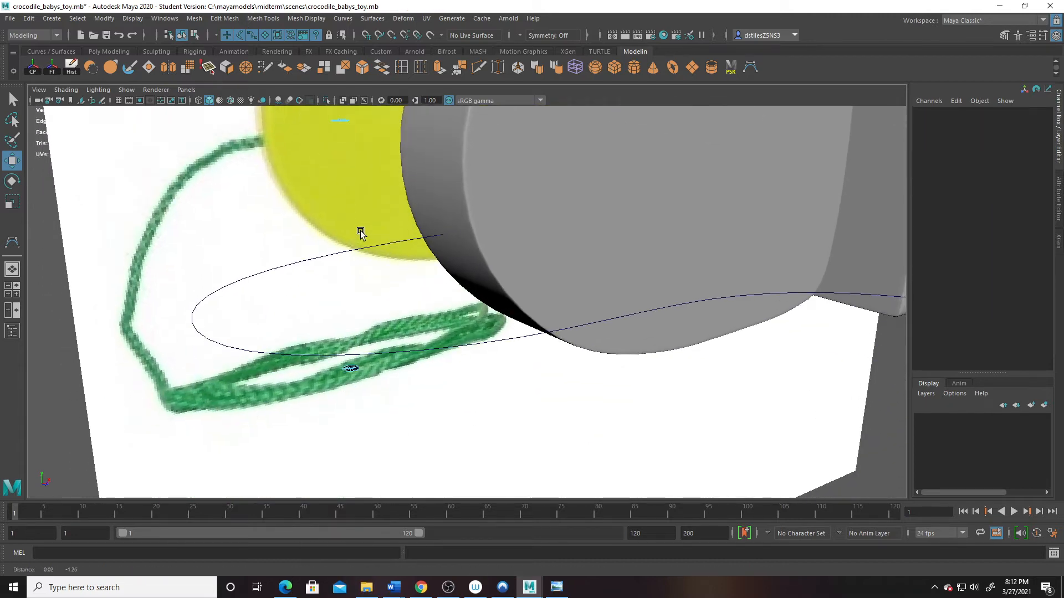
drag(318, 360, 375, 397)
key(Delete)
alt+middle_drag(442, 235, 457, 386)
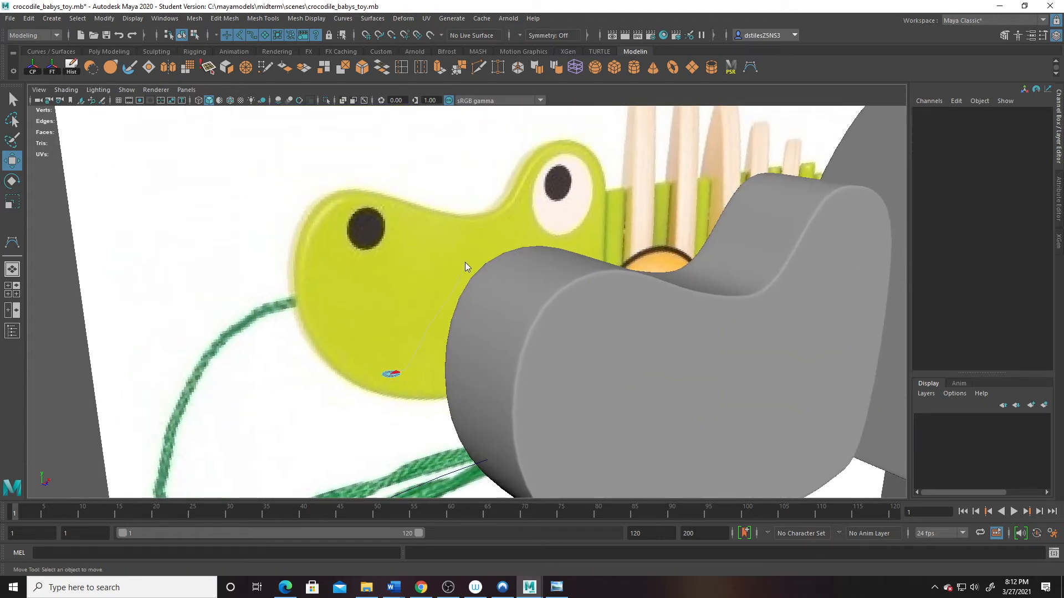
Step: Center the disk's pivot and move it to the start of the string curve under the snout, at Translate X -5.711, Y -0.942
right_drag(465, 263, 467, 266)
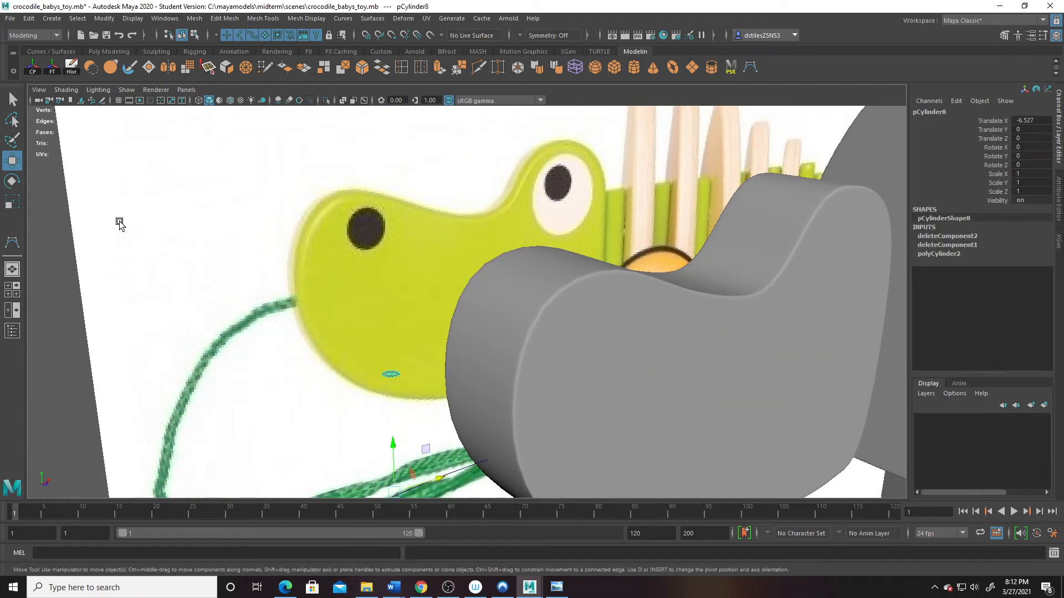
click(33, 67)
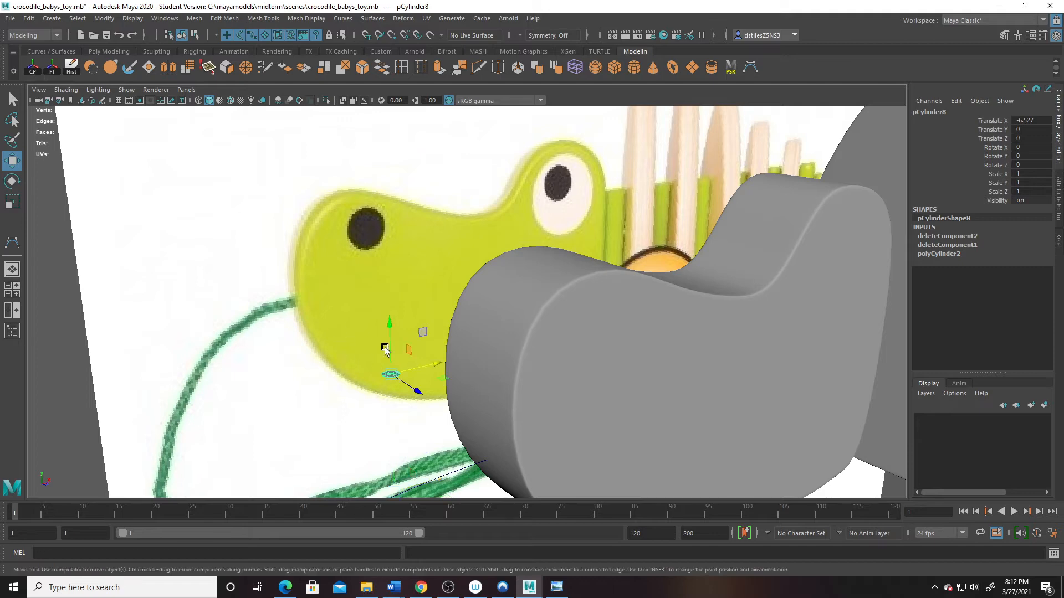
drag(391, 374, 503, 427)
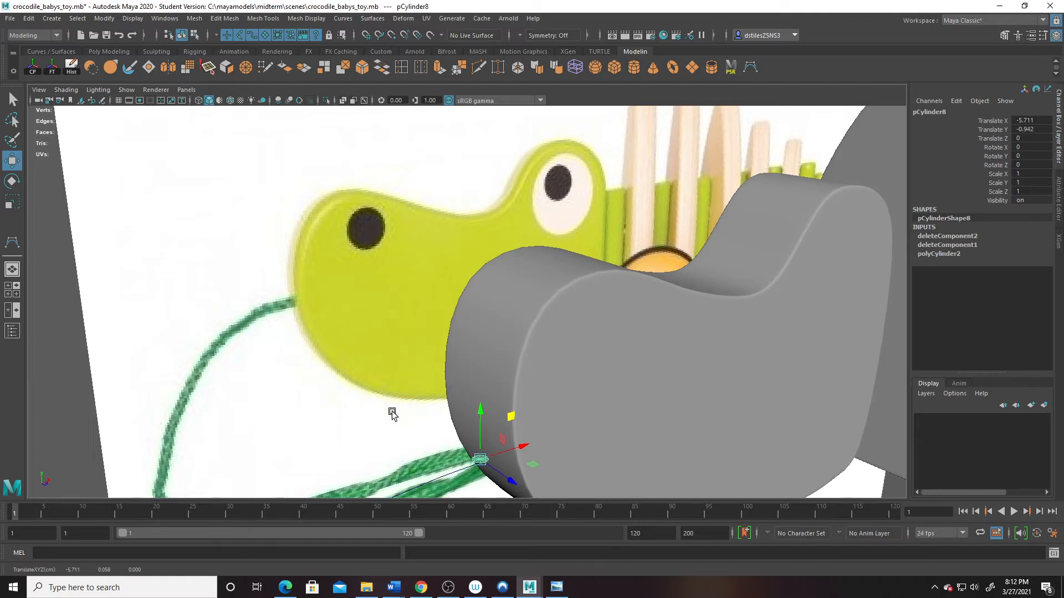
key(f)
alt+right_drag(536, 432, 299, 323)
alt+drag(300, 323, 364, 356)
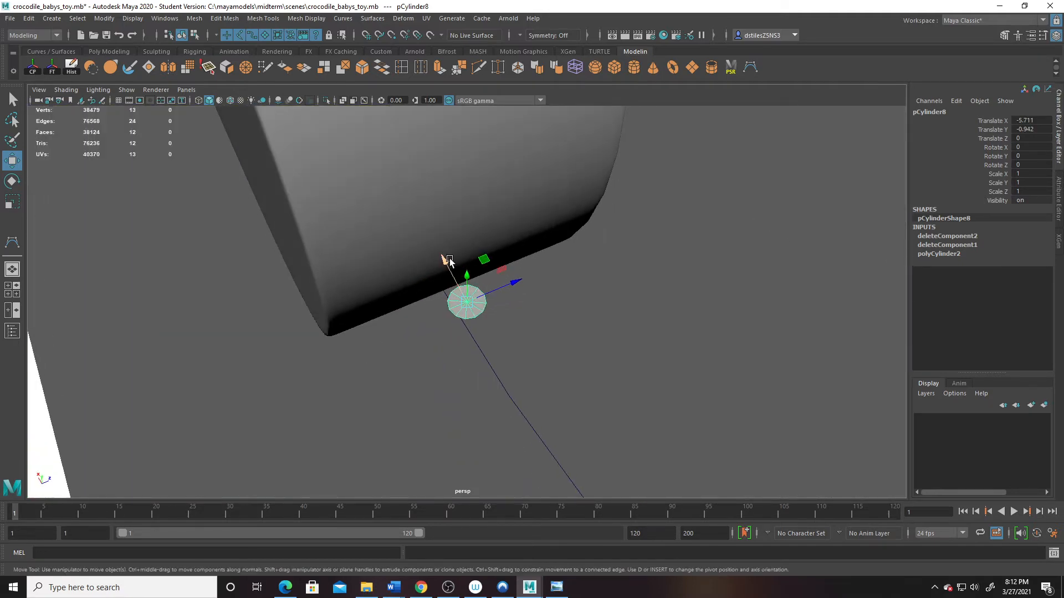
Step: Turn the disk to Rotate Z 104.057 and shift it against the snout near the curve's start, with Translate Z -0.035
mouse_move(447, 257)
mouse_down()
mouse_move(431, 238)
mouse_move(439, 244)
mouse_up()
drag(497, 261, 385, 295)
key(e)
alt+right_drag(385, 295, 444, 348)
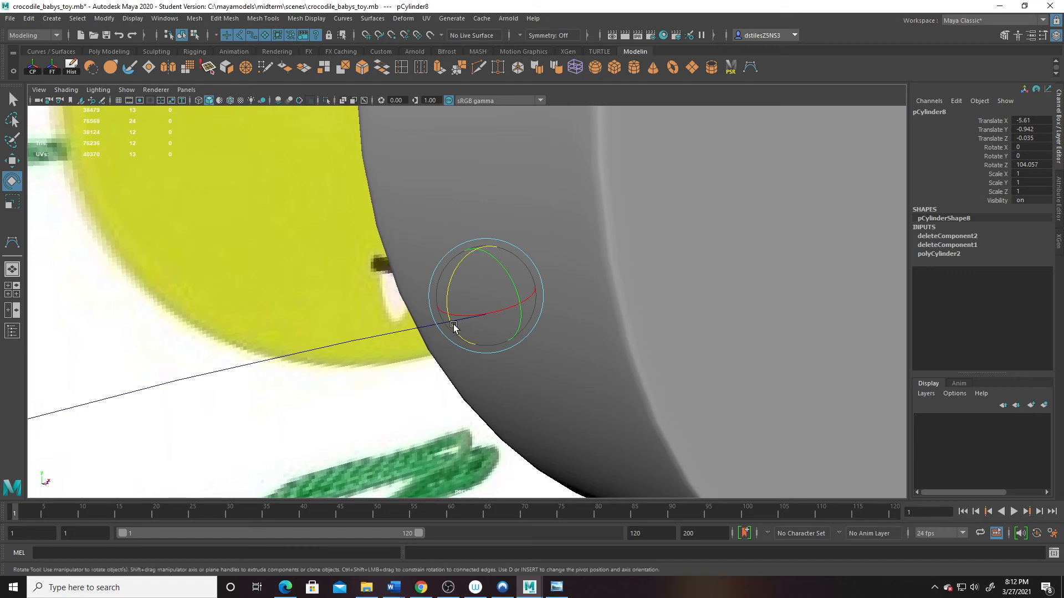
alt+middle_drag(465, 326, 471, 341)
key(w)
drag(465, 317, 451, 323)
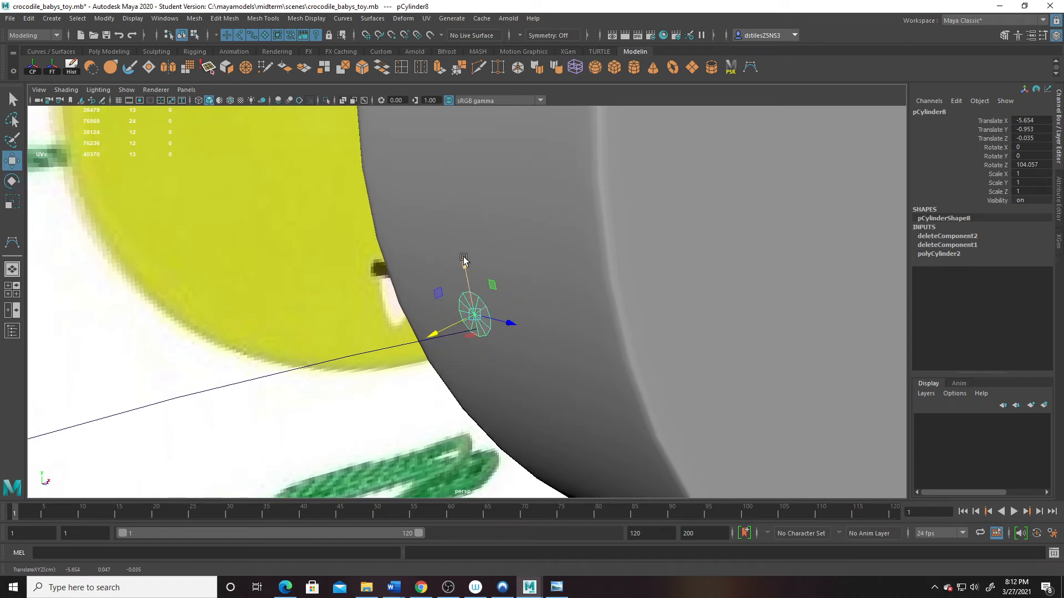
drag(467, 262, 295, 330)
Step: Select the string curve's first control vertex and adjust its position toward the disk's center
click(297, 331)
right_drag(297, 314, 243, 307)
alt+drag(266, 313, 451, 368)
alt+drag(451, 367, 513, 322)
alt+drag(387, 325, 396, 336)
drag(501, 325, 511, 325)
alt+drag(311, 289, 471, 364)
key(q)
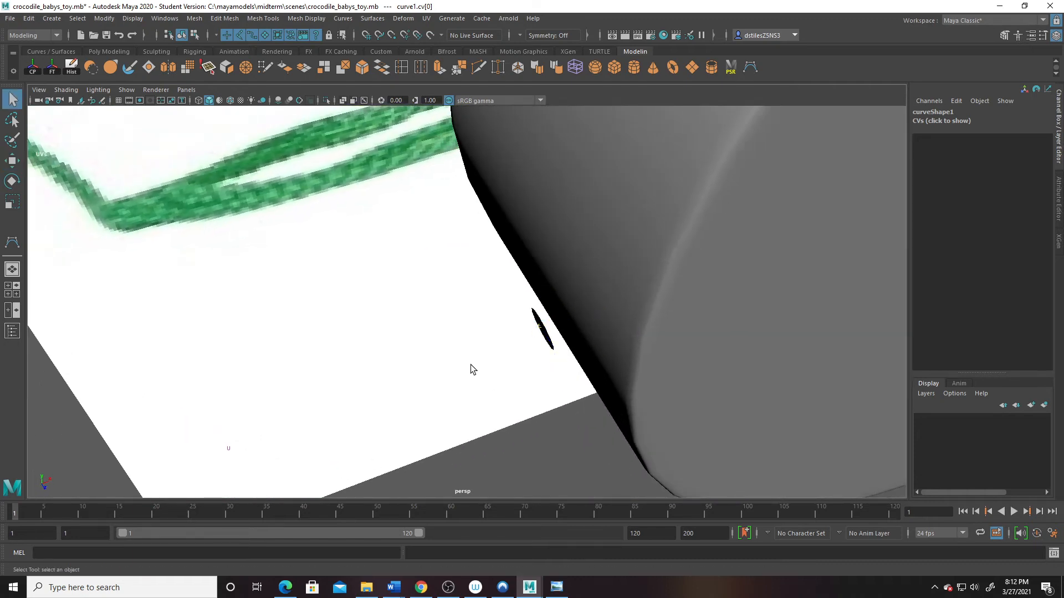
Step: Return the curve to object mode and nudge the disk over the curve's start, at Translate X -5.643, Y -0.996, Z -0.035
alt+right_drag(523, 426, 422, 410)
alt+drag(421, 410, 286, 374)
right_drag(168, 354, 221, 299)
alt+drag(218, 384, 459, 418)
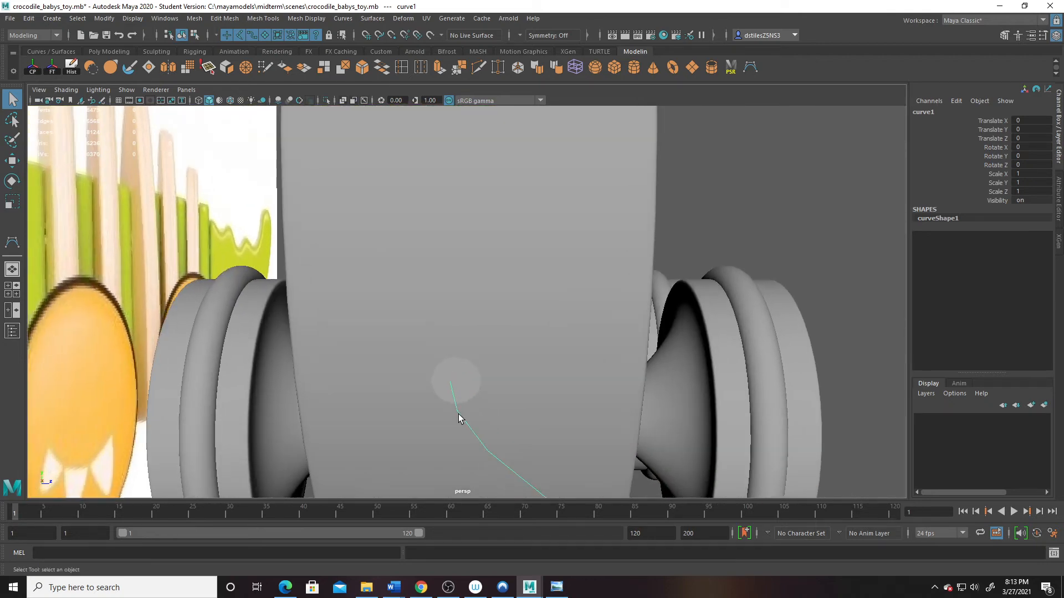
click(468, 388)
key(w)
mouse_move(507, 380)
mouse_down()
mouse_move(484, 368)
mouse_move(494, 375)
mouse_up()
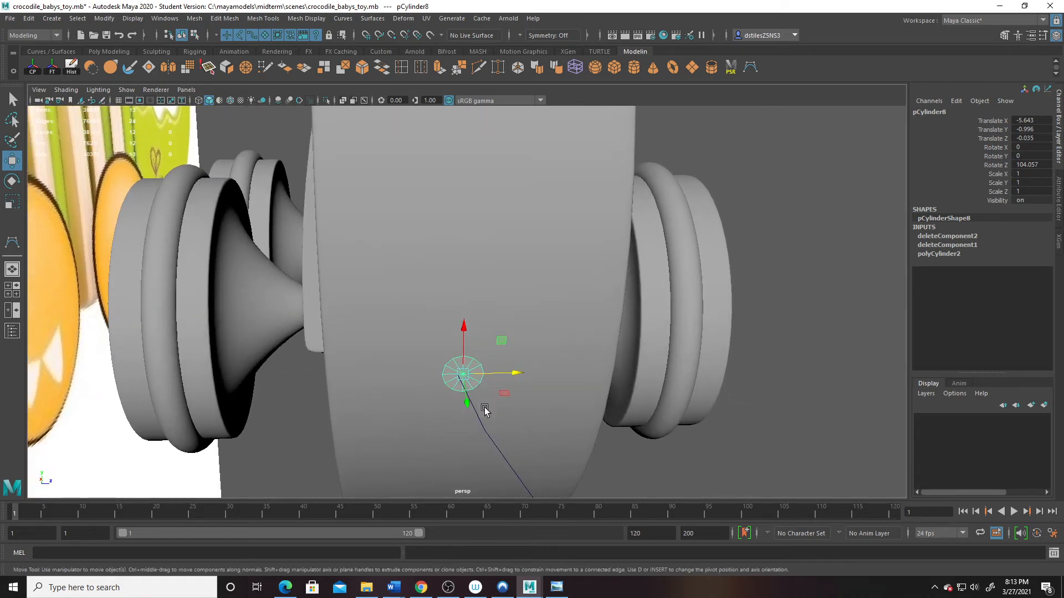
Step: Show the wireframe over the shaded models and align the curve's first control vertex with the disk's center
click(490, 439)
right_click(491, 443)
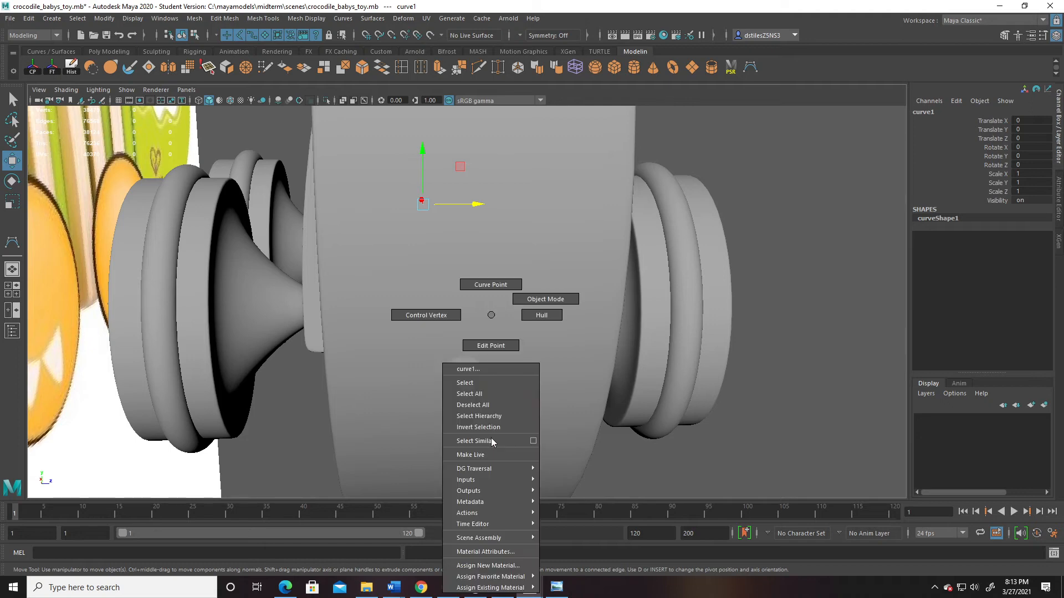
click(430, 314)
click(231, 102)
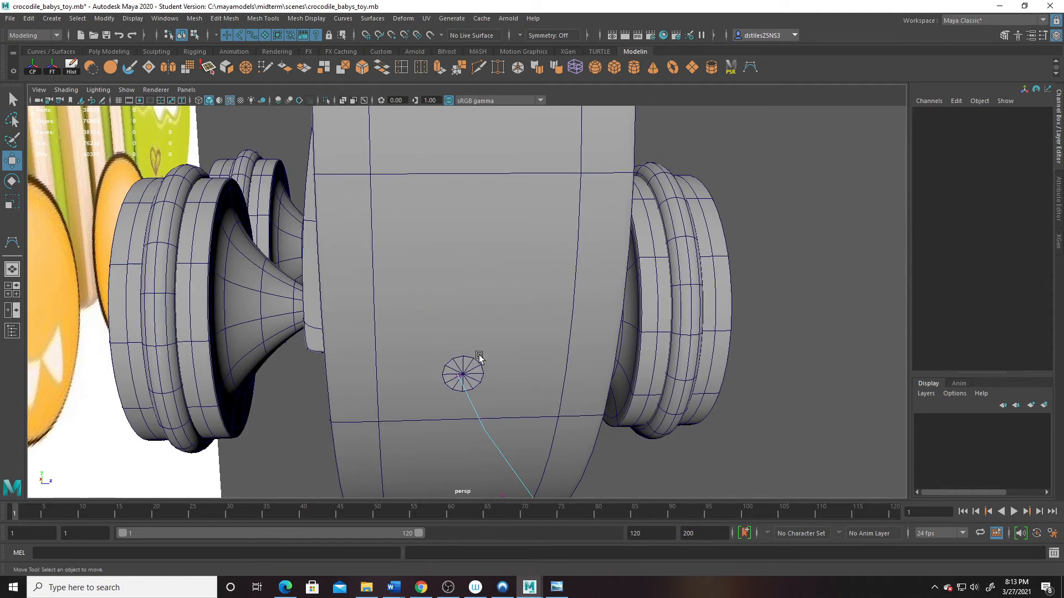
scroll(444, 402, up, 4)
mouse_move(438, 400)
mouse_down()
mouse_move(471, 426)
mouse_move(498, 409)
mouse_up()
key(q)
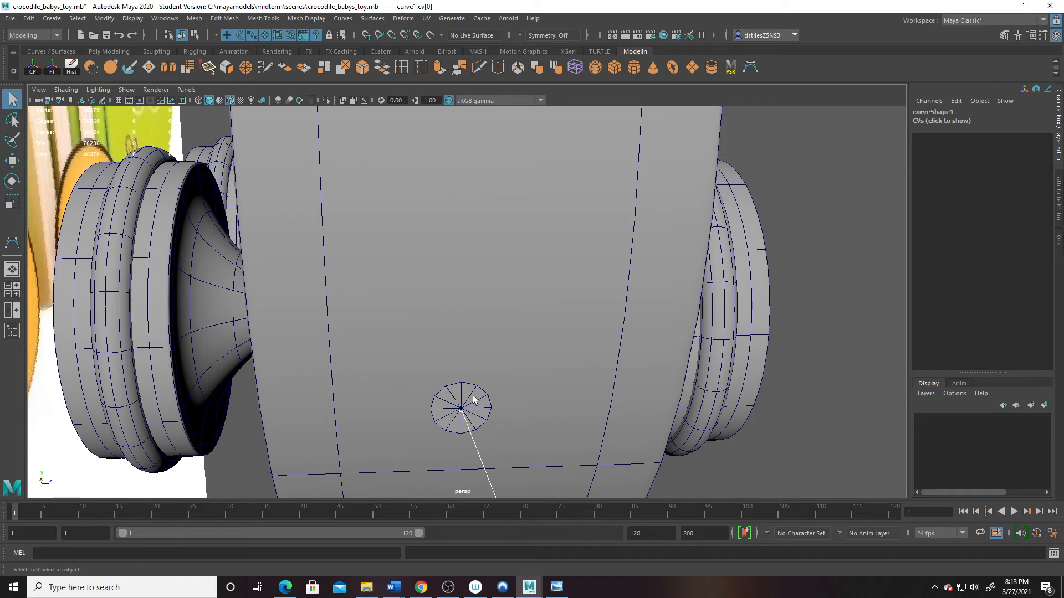
Step: Select the string curve in object mode and add all of the disk's faces to the selection
click(475, 401)
scroll(488, 445, down, 3)
alt+drag(531, 388, 636, 432)
click(643, 418)
scroll(543, 393, up, 5)
alt+drag(543, 394, 566, 328)
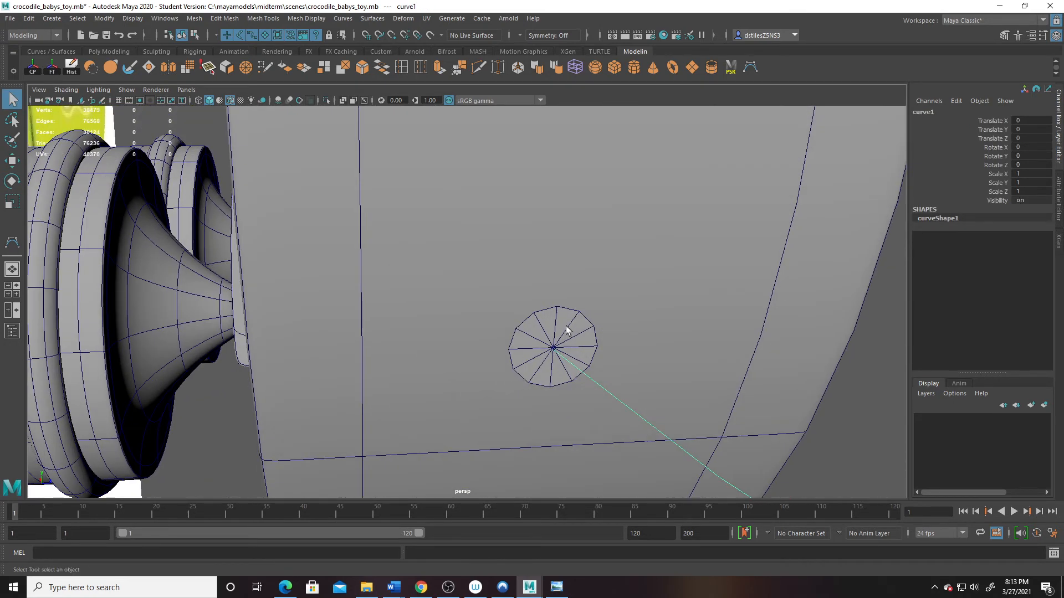
right_drag(566, 328, 567, 334)
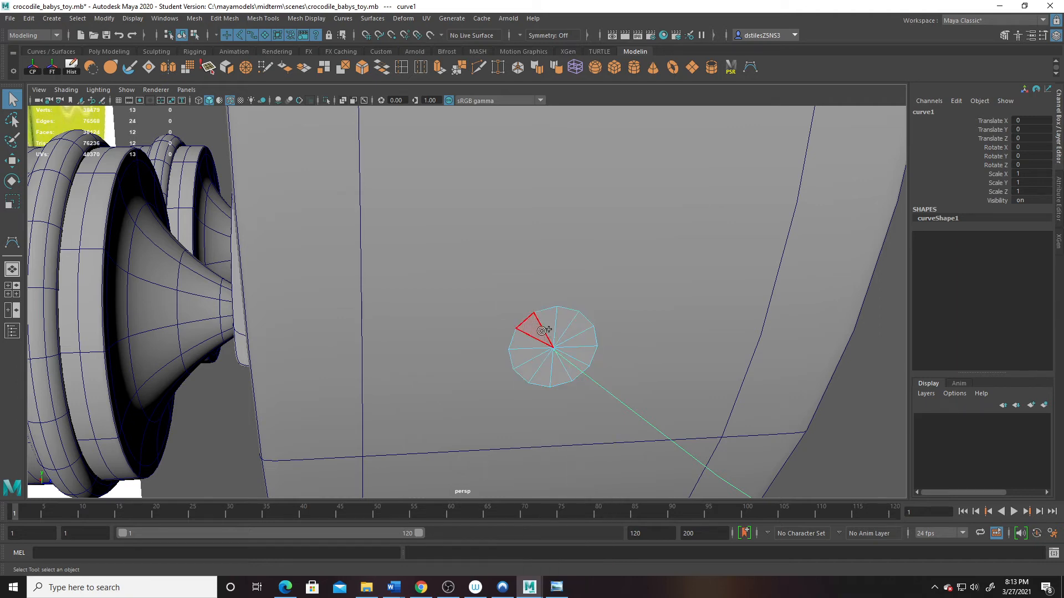
mouse_move(542, 331)
shift+mouse_down()
mouse_move(559, 363)
mouse_move(546, 341)
shift+mouse_up()
scroll(579, 313, down, 2)
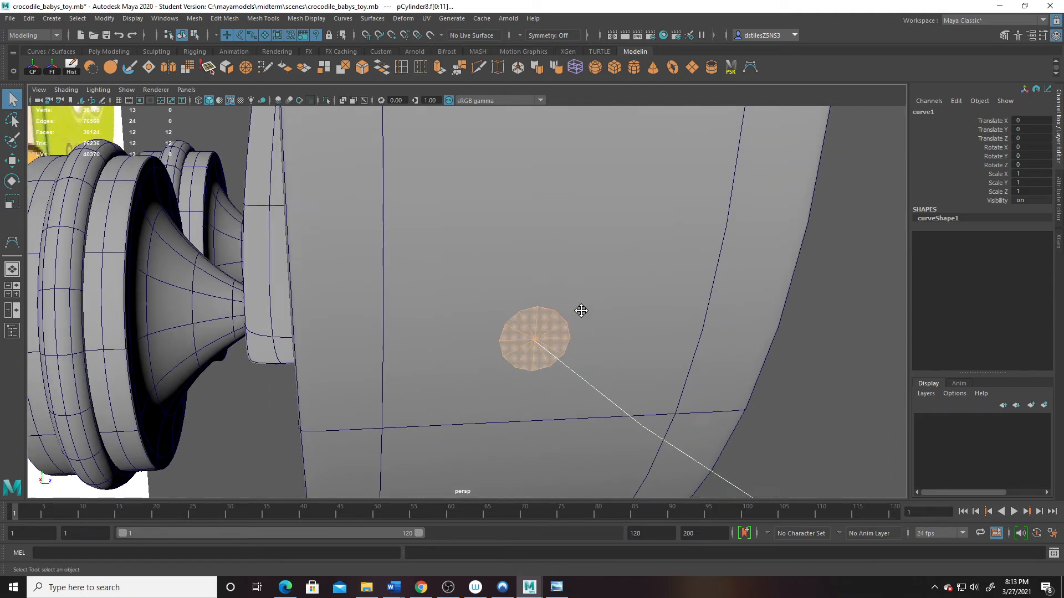
alt+drag(581, 311, 343, 316)
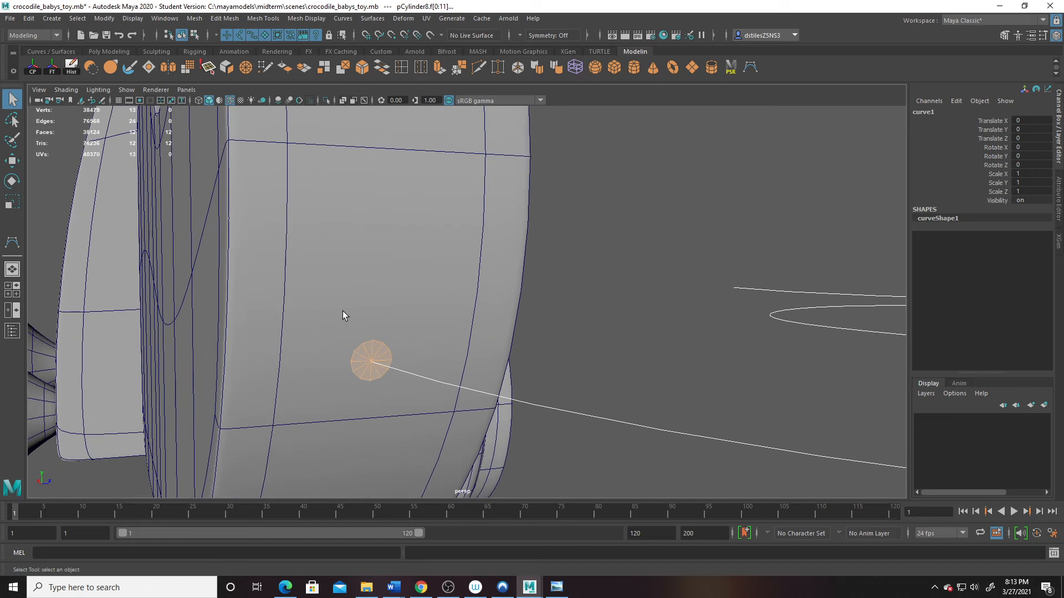
Step: Extrude the disk faces along the string curve and set the extrusion to 25 divisions
click(440, 72)
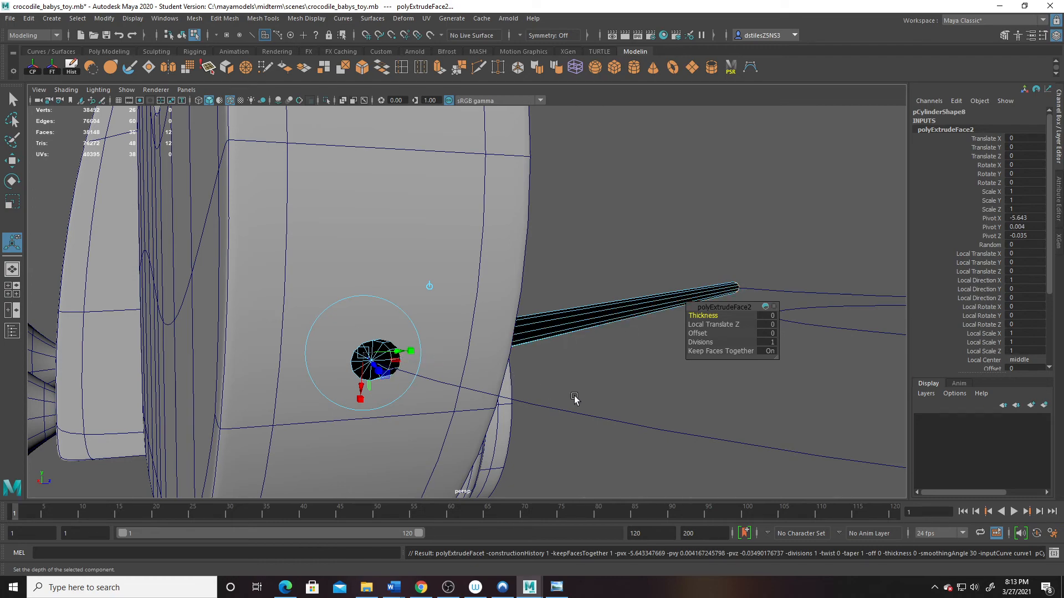
alt+right_drag(575, 399, 413, 305)
alt+drag(411, 304, 437, 351)
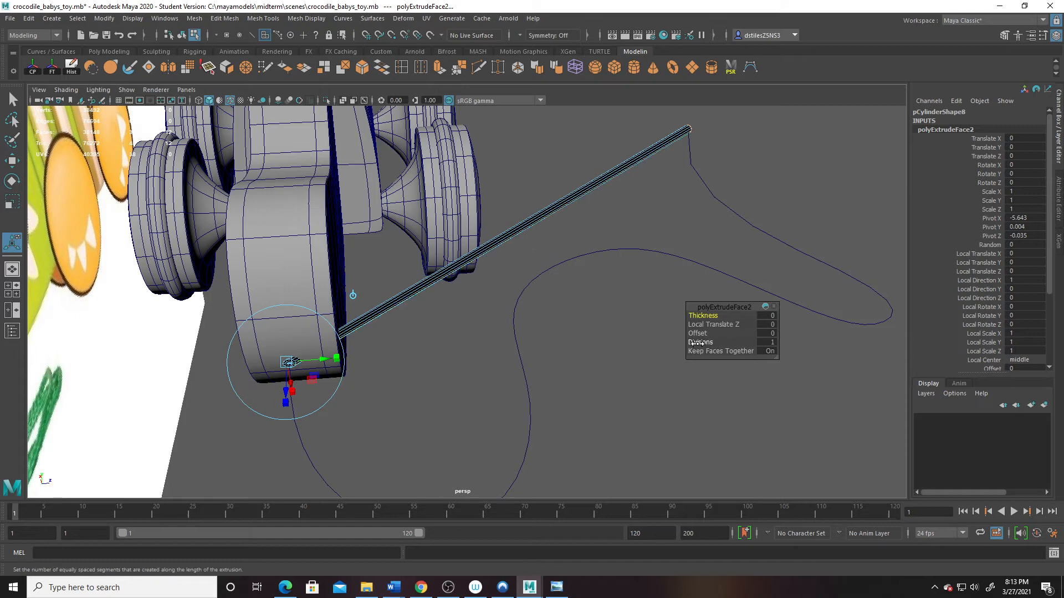
drag(697, 342, 916, 370)
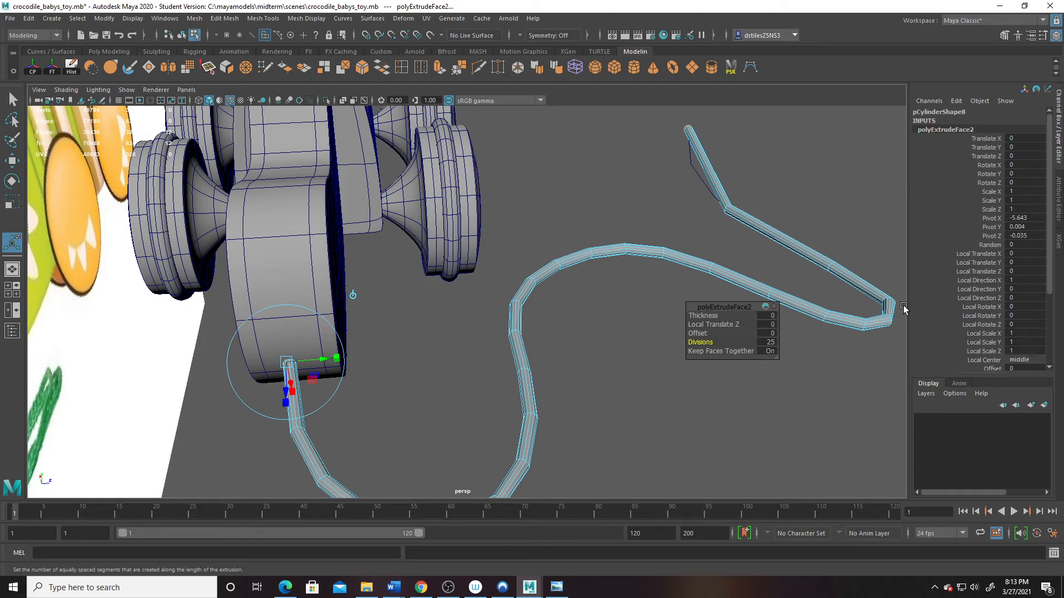
Step: Increase the string extrusion to 38 divisions for a smoother bend
scroll(965, 314, down, 3)
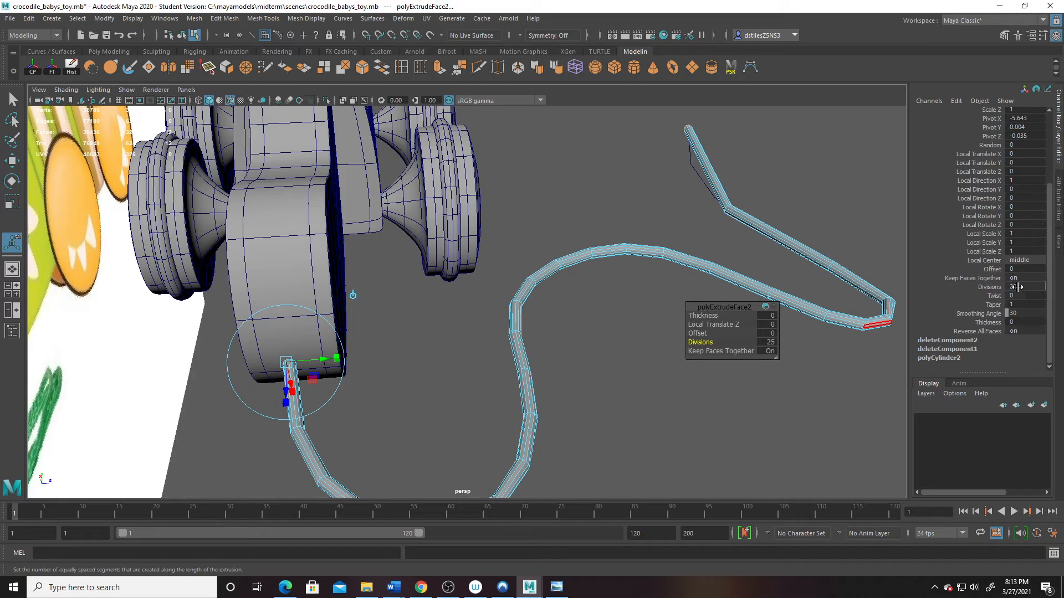
alt+drag(826, 339, 530, 316)
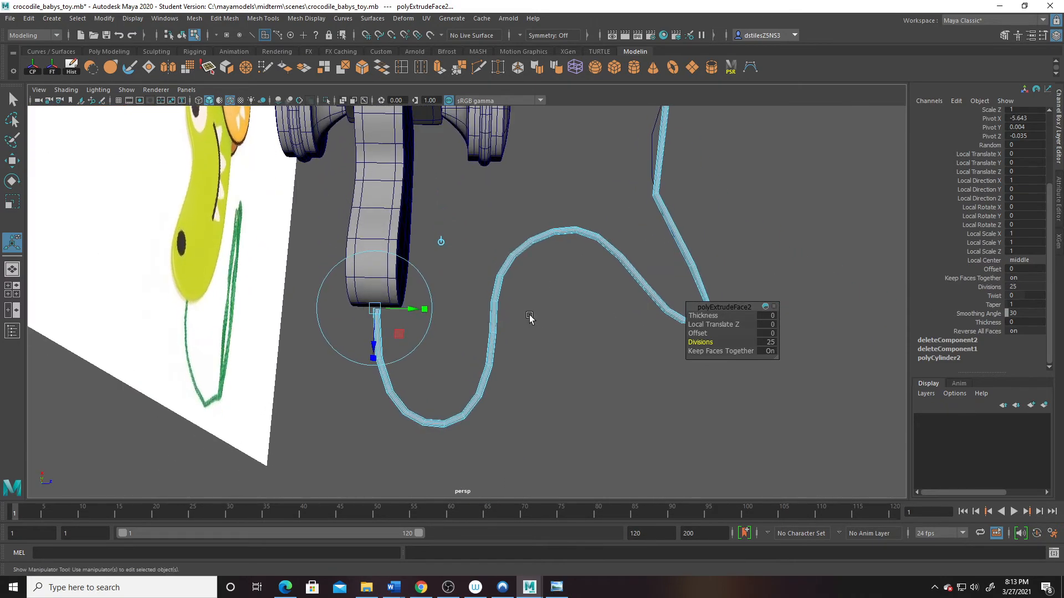
alt+right_drag(530, 317, 683, 370)
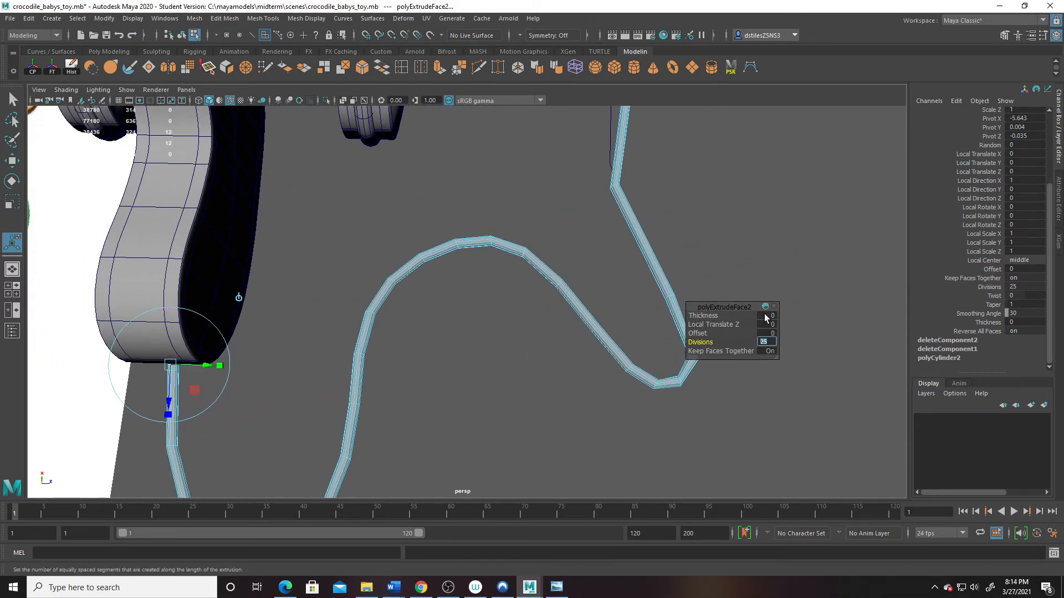
key(Return)
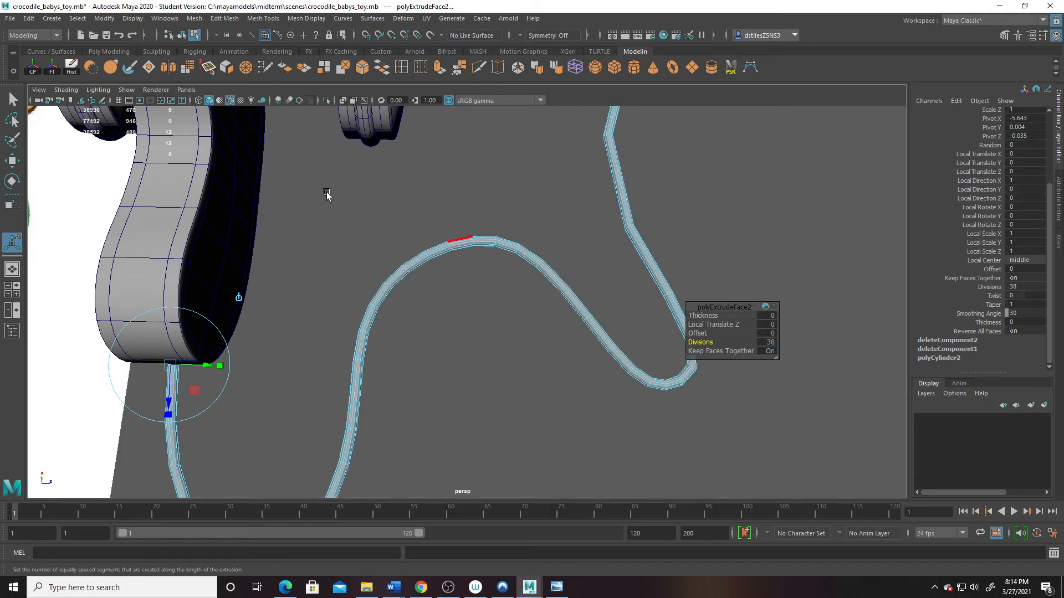
alt+drag(327, 194, 456, 350)
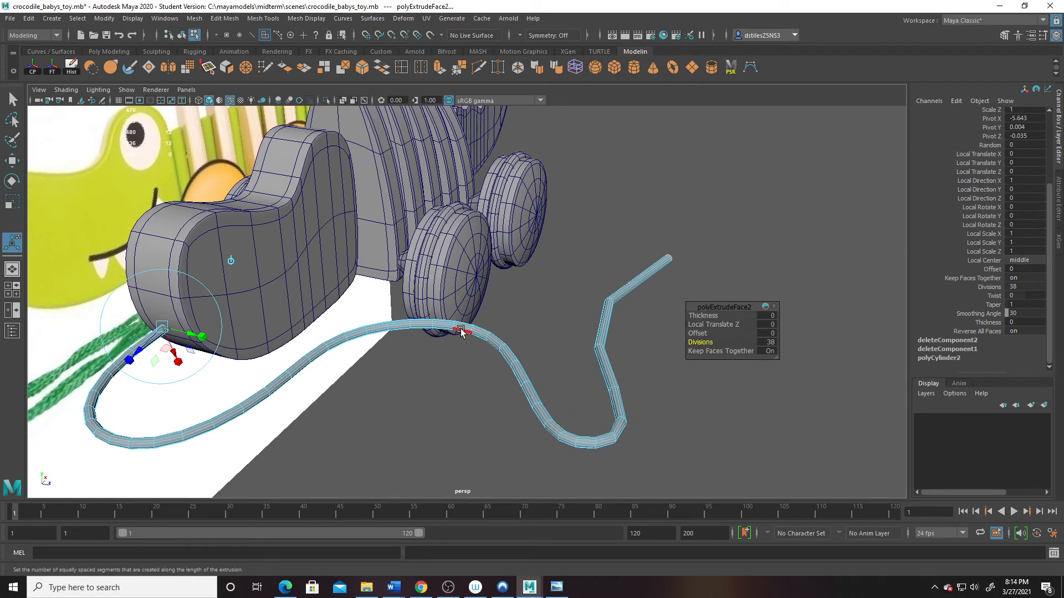
Step: Switch the extruded string back to object mode and delete its construction history
right_drag(446, 329, 507, 228)
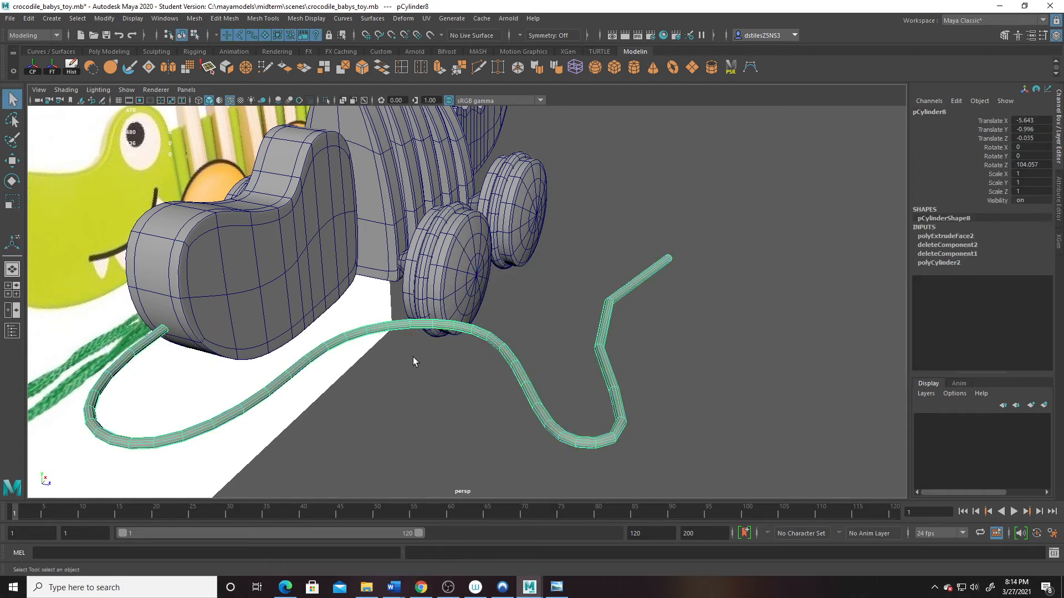
alt+middle_drag(233, 360, 332, 352)
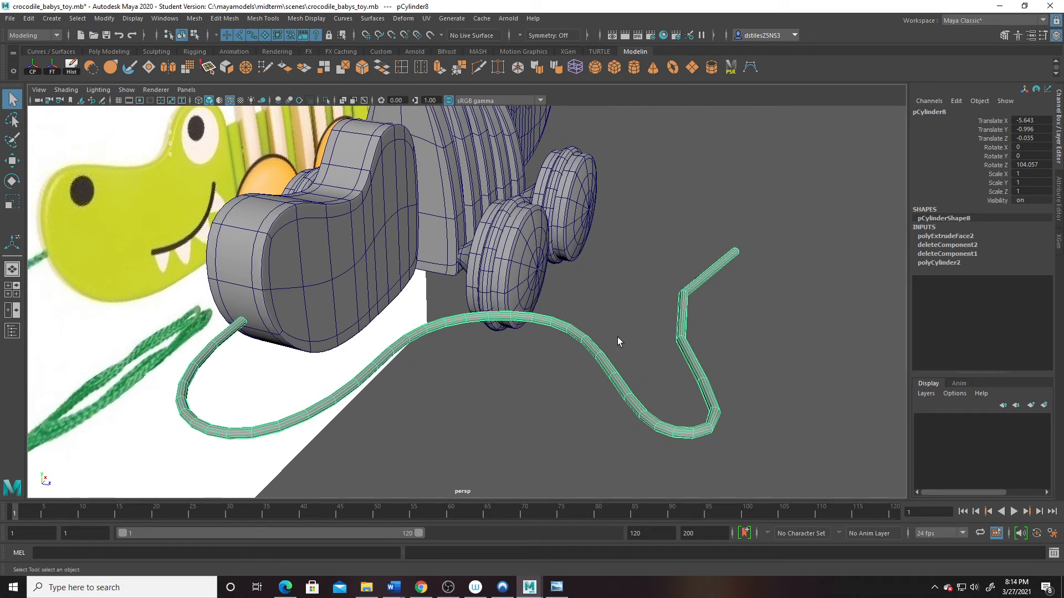
click(75, 68)
Step: Select the vertices along the far half of the string and enable Soft Select for moving them
alt+middle_drag(570, 308, 471, 294)
alt+drag(493, 341, 541, 315)
right_drag(542, 315, 494, 271)
drag(513, 133, 786, 460)
key(b)
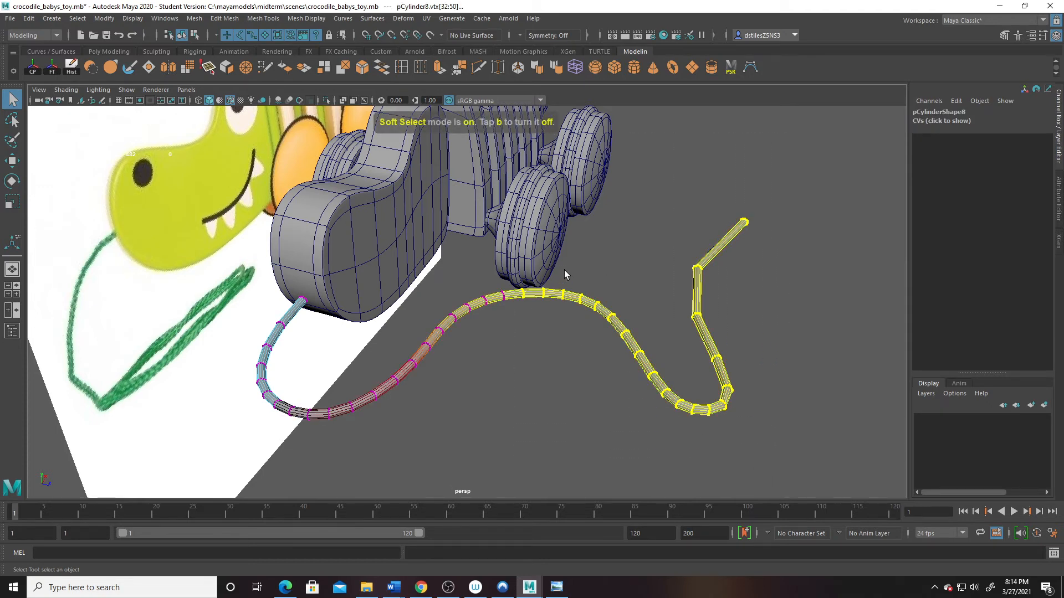
key(w)
Step: Lower the soft-selected string vertices in the side view to about the level of the wheels' undersides
alt+drag(652, 249, 670, 375)
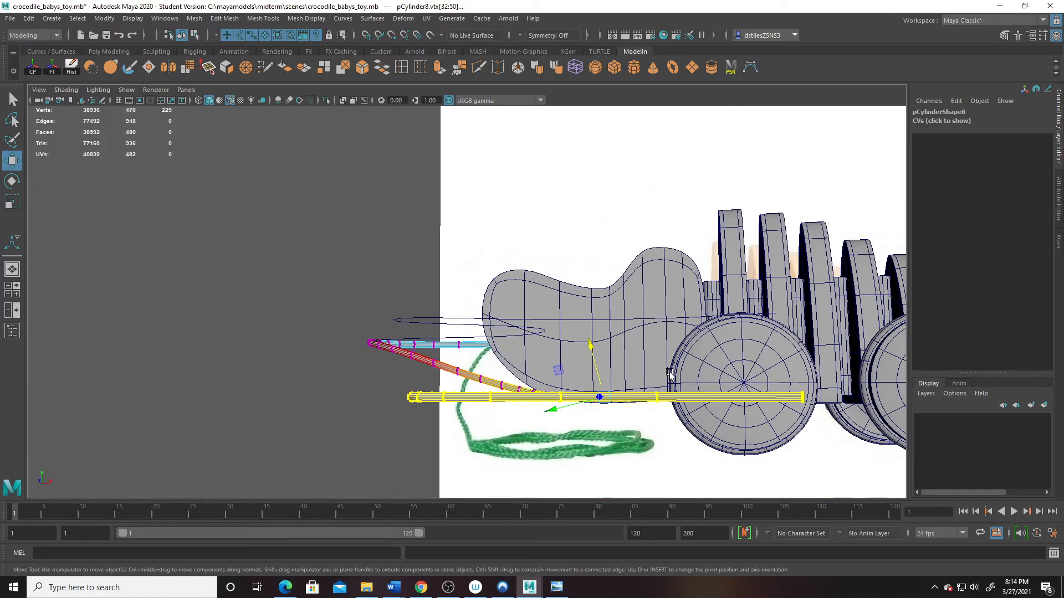
key(space)
key(space)
scroll(492, 392, up, 5)
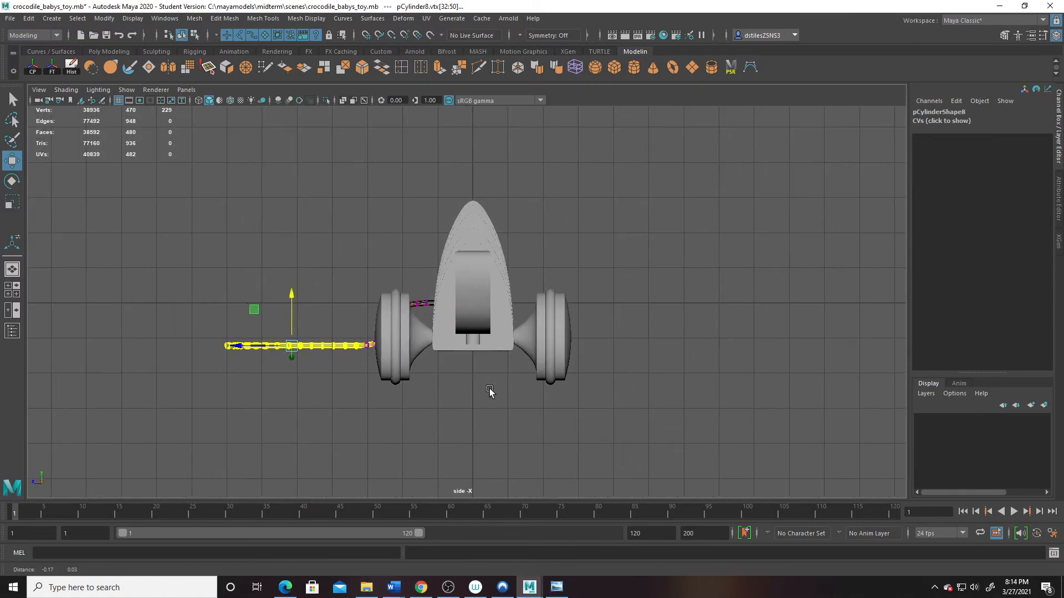
drag(536, 293, 537, 333)
scroll(691, 393, up, 4)
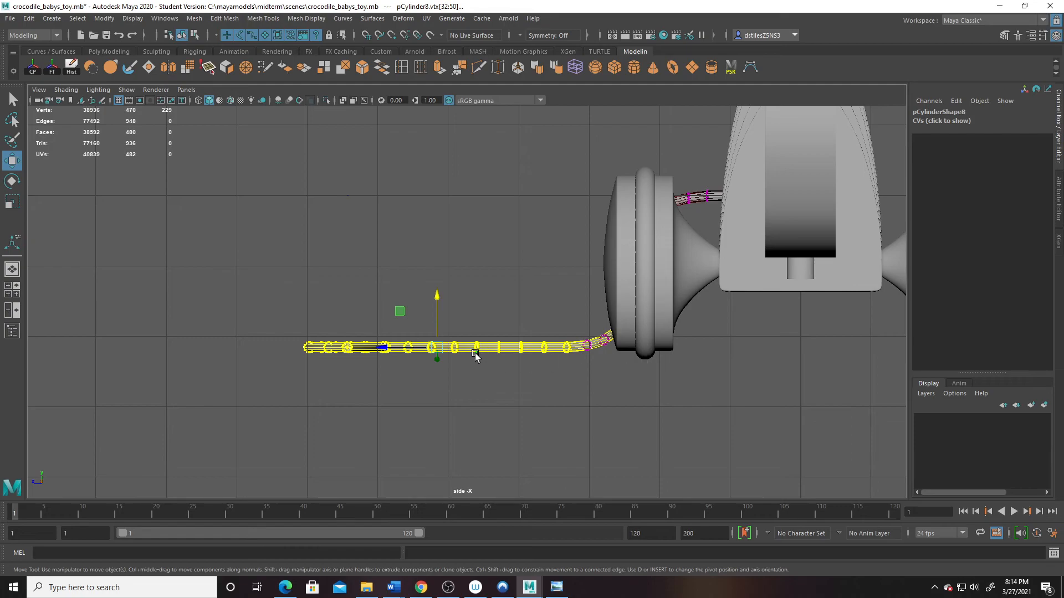
drag(436, 298, 437, 303)
key(space)
key(space)
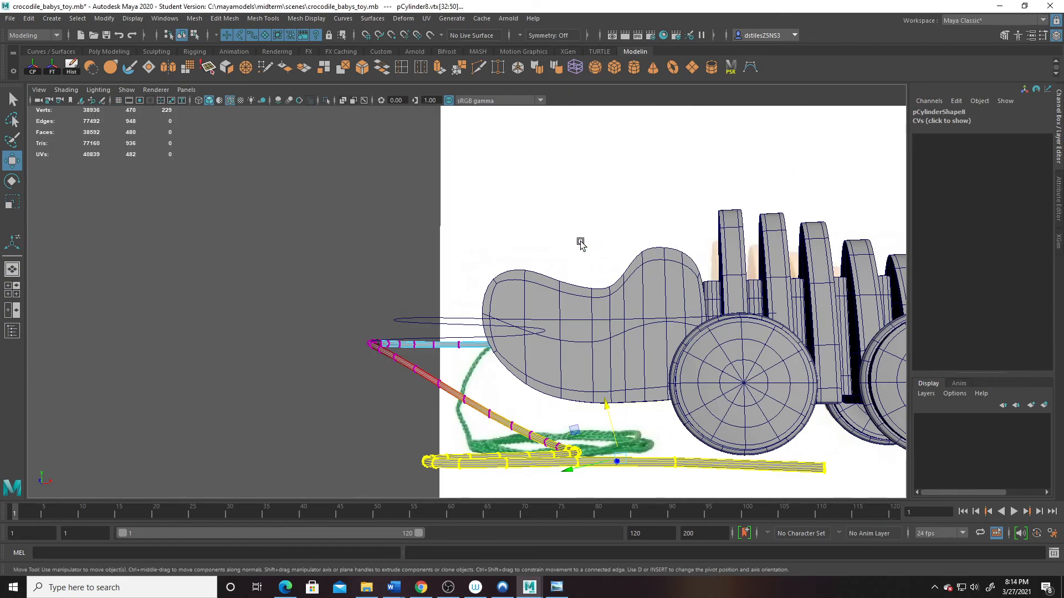
Step: Deselect the string's vertices, turn off the wireframe overlay, and select the original string curve
alt+drag(495, 276, 344, 357)
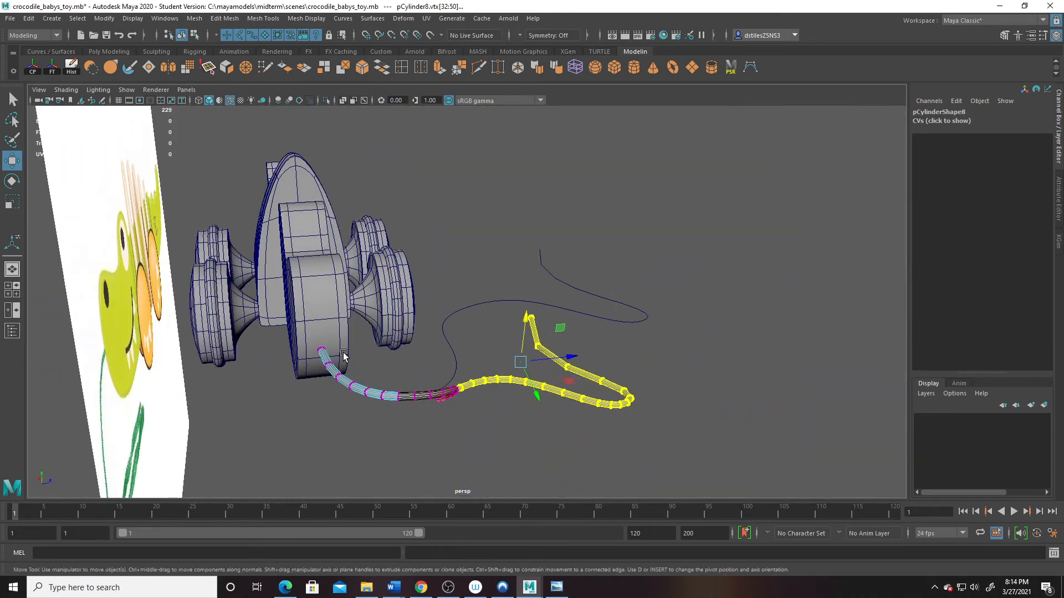
alt+right_drag(344, 357, 440, 376)
alt+middle_drag(439, 376, 457, 347)
alt+drag(457, 347, 368, 361)
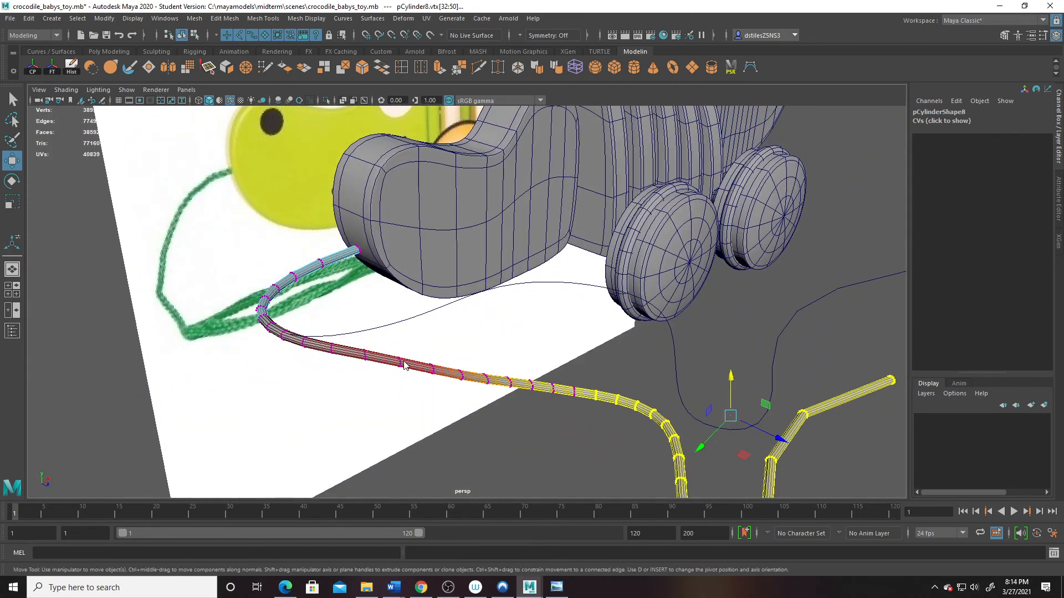
click(548, 419)
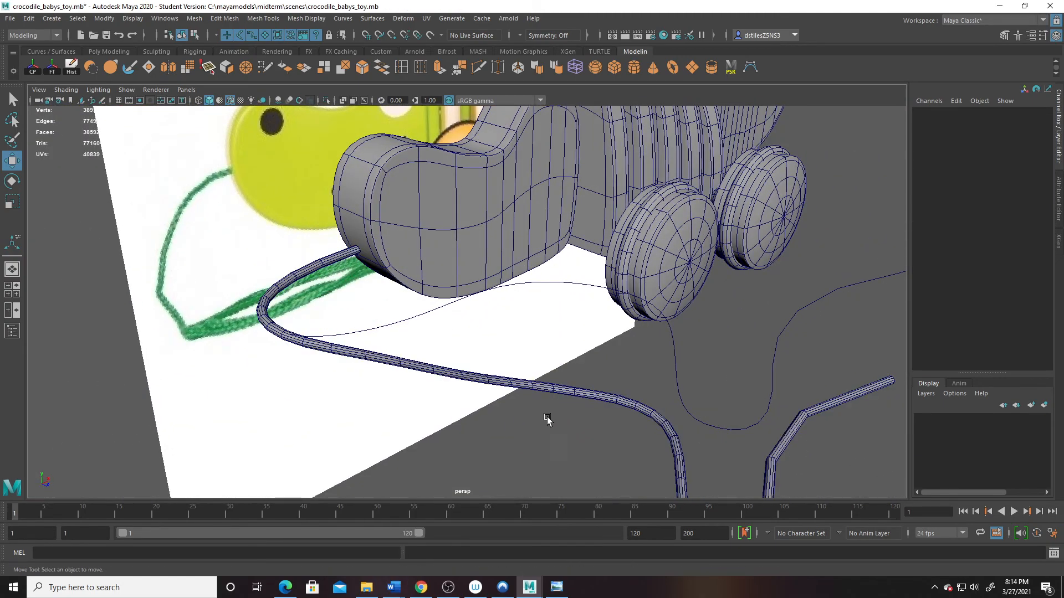
click(230, 101)
click(644, 334)
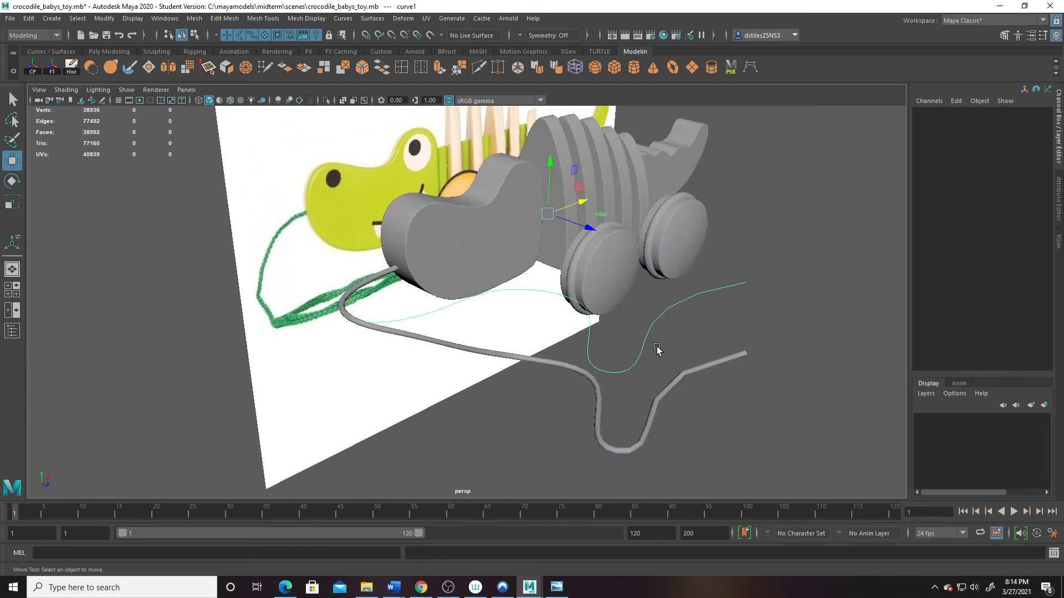
Step: Delete the original string curve and select the extruded string mesh
key(Delete)
alt+right_drag(635, 340, 721, 407)
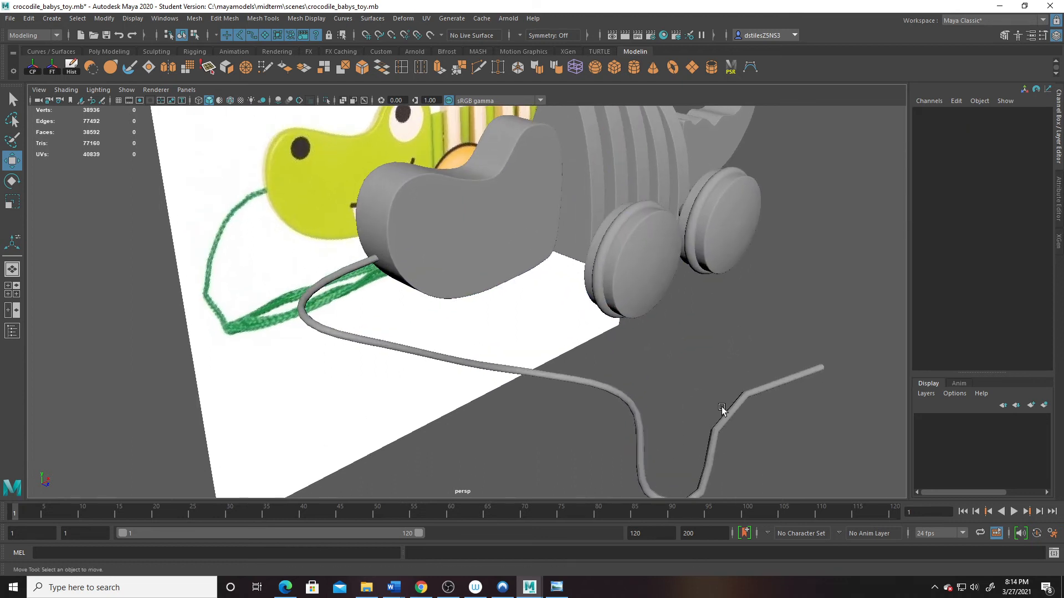
click(732, 415)
alt+middle_drag(733, 415, 546, 336)
alt+drag(545, 336, 495, 366)
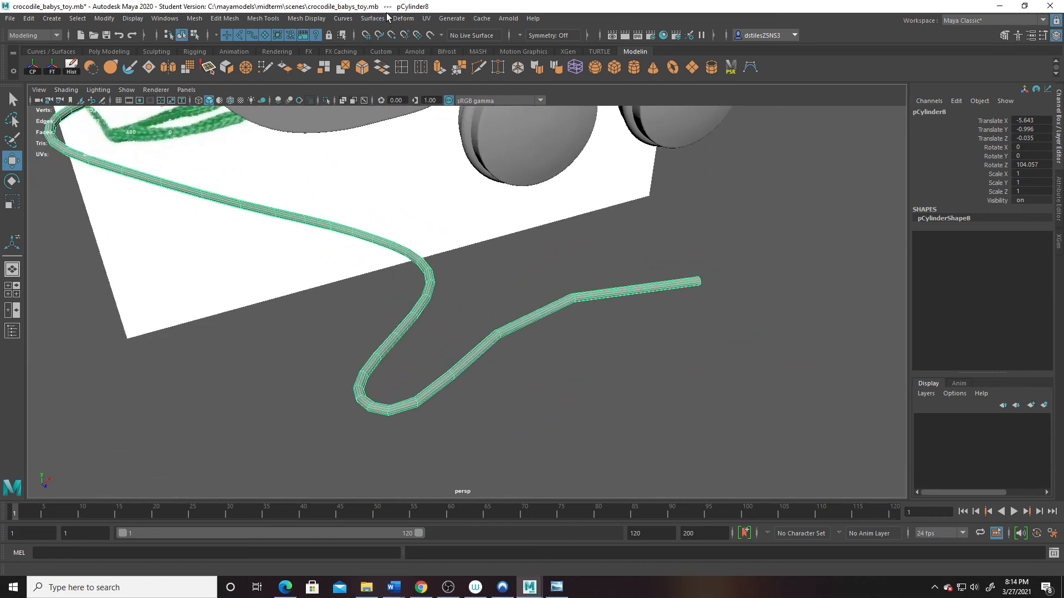
Step: Insert an edge loop midway along the string's second-to-last segment, undoing the soft-selected move tried on it
click(402, 68)
scroll(524, 305, up, 2)
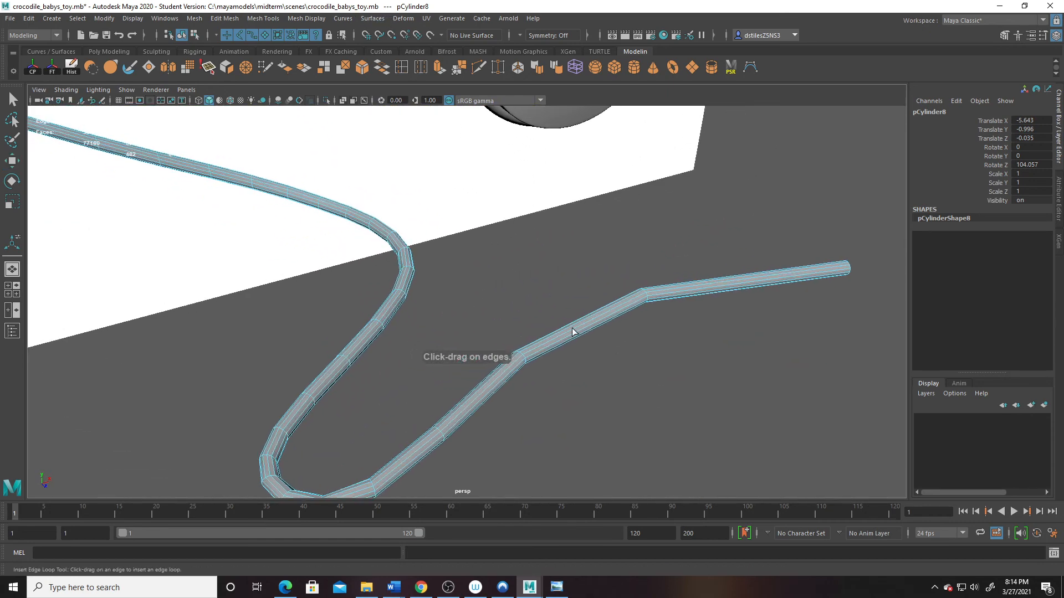
click(574, 330)
key(w)
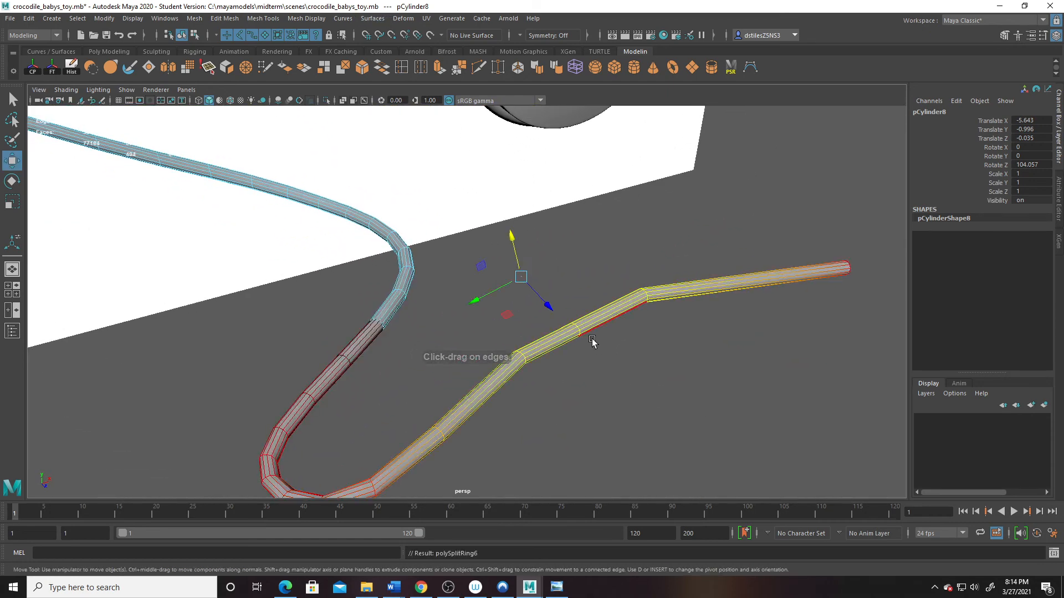
drag(546, 307, 549, 309)
key(ctrl+z)
key(ctrl+z)
key(q)
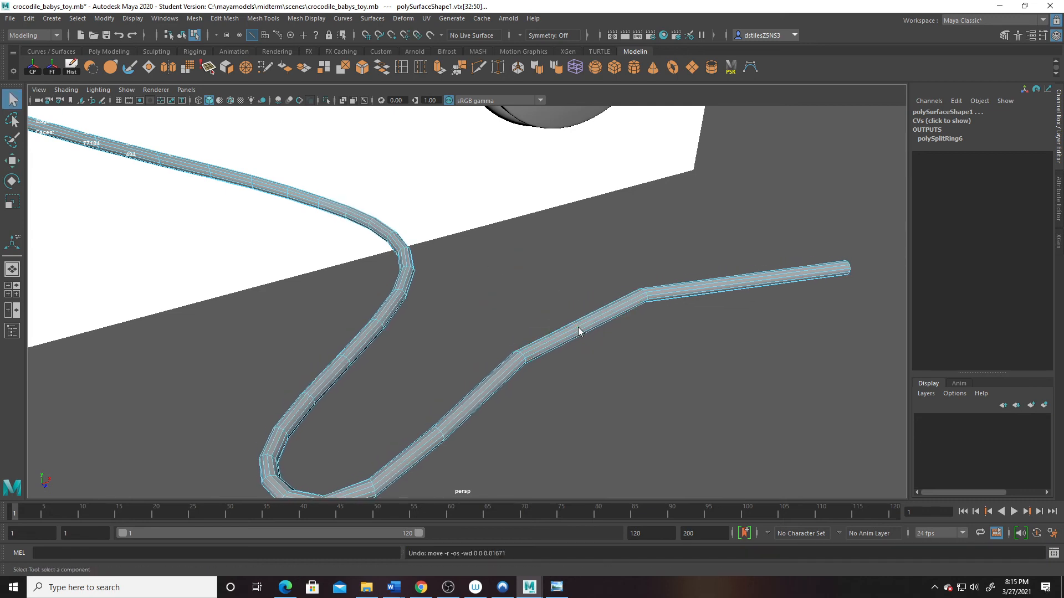
Step: Switch the string to vertex mode and offset only the new loop's vertices sideways to curve that segment
right_drag(577, 327, 518, 276)
alt+drag(517, 276, 451, 374)
key(w)
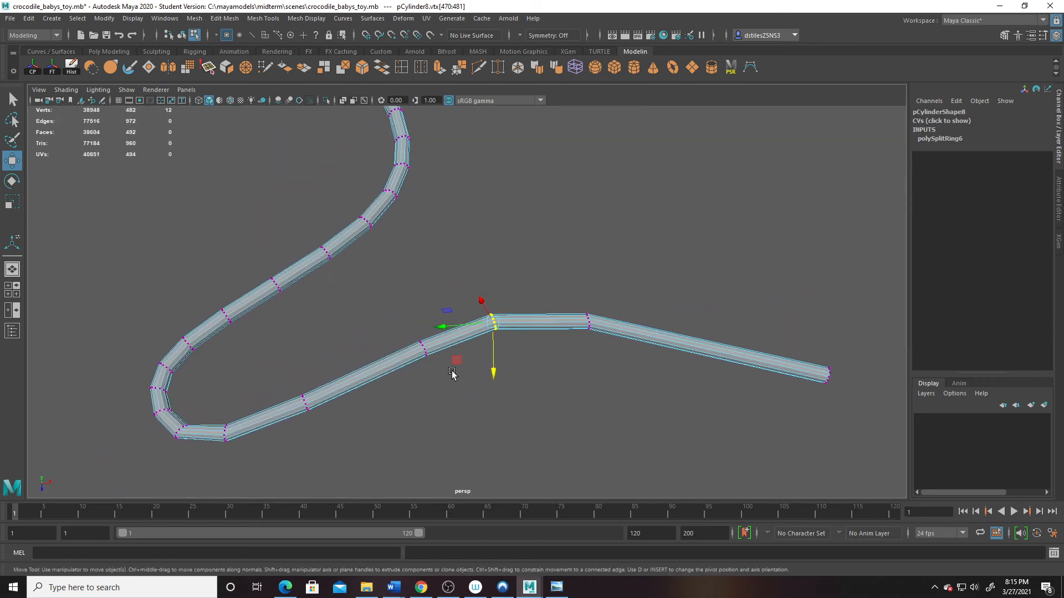
Step: Insert an edge loop in the long segment just past the string's U-bend and shift it slightly sideways
key(t)
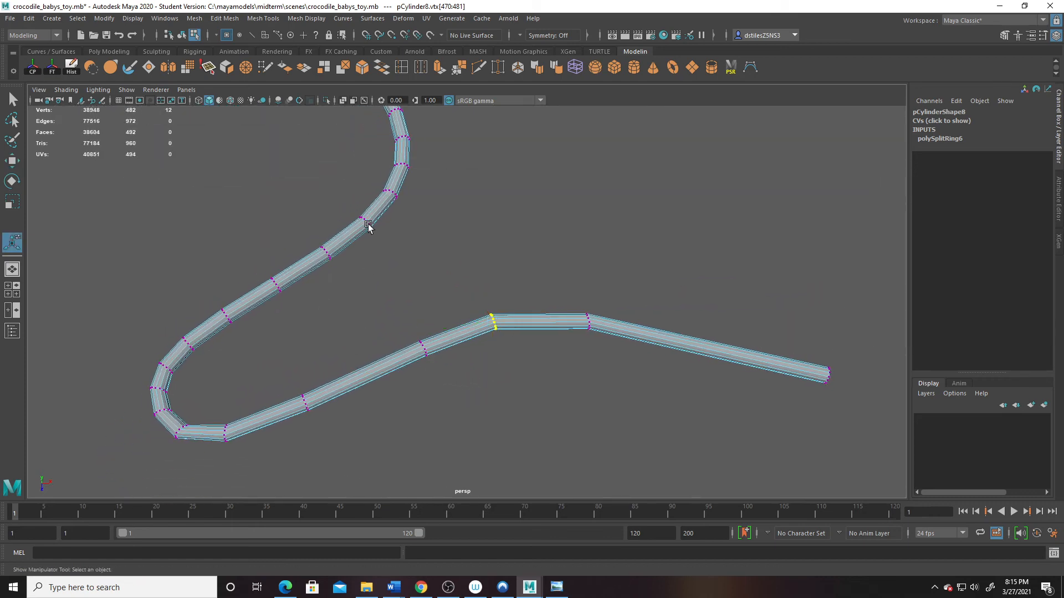
click(402, 69)
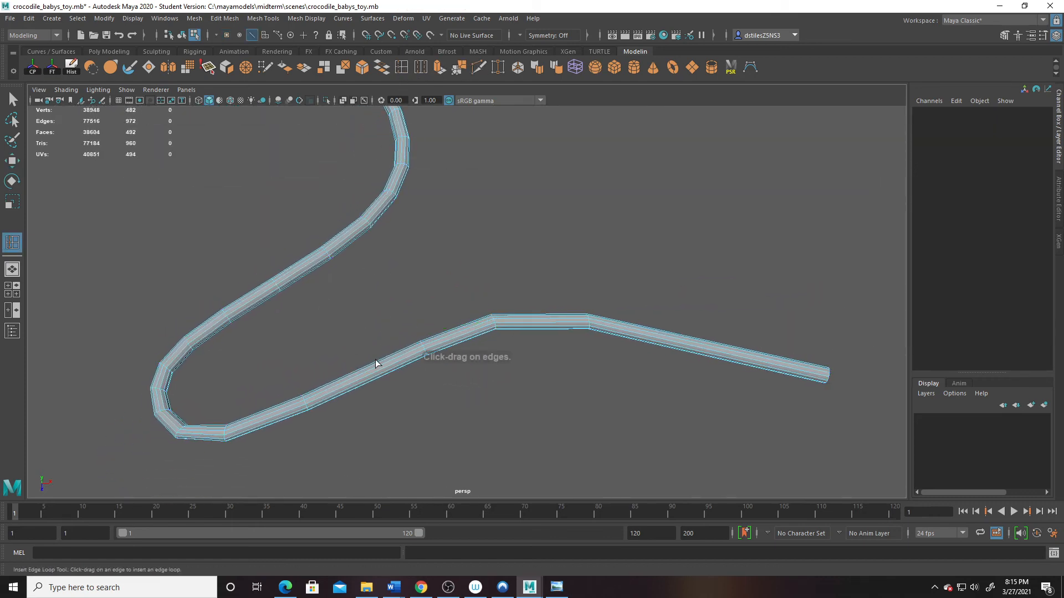
drag(372, 366, 367, 372)
key(w)
drag(363, 425, 364, 413)
Step: Insert an edge loop midway along the string's last segment and shift it outward to extend the curve
key(y)
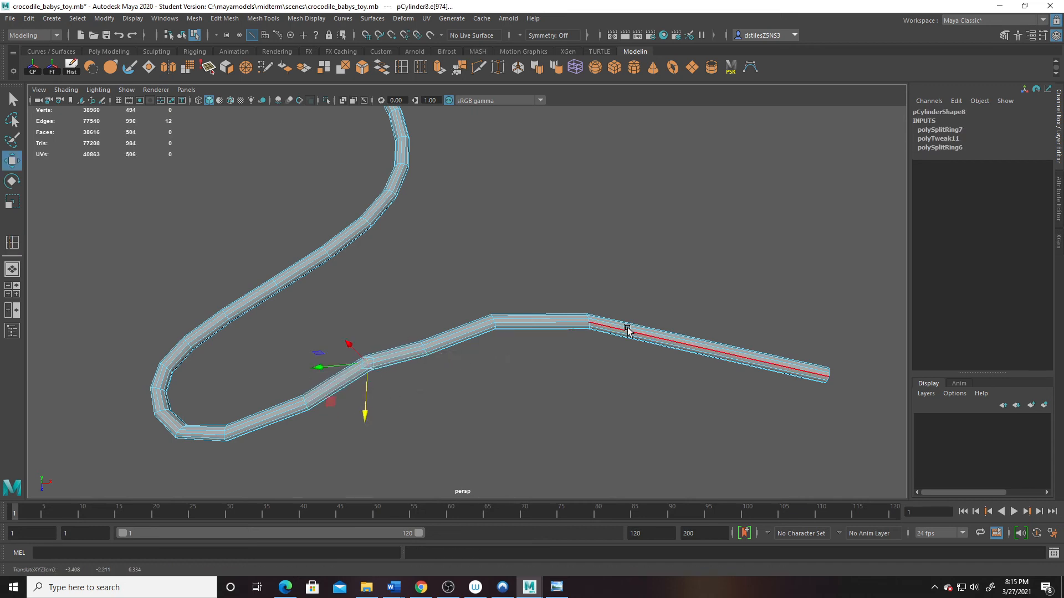
drag(690, 342, 699, 351)
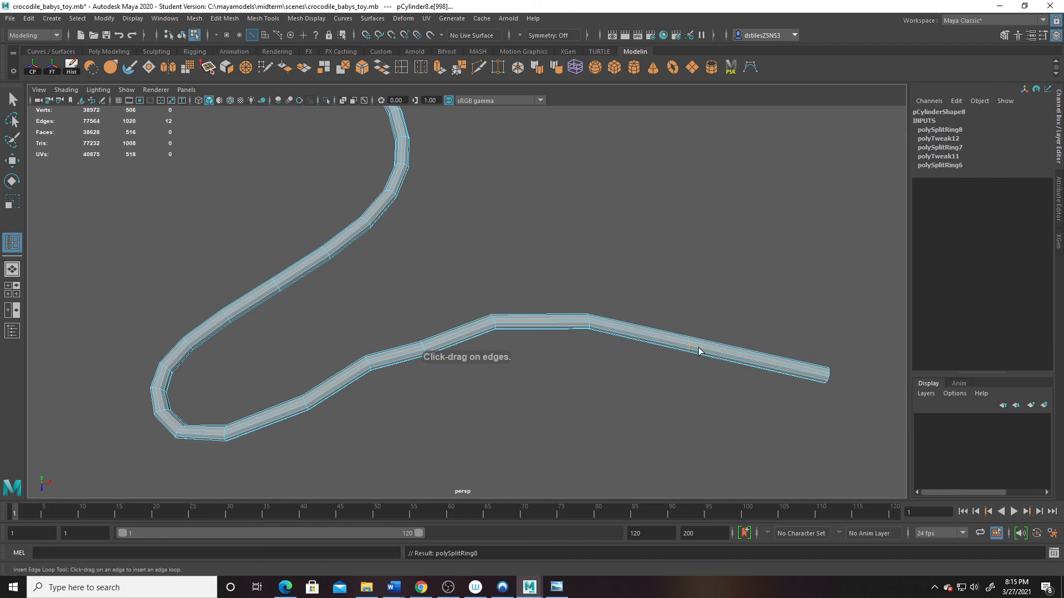
key(w)
drag(690, 388, 701, 374)
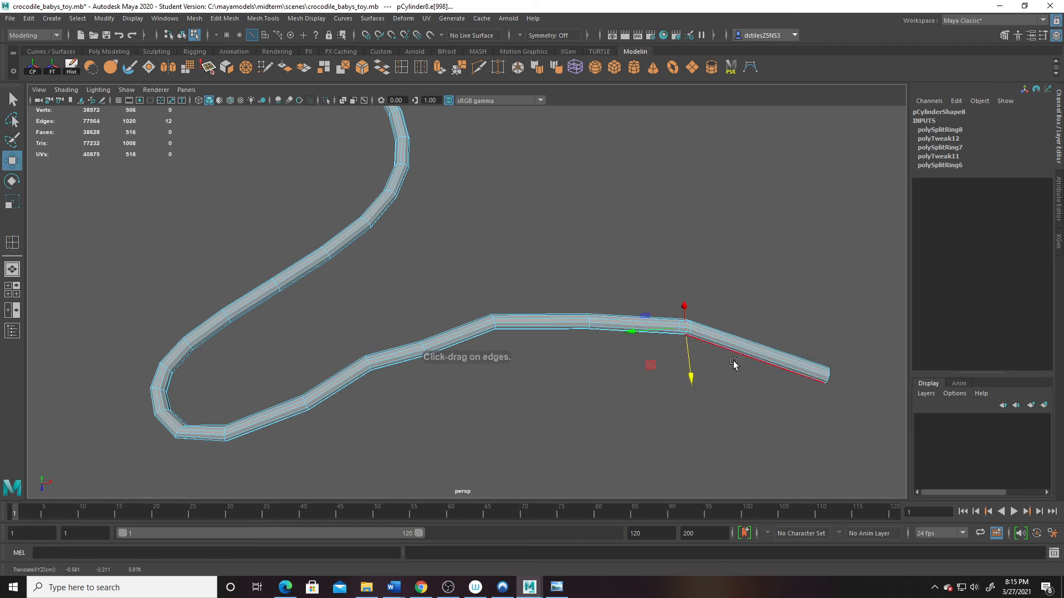
Step: Add an edge loop near the string's tip, offset it inward, and push the far bend's vertex ring outward
key(y)
click(770, 360)
key(w)
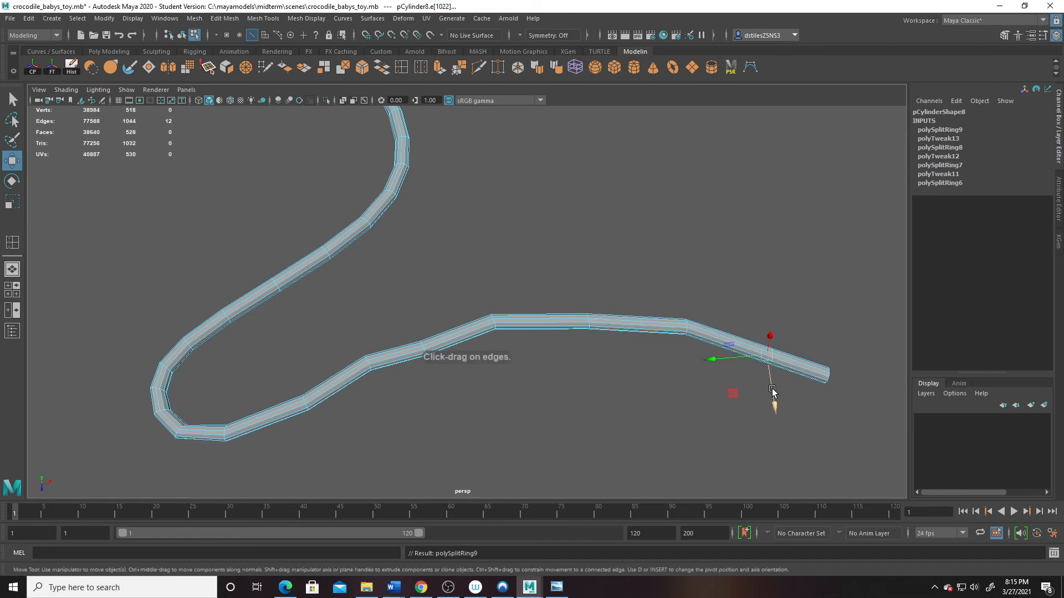
drag(774, 388, 775, 414)
right_drag(613, 325, 564, 262)
drag(564, 263, 589, 347)
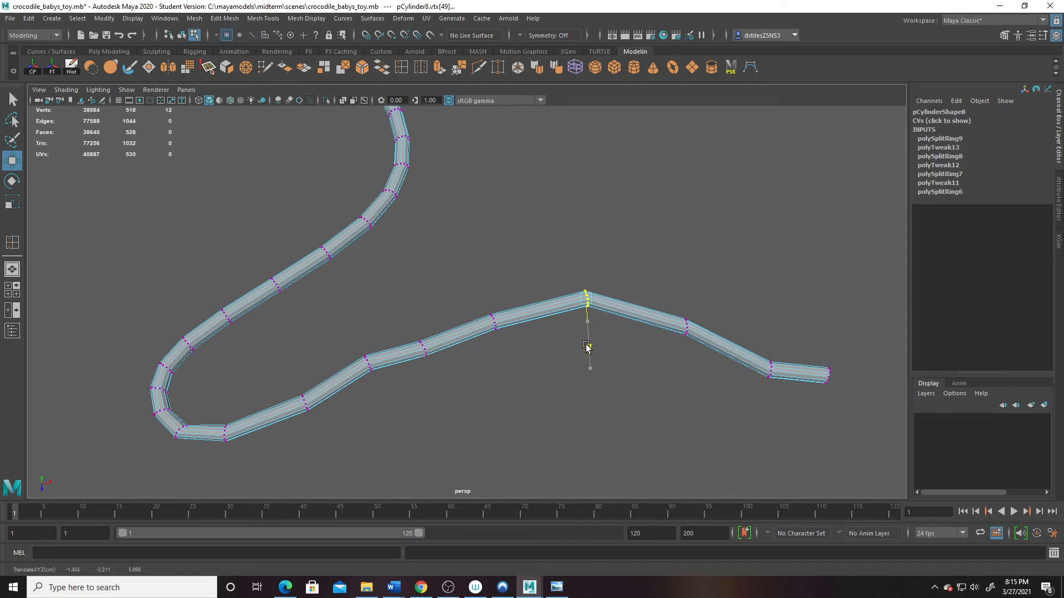
Step: Return the string to object mode, turn on its smooth mesh preview, and deselect it
alt+right_drag(613, 362, 342, 224)
alt+middle_drag(390, 267, 419, 315)
right_drag(439, 324, 509, 249)
key(3)
click(563, 339)
alt+middle_drag(428, 256, 485, 413)
alt+drag(355, 382, 408, 332)
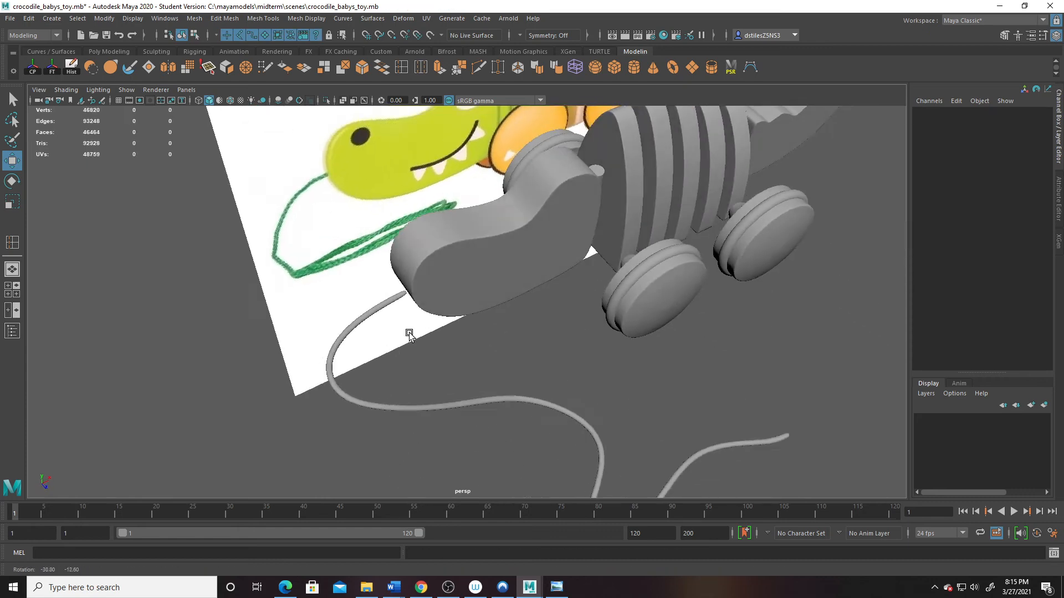
Step: Select the string's end cap faces at the crocodile's snout and delete them
alt+right_drag(194, 238, 294, 273)
alt+middle_drag(294, 273, 487, 401)
click(465, 390)
alt+drag(379, 336, 509, 369)
right_drag(509, 368, 506, 312)
alt+drag(506, 312, 534, 276)
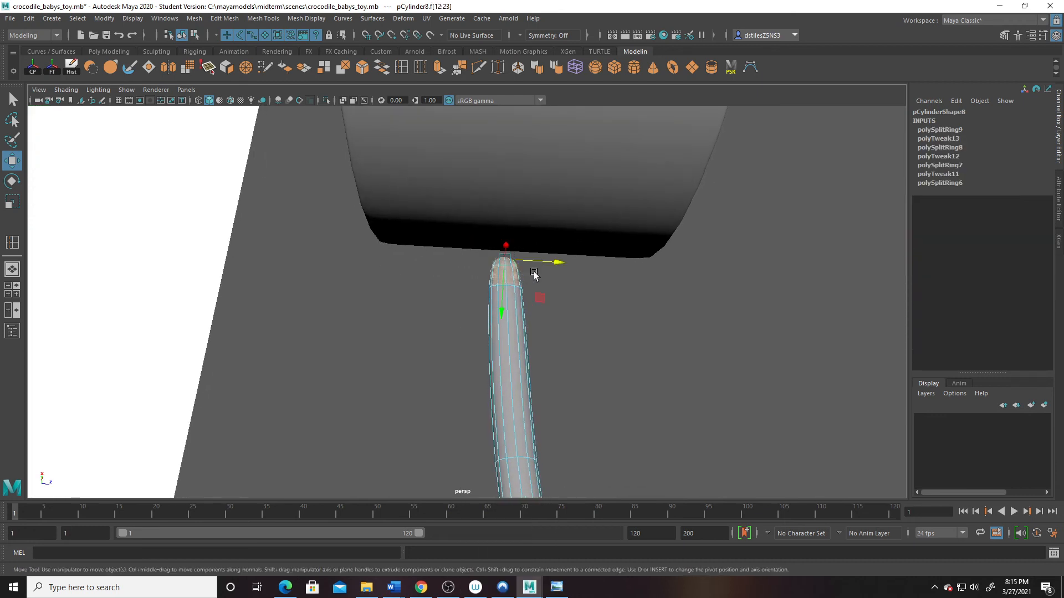
key(Delete)
Step: Select the vertex ring at the string's open end and raise it into the front of the snout
right_drag(496, 271, 443, 271)
drag(434, 225, 463, 317)
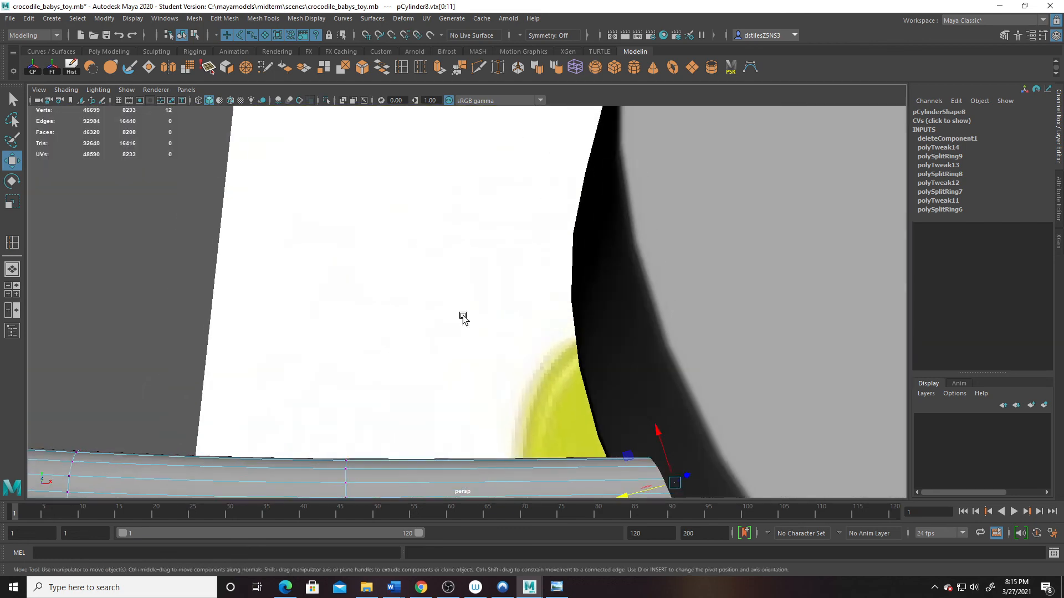
alt+right_drag(463, 317, 421, 327)
alt+right_drag(569, 406, 477, 351)
alt+drag(477, 352, 507, 349)
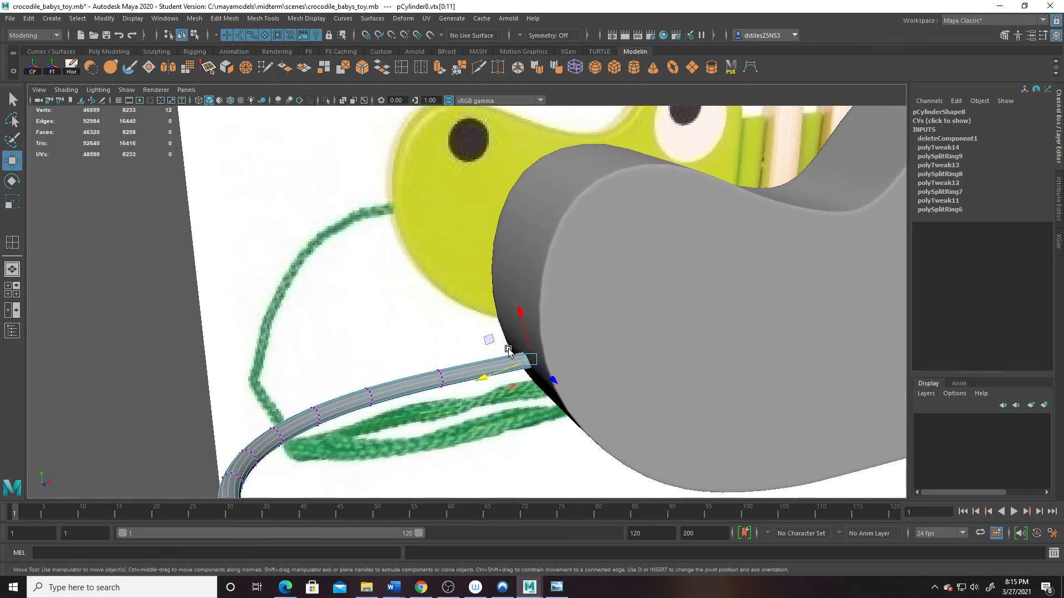
drag(520, 314, 507, 281)
Step: Reposition the string's vertex rings nearest the snout one by one so the string leaves the mouth in a smooth curve
scroll(545, 343, down, 1)
alt+right_drag(545, 343, 285, 247)
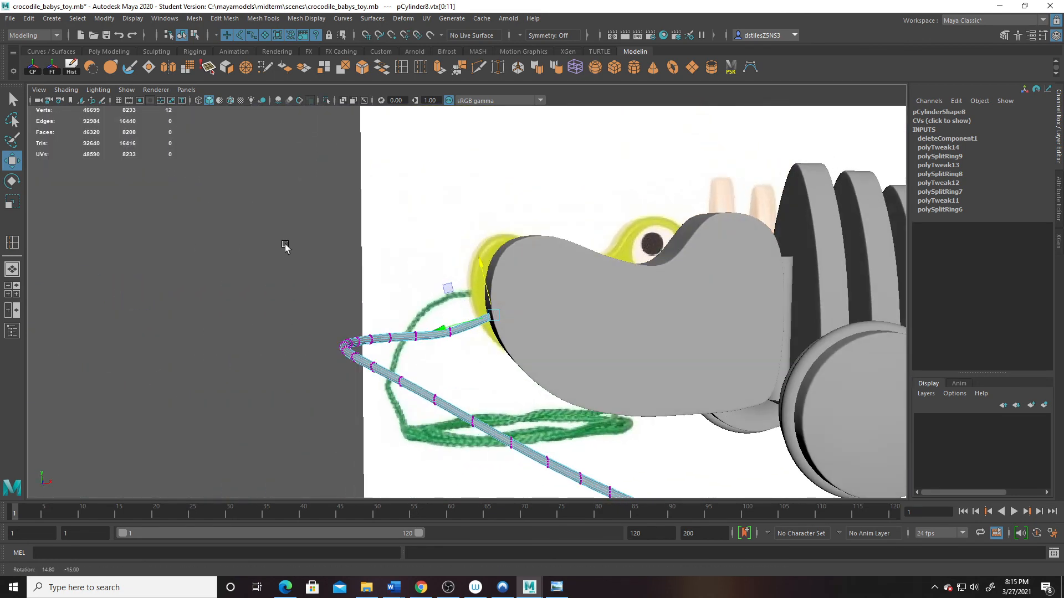
alt+drag(285, 247, 380, 309)
alt+right_drag(380, 309, 387, 314)
alt+drag(387, 312, 432, 361)
alt+right_drag(433, 361, 498, 403)
alt+drag(498, 402, 458, 358)
alt+right_drag(458, 357, 461, 360)
drag(422, 315, 409, 363)
drag(390, 324, 370, 367)
drag(352, 329, 322, 326)
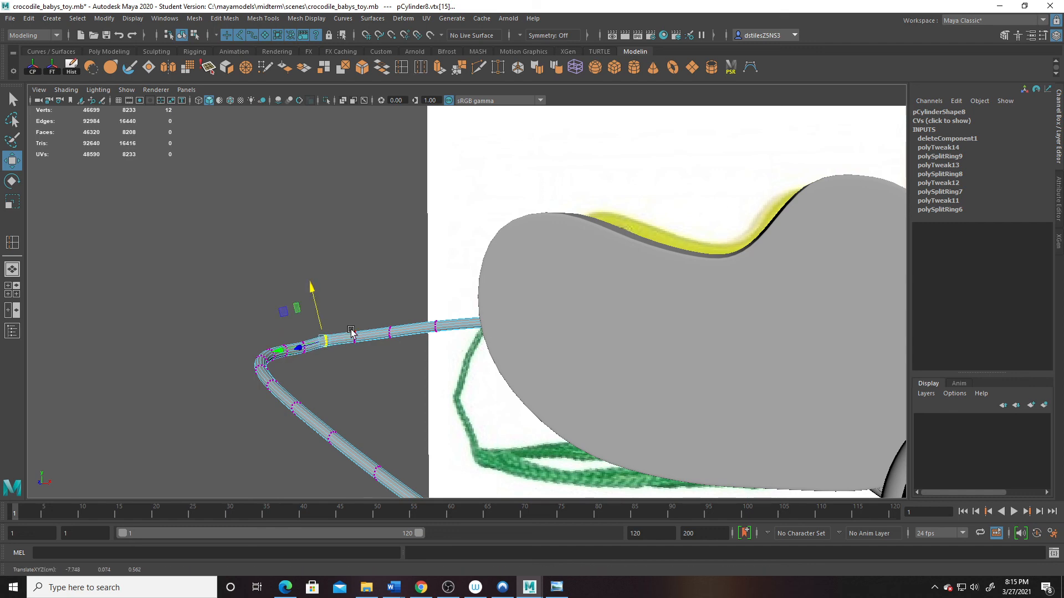
scroll(349, 327, up, 2)
drag(395, 366, 395, 367)
drag(362, 323, 360, 314)
Step: Return the string to object mode, deselect it, and frame the whole toy against the reference image
scroll(455, 389, down, 3)
alt+drag(456, 390, 451, 338)
scroll(394, 394, down, 5)
right_drag(451, 344, 514, 261)
click(714, 442)
scroll(518, 358, down, 4)
alt+drag(518, 357, 394, 328)
alt+right_drag(394, 328, 369, 311)
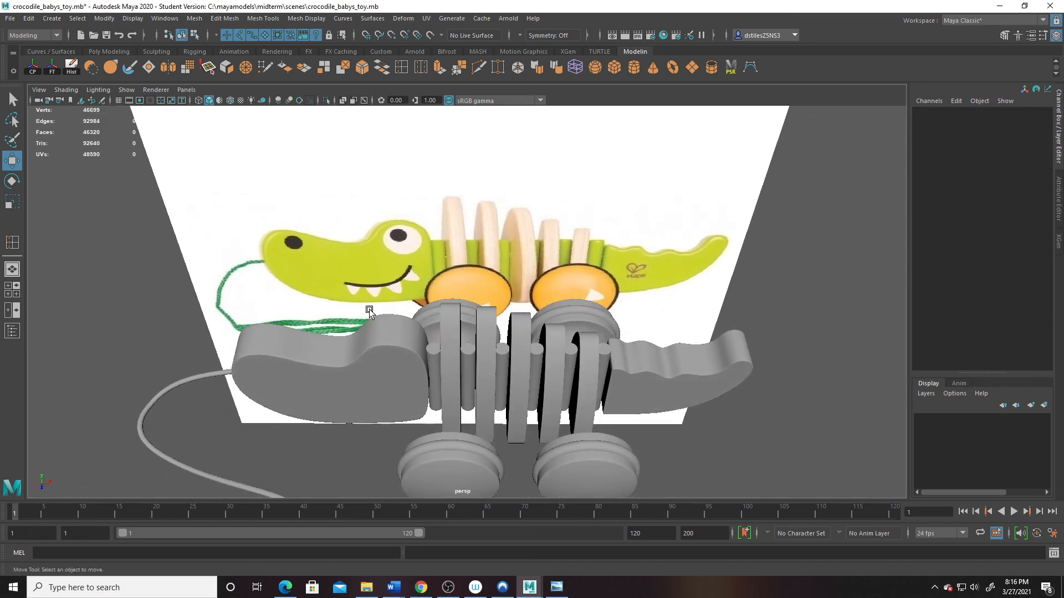